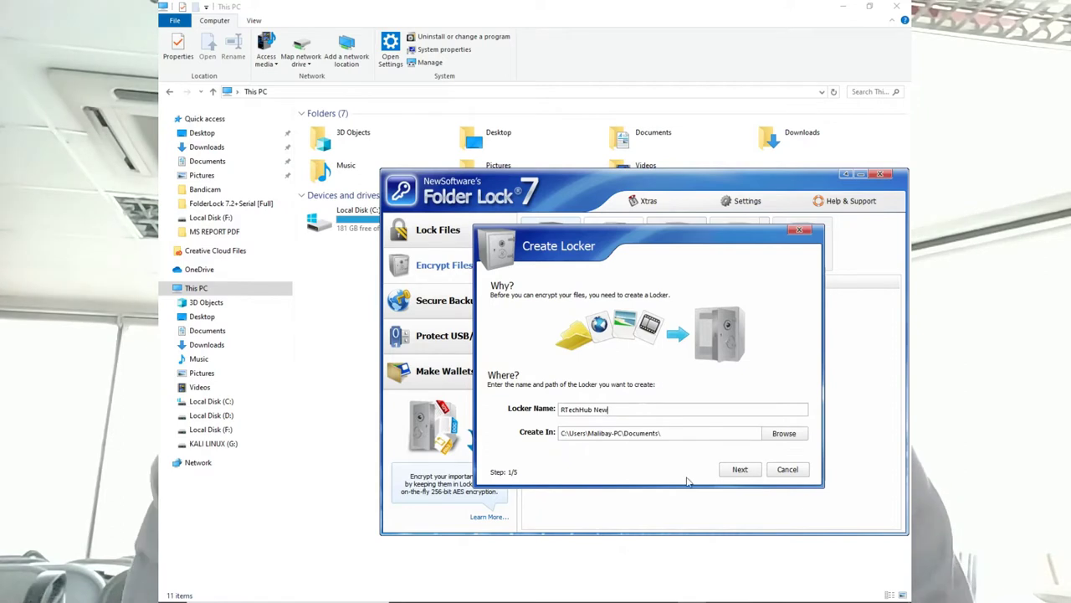
Give the RTechHub New locker a password and an Upto 300 MB size limit, then create it
click(740, 469)
text(•••••)
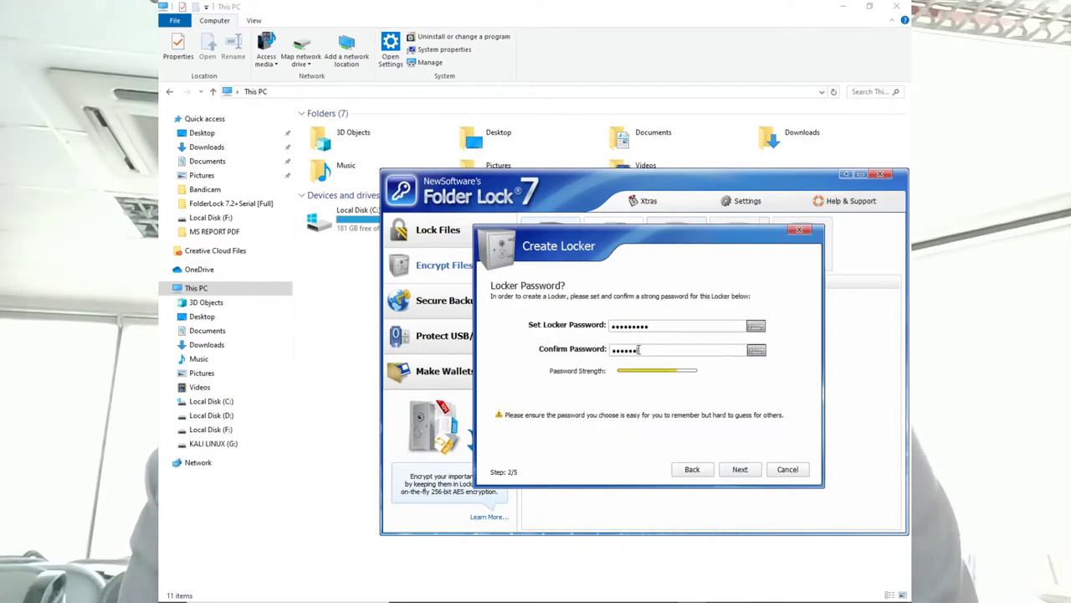
click(740, 469)
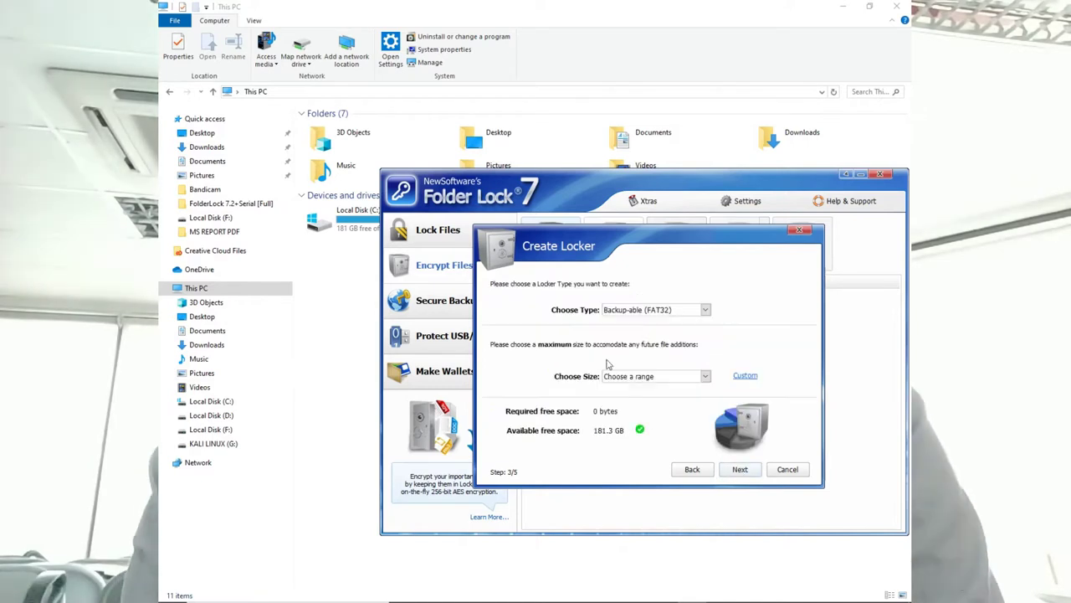
click(662, 376)
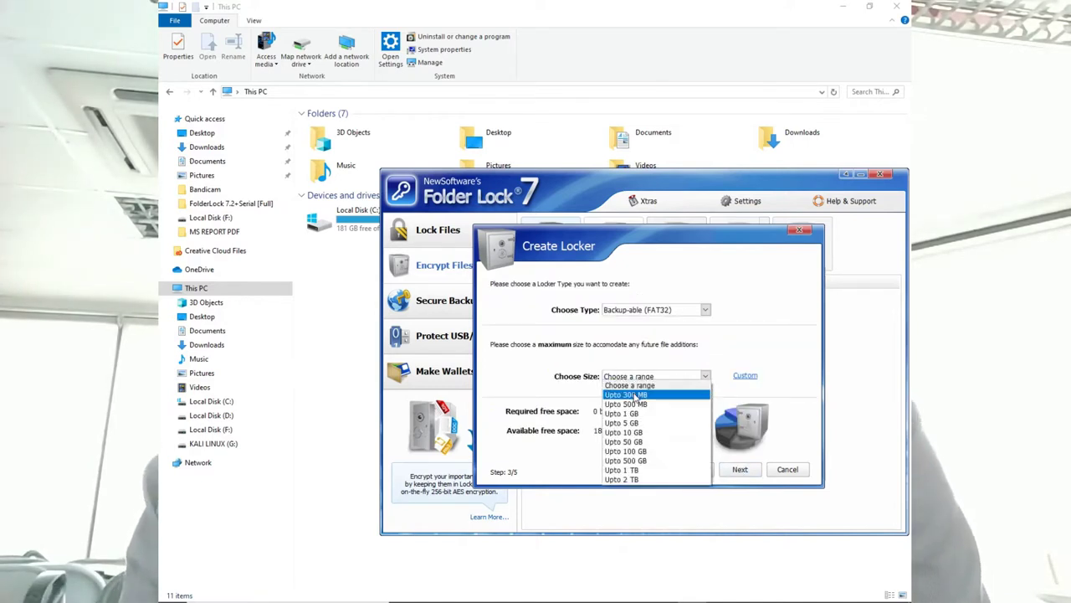
click(638, 394)
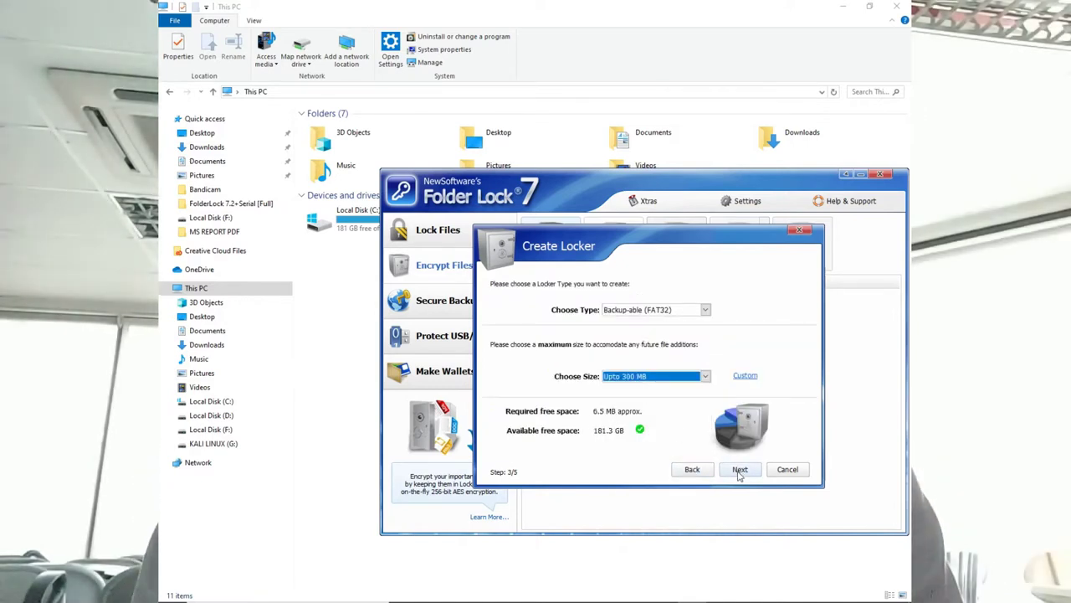
click(740, 471)
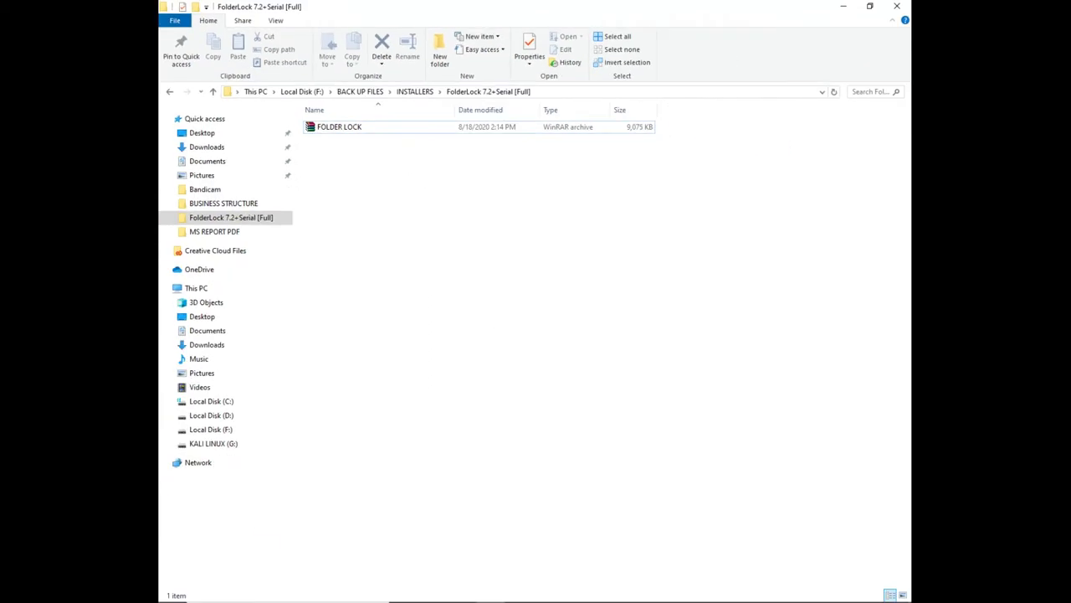
Copy the MediaFire download link from the FOLDER LOCK note and switch to Chrome's address bar
click(633, 591)
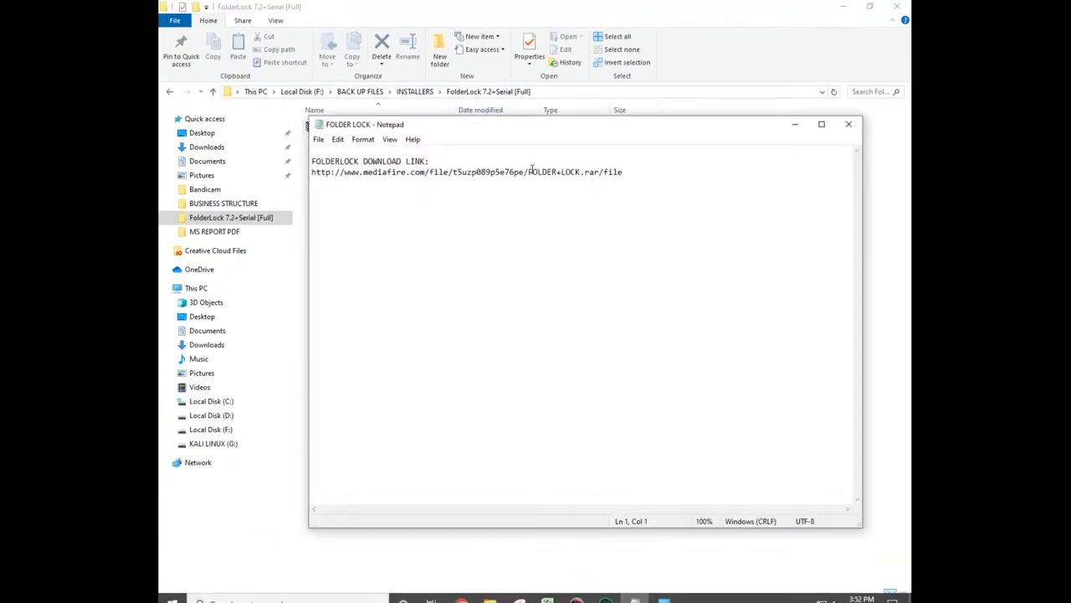
drag(625, 171, 317, 172)
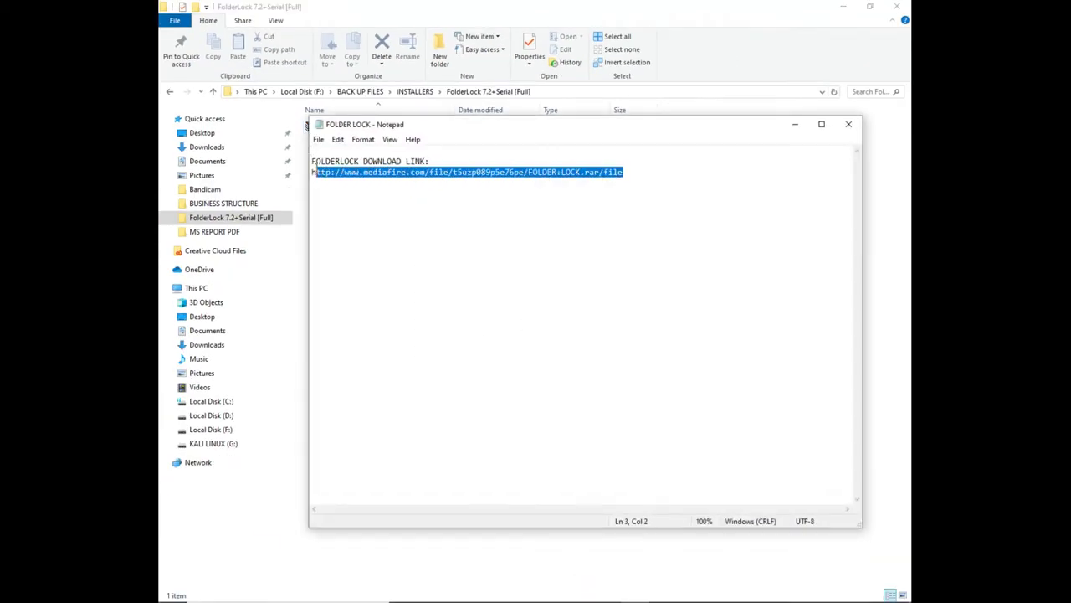
right_click(321, 170)
click(343, 206)
click(419, 539)
click(403, 32)
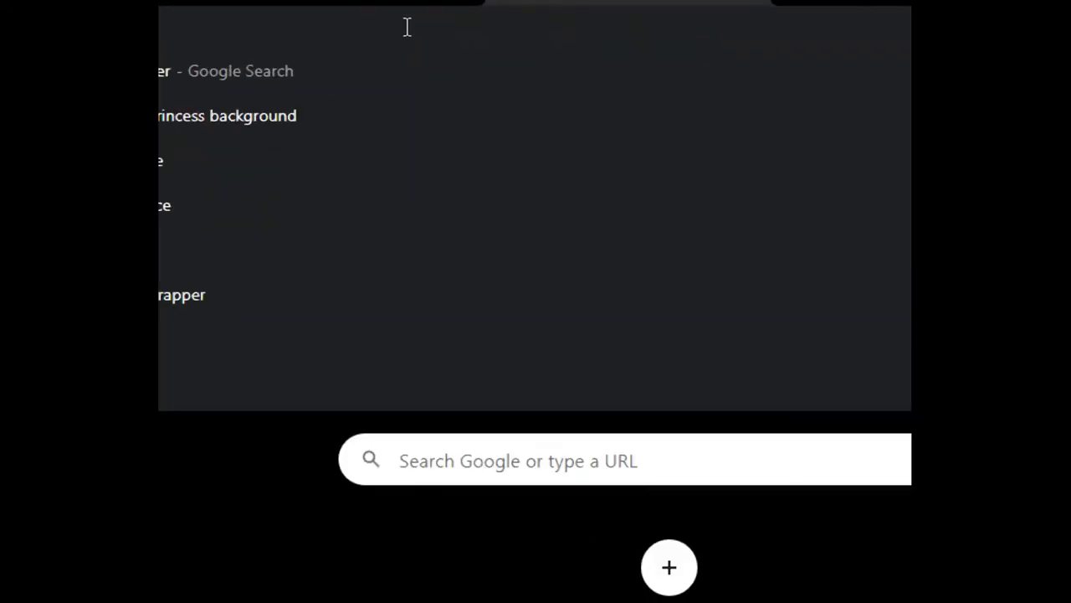
Paste the link to load the FOLDER LOCK.rar (8.86MB) MediaFire page, then return to File Explorer
key(ctrl+v)
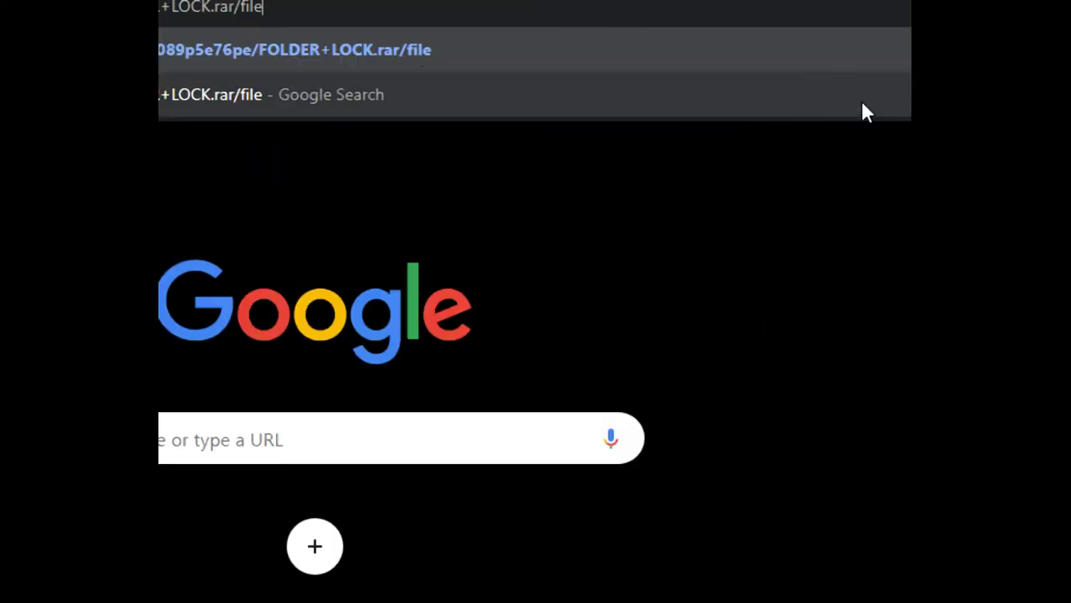
click(453, 58)
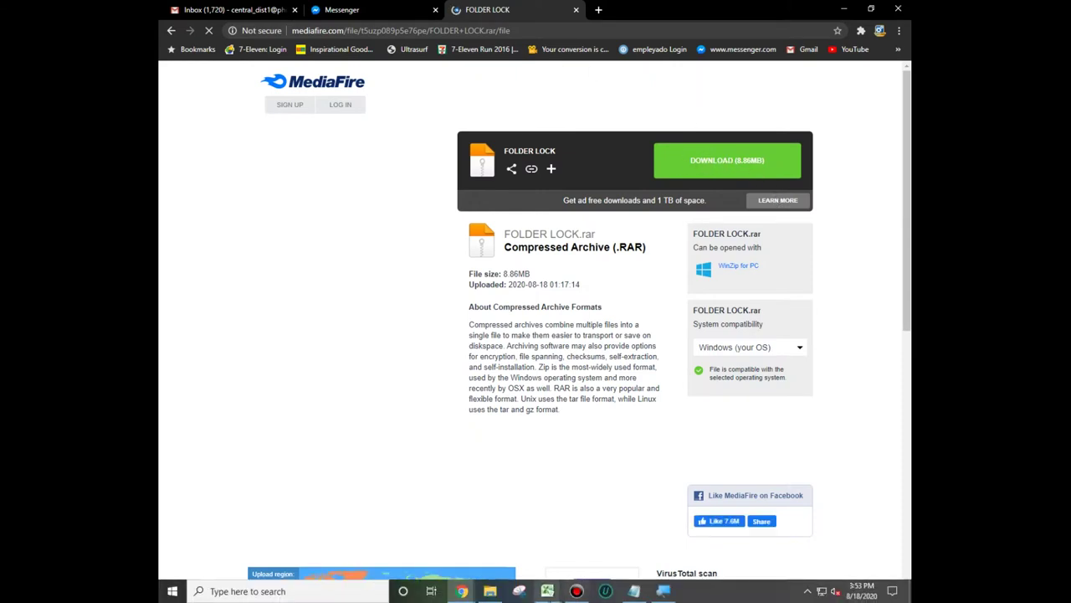
click(493, 592)
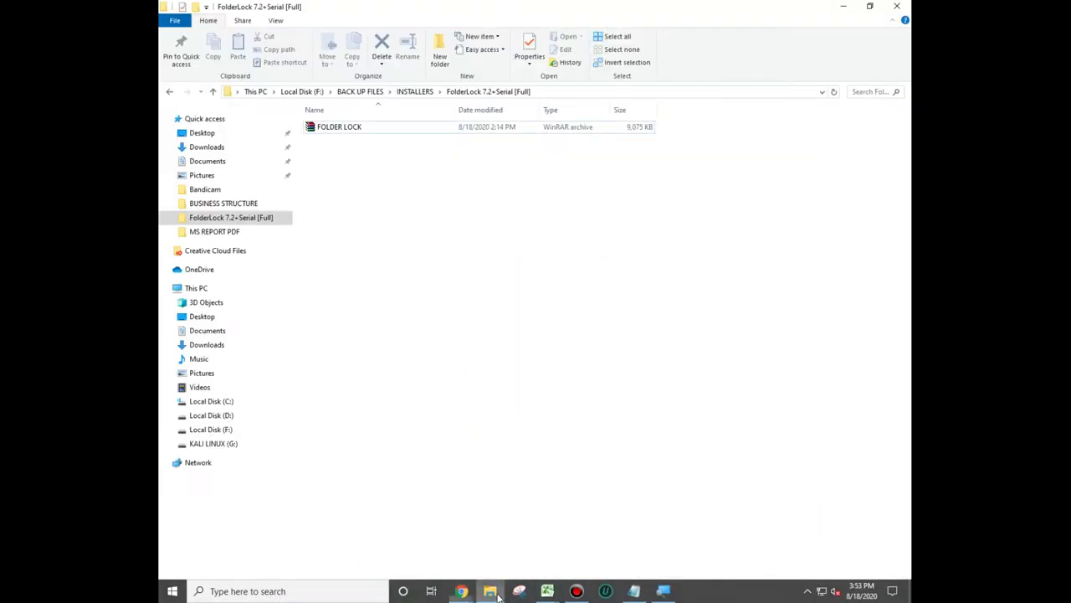
Extract the FOLDER LOCK archive here and open the resulting FOLDERLOCK folder
click(338, 129)
right_click(338, 131)
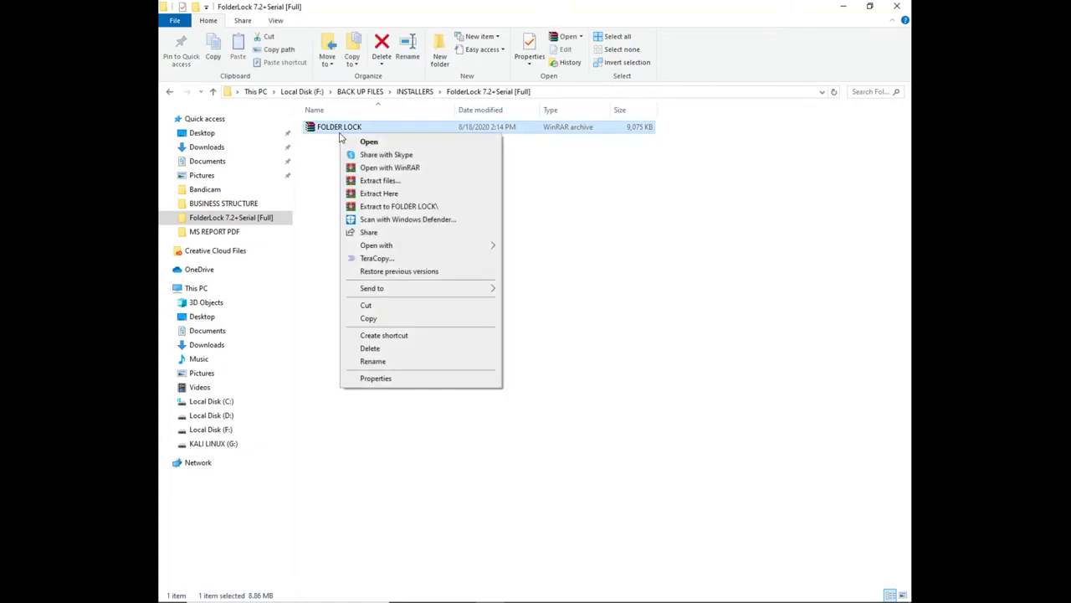
click(401, 196)
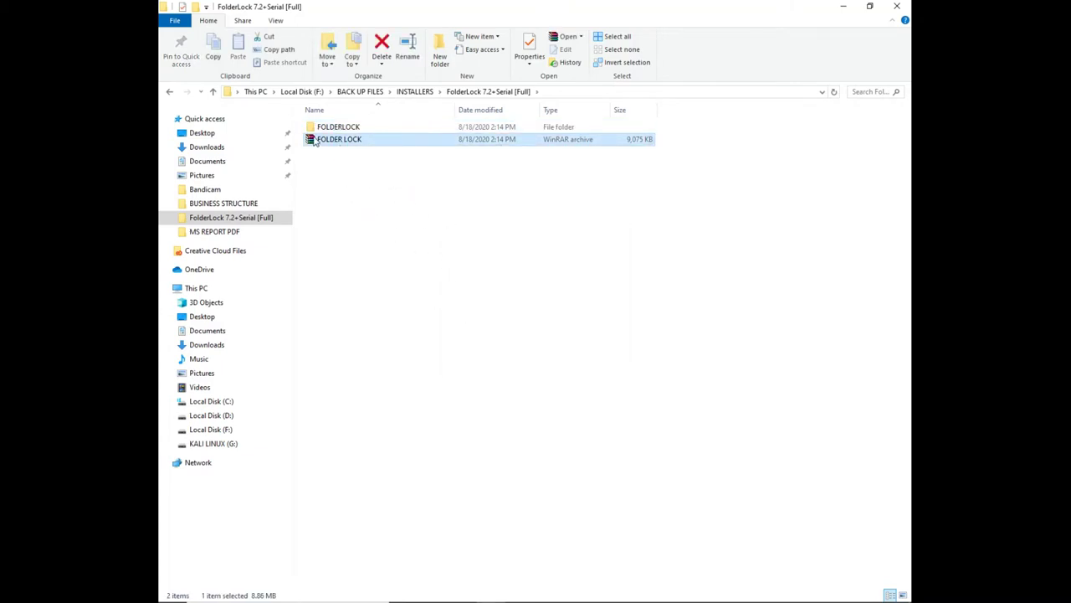
click(340, 131)
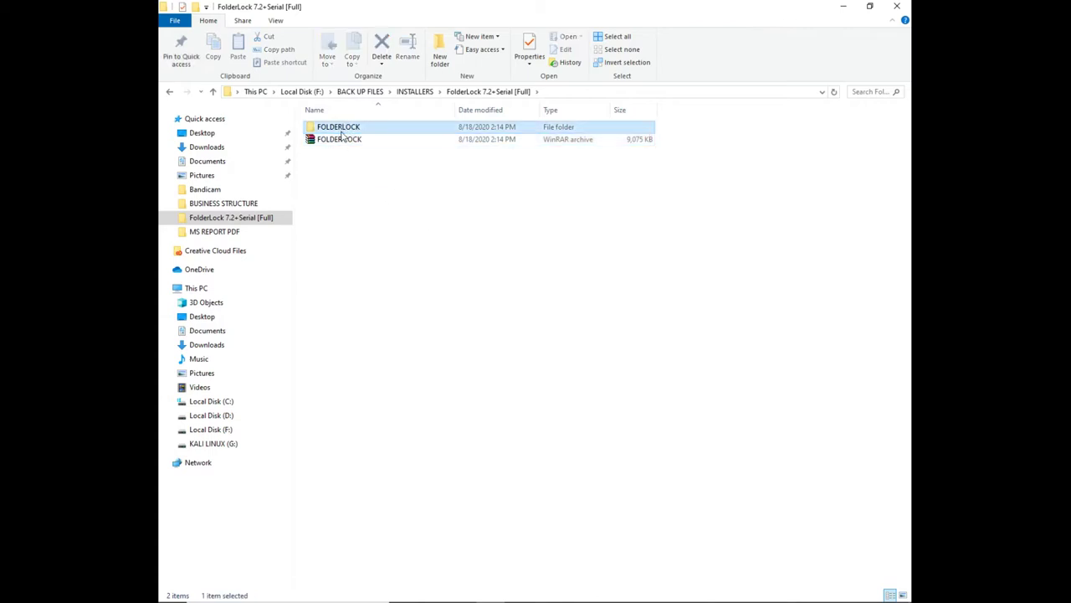
double_click(341, 131)
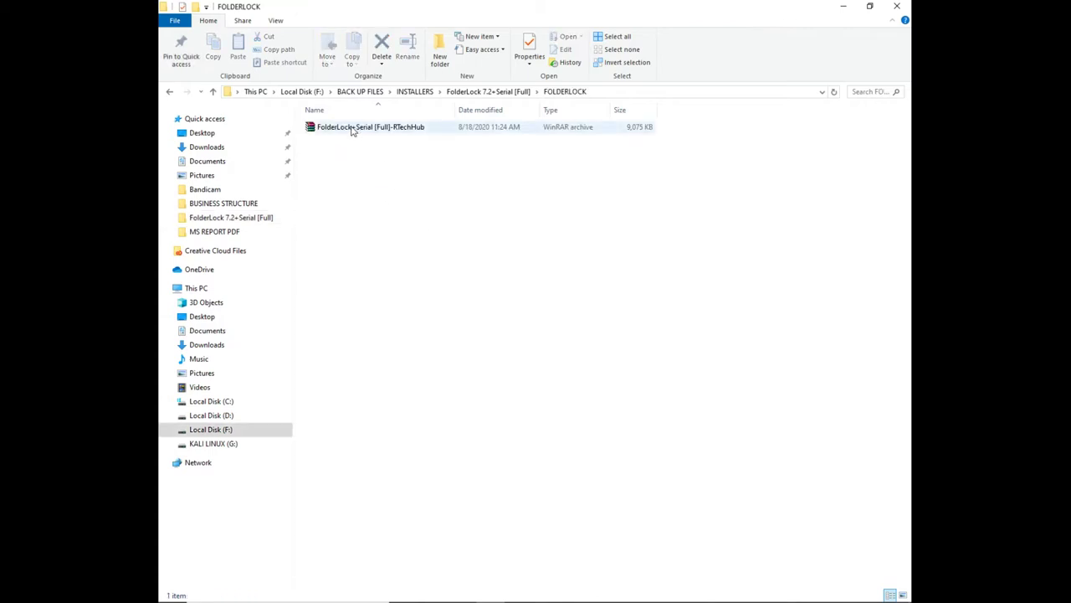
Extract the inner RTechHub archive here, supplying its archive password
click(352, 129)
right_click(350, 127)
click(387, 189)
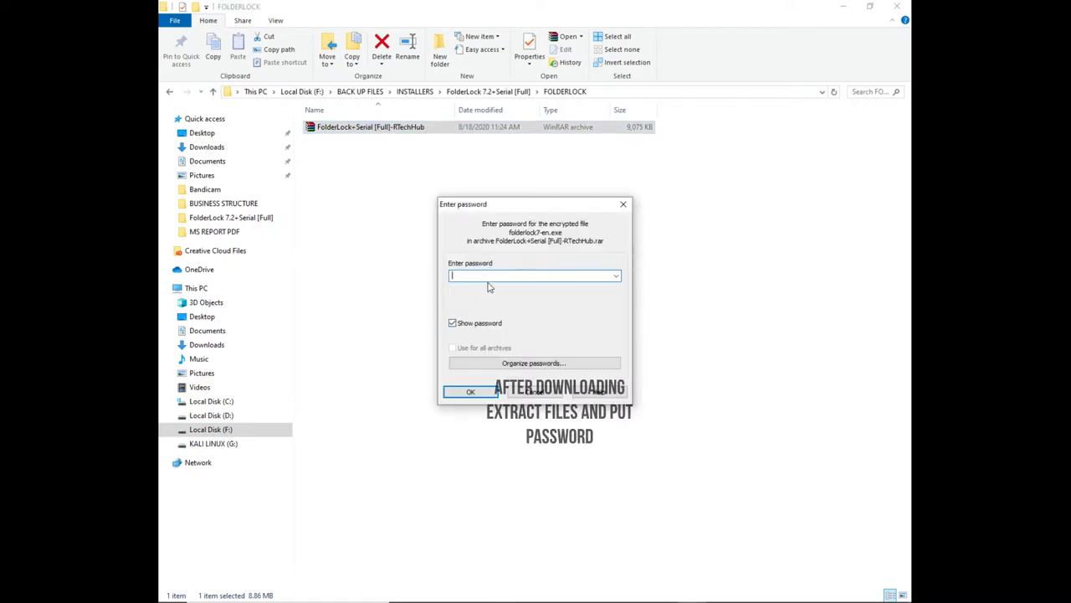
text(RTechHub)
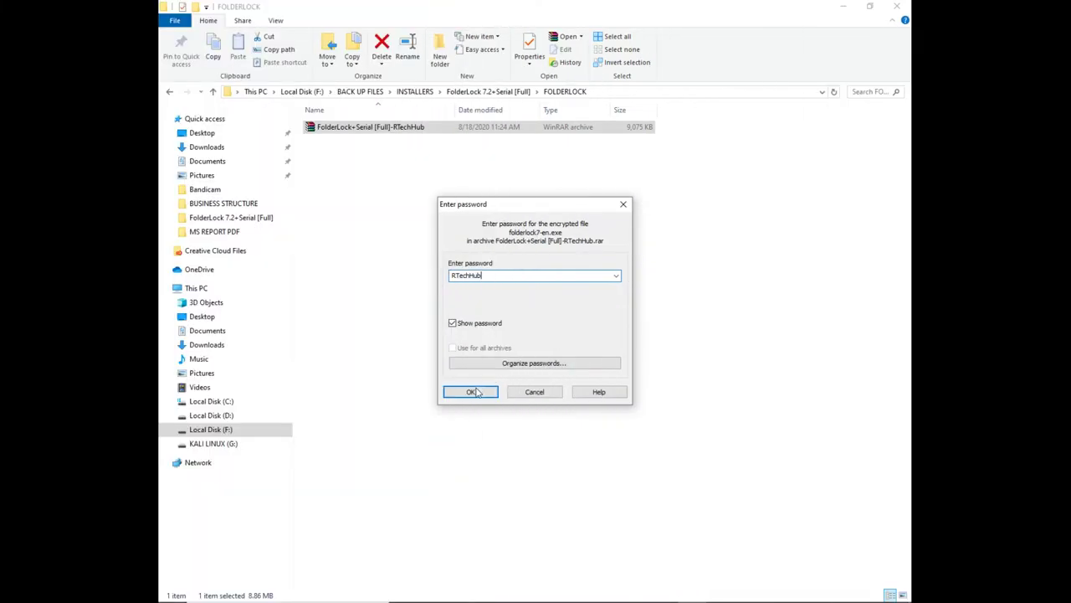
click(474, 392)
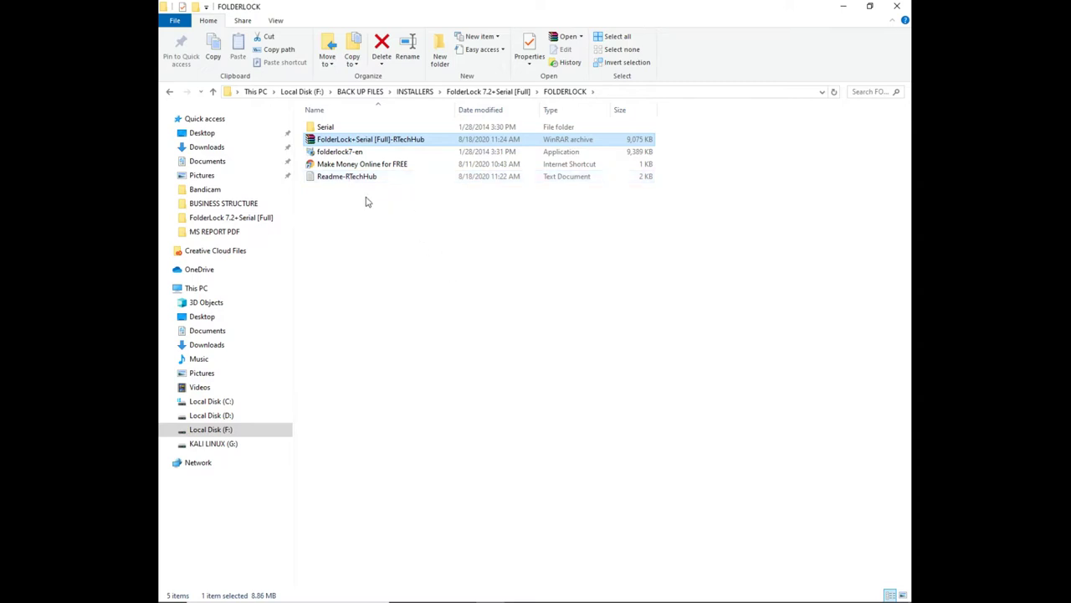
Refresh the folder listing and open the Make Money Online for FREE shortcut
right_click(380, 236)
click(407, 283)
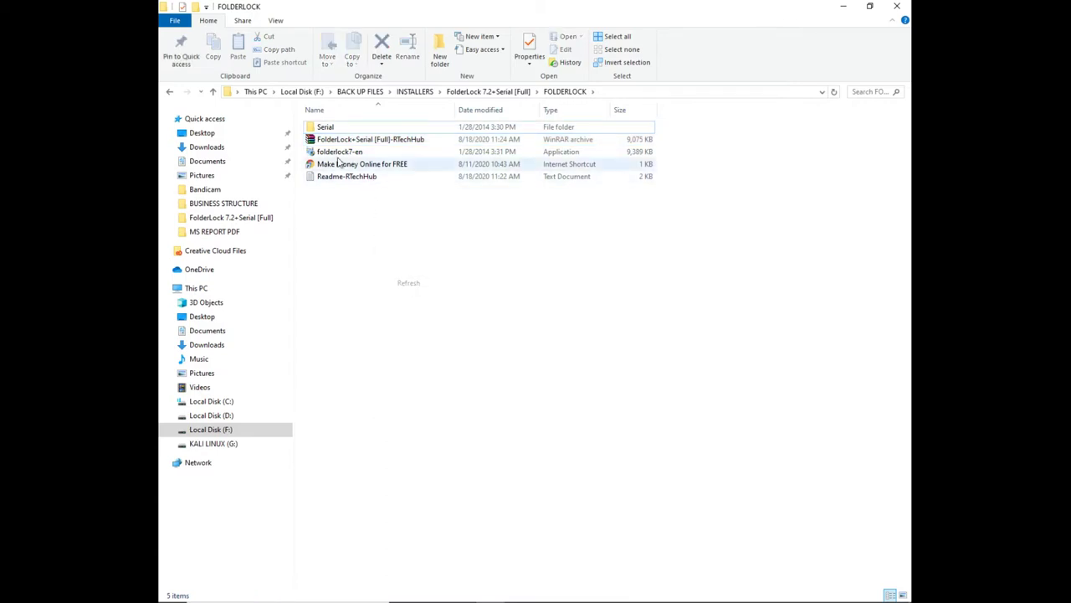
click(330, 130)
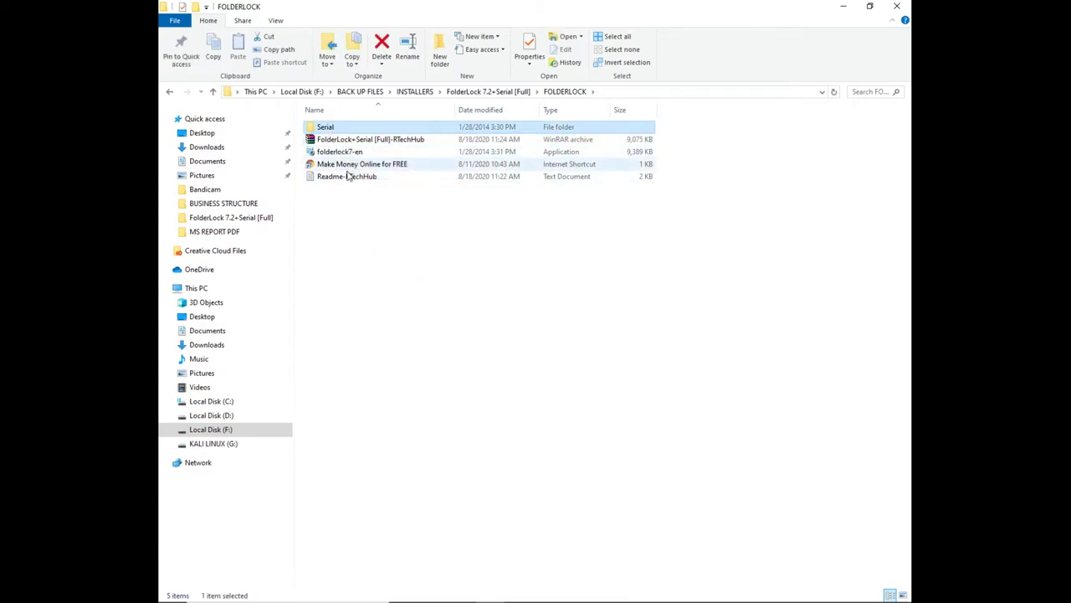
double_click(350, 166)
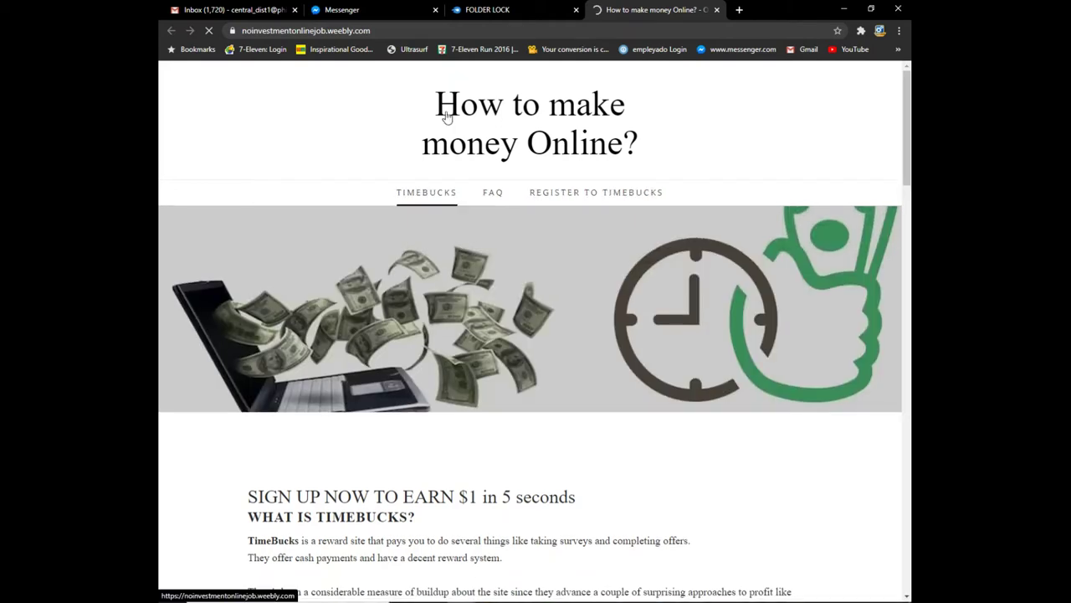
Let the How to make money Online? page load, then go back to the FOLDERLOCK folder
scroll(506, 264, down, 2)
scroll(507, 263, up, 2)
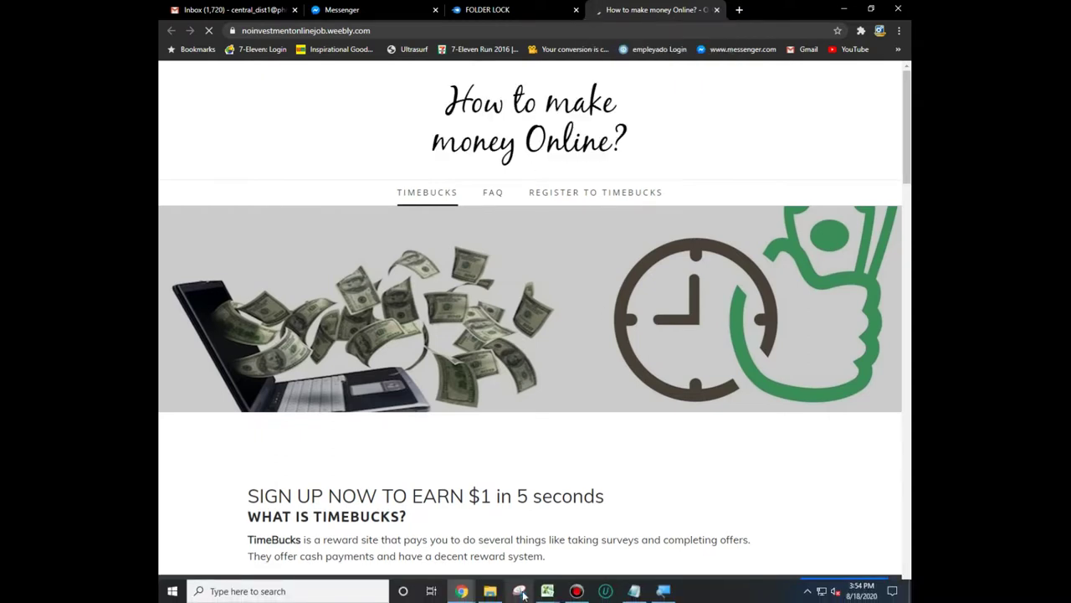
click(435, 519)
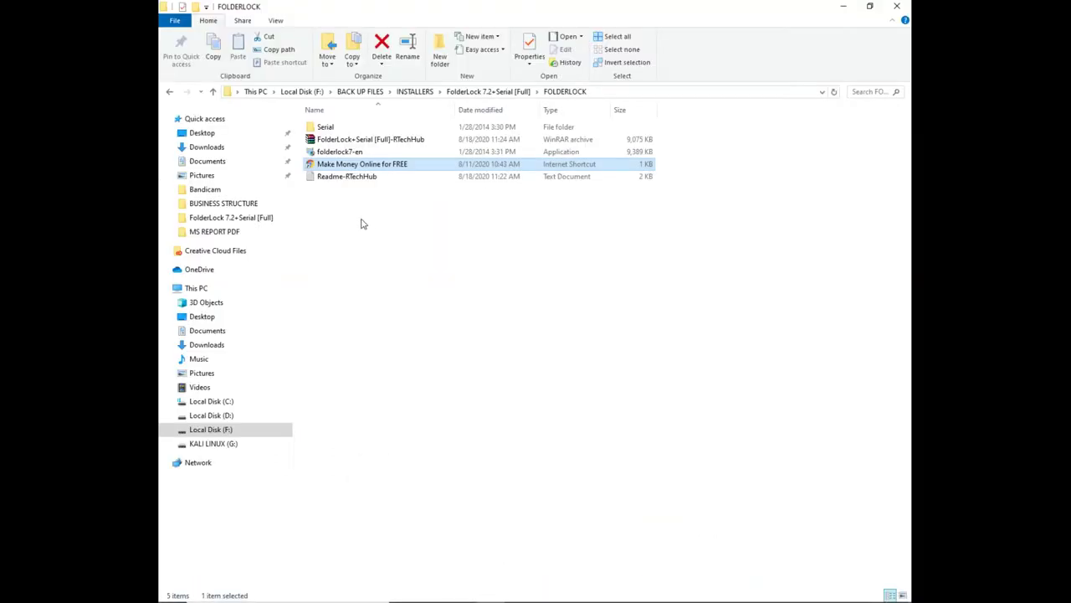
Open Readme-RTechHub, highlight the channel and Facebook lines, and reposition the window
double_click(339, 178)
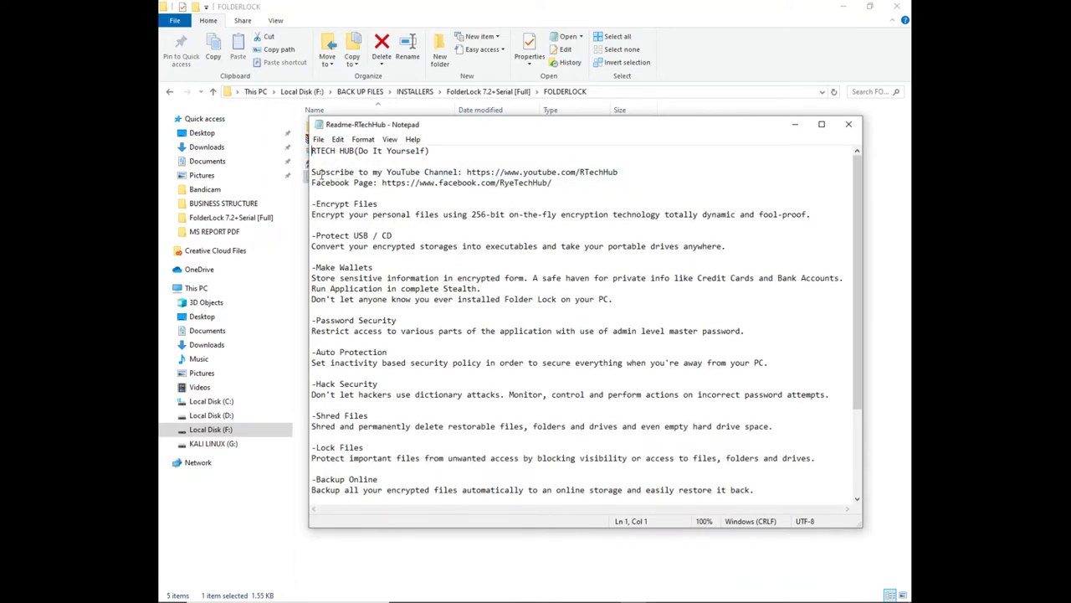
drag(314, 174, 552, 184)
click(562, 201)
drag(371, 125, 409, 160)
Highlight the feature headings: Encrypt Files, Protect USB / CD, Password Security, Auto Protection, Hack Security, Shred Files, Lock Files, Backup Online
drag(416, 239, 349, 240)
drag(436, 270, 358, 268)
scroll(427, 270, down, 1)
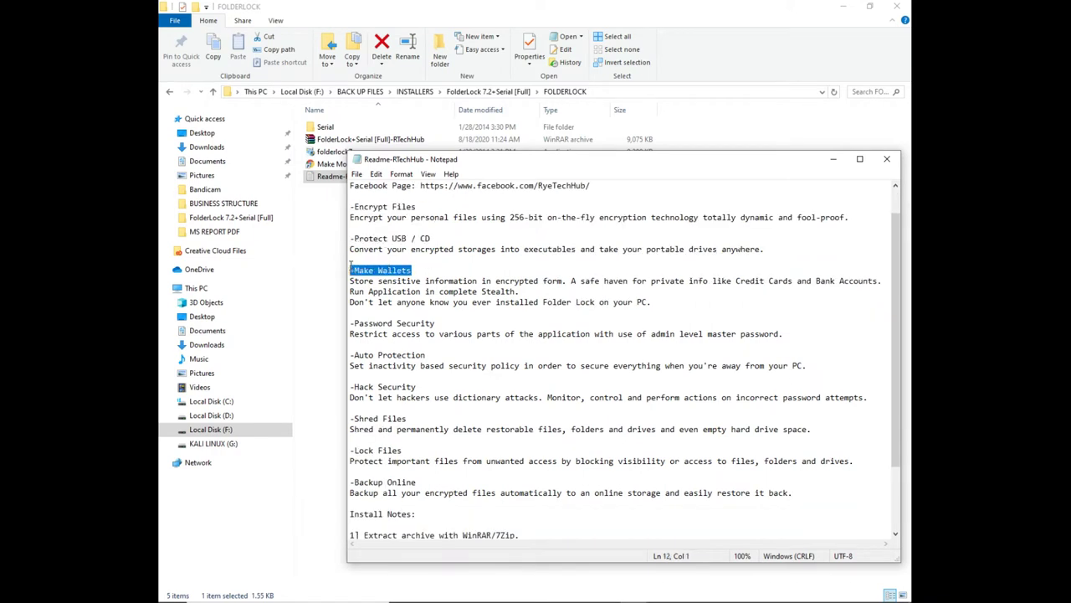
scroll(435, 322, down, 2)
drag(442, 260, 351, 259)
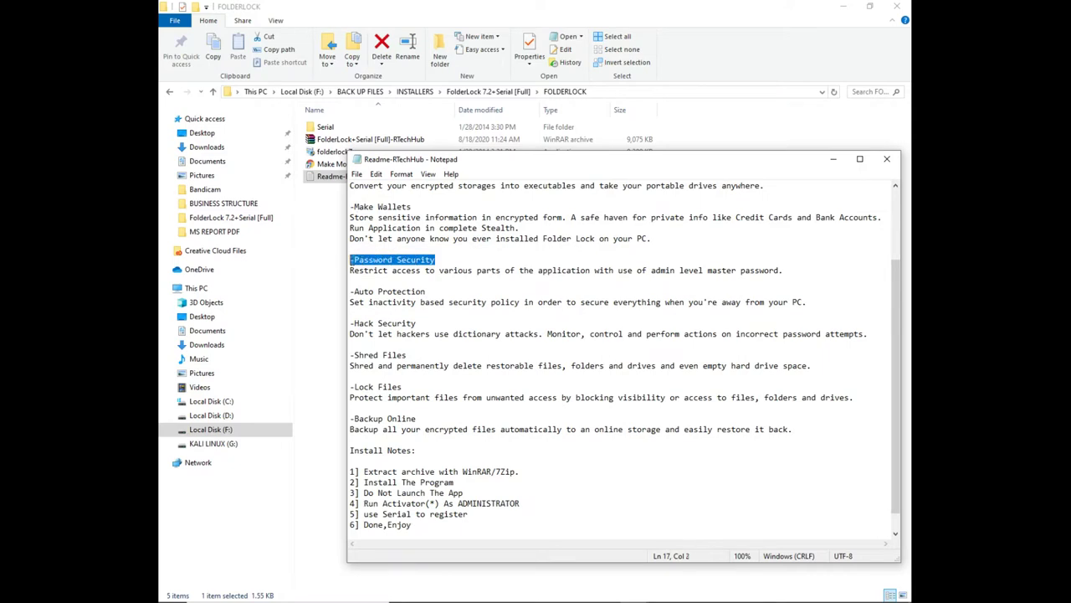
scroll(431, 289, down, 1)
drag(431, 270, 344, 269)
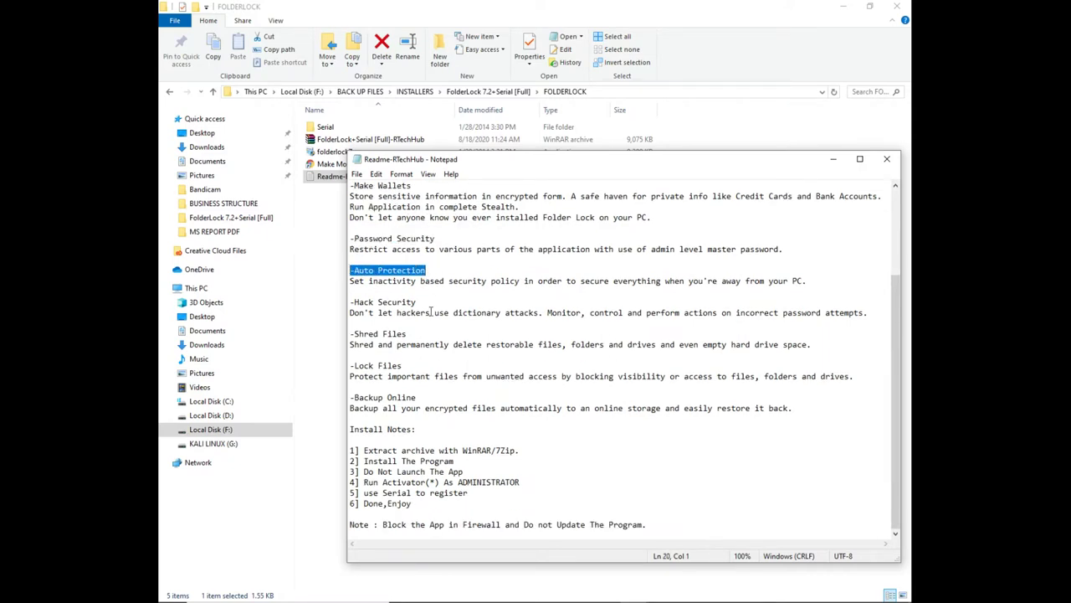
drag(427, 301, 345, 302)
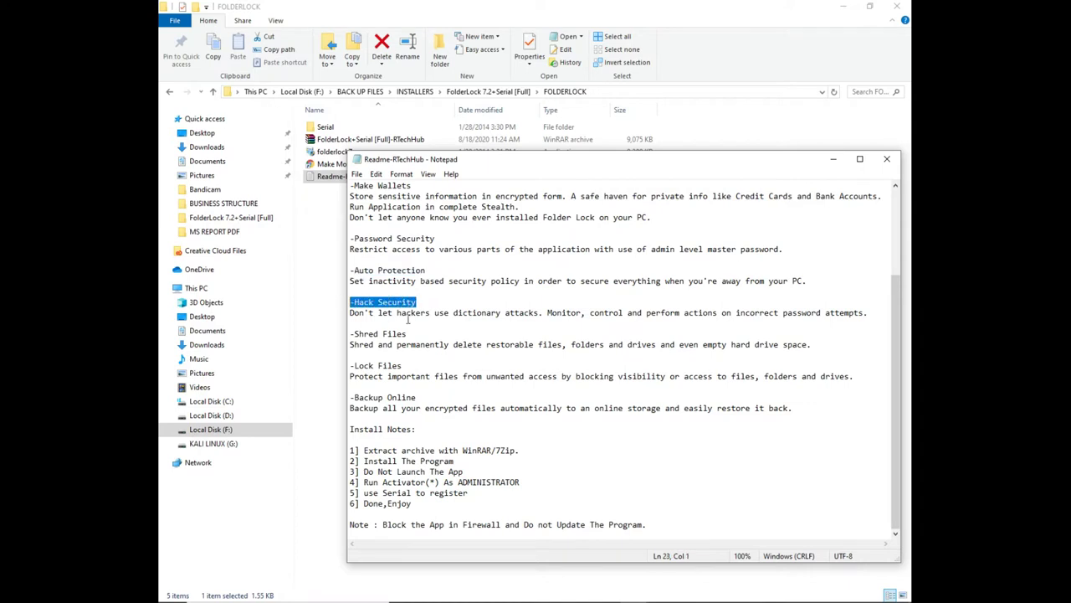
drag(411, 333, 341, 332)
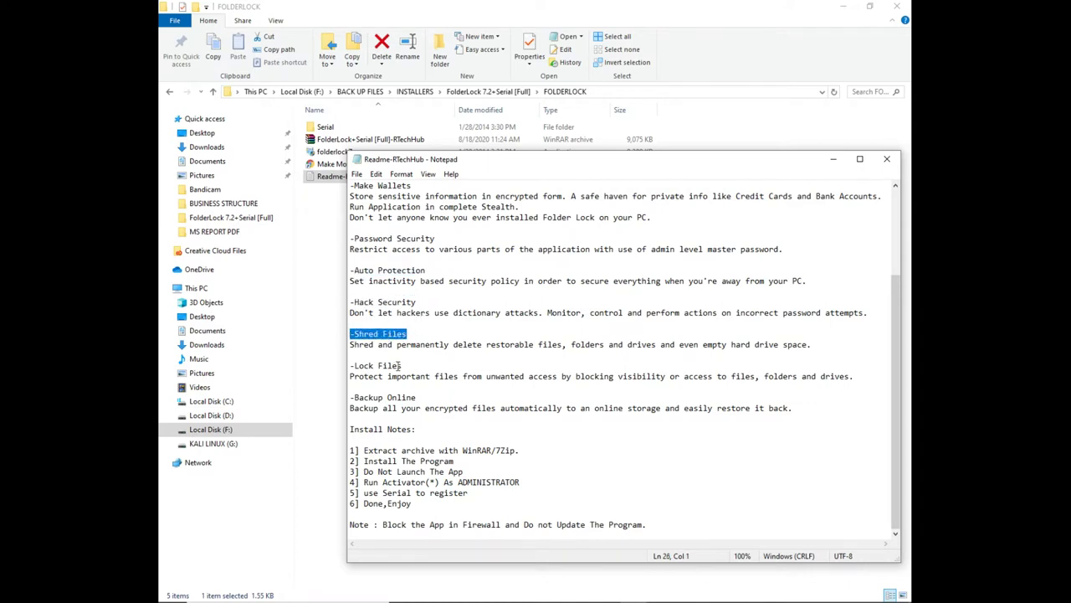
drag(405, 366, 854, 376)
click(452, 365)
drag(422, 400, 424, 430)
Highlight the five install steps, from extracting to registering with Serial, then minimize the readme
drag(365, 451, 521, 450)
drag(364, 461, 456, 460)
drag(365, 472, 463, 472)
drag(364, 482, 521, 486)
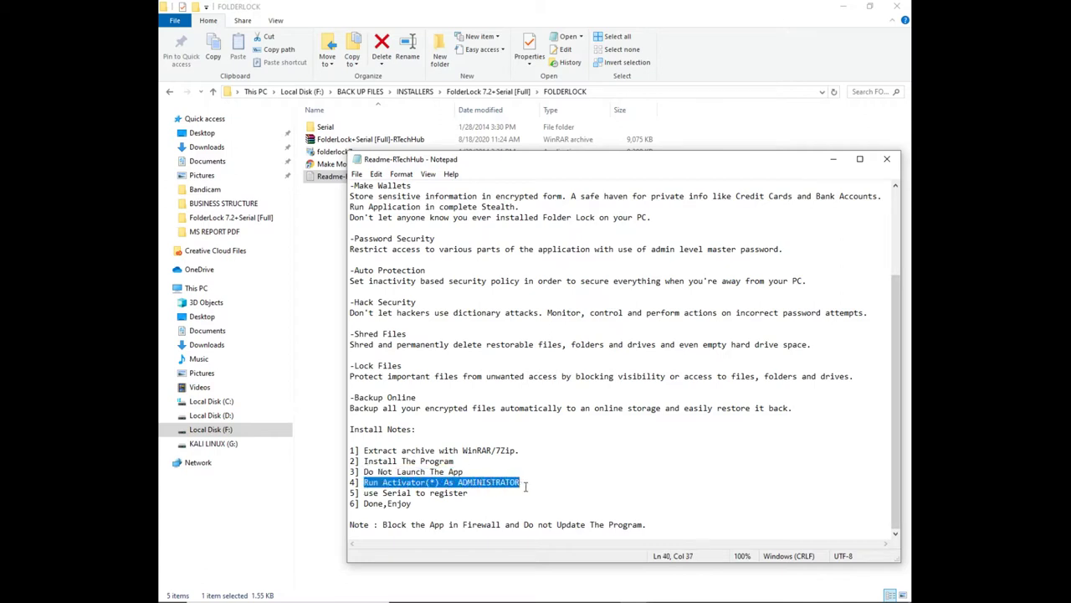
drag(364, 493, 474, 492)
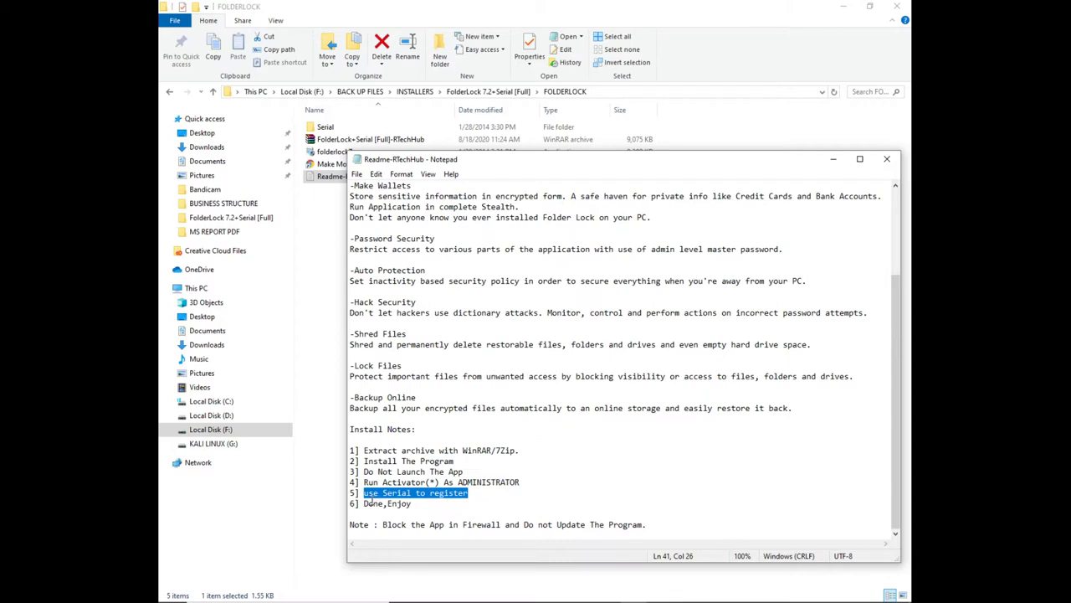
click(406, 511)
click(833, 158)
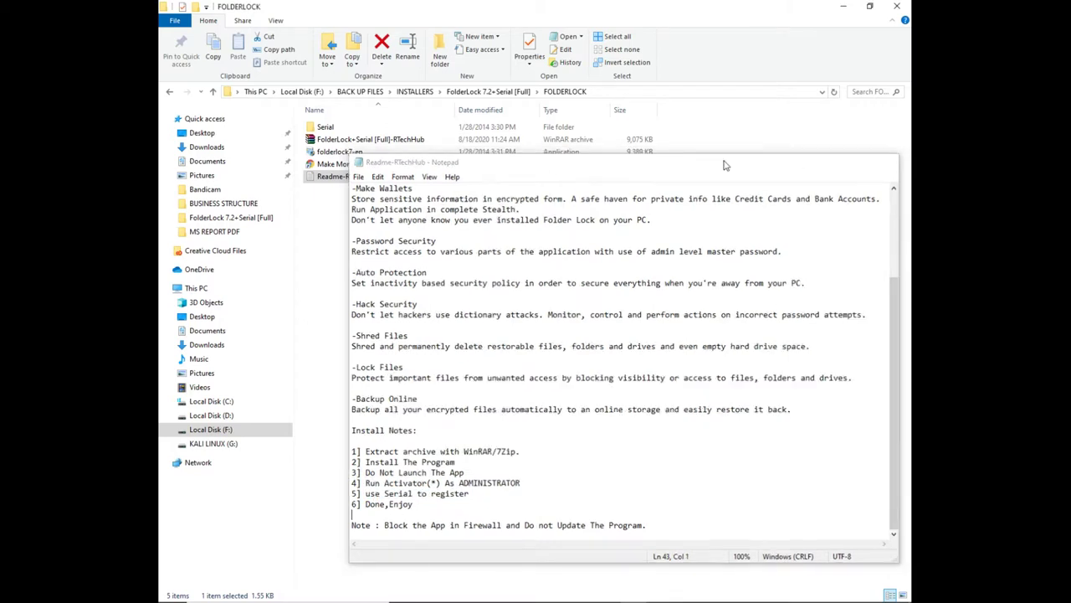
Run folderlock7-en, accept the licence agreement and install to the default destination folder
double_click(337, 150)
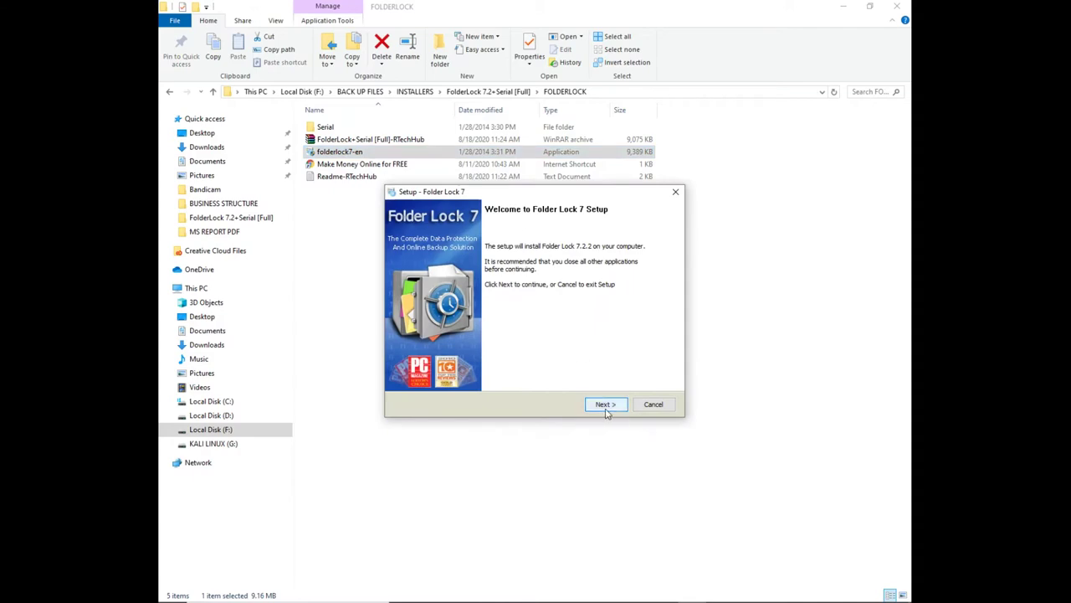
click(605, 409)
drag(651, 286, 649, 388)
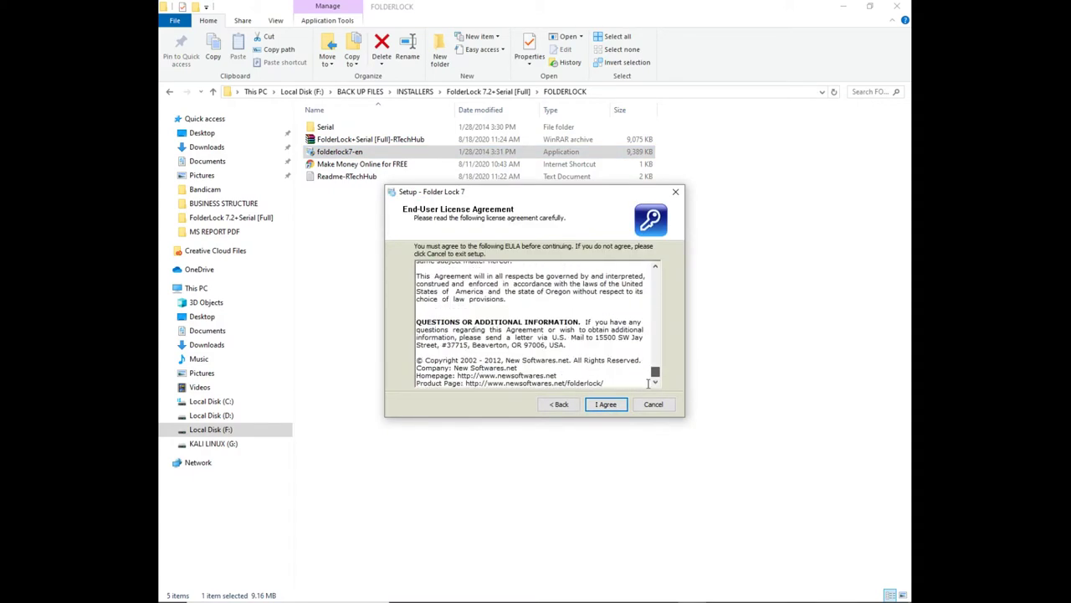
click(604, 404)
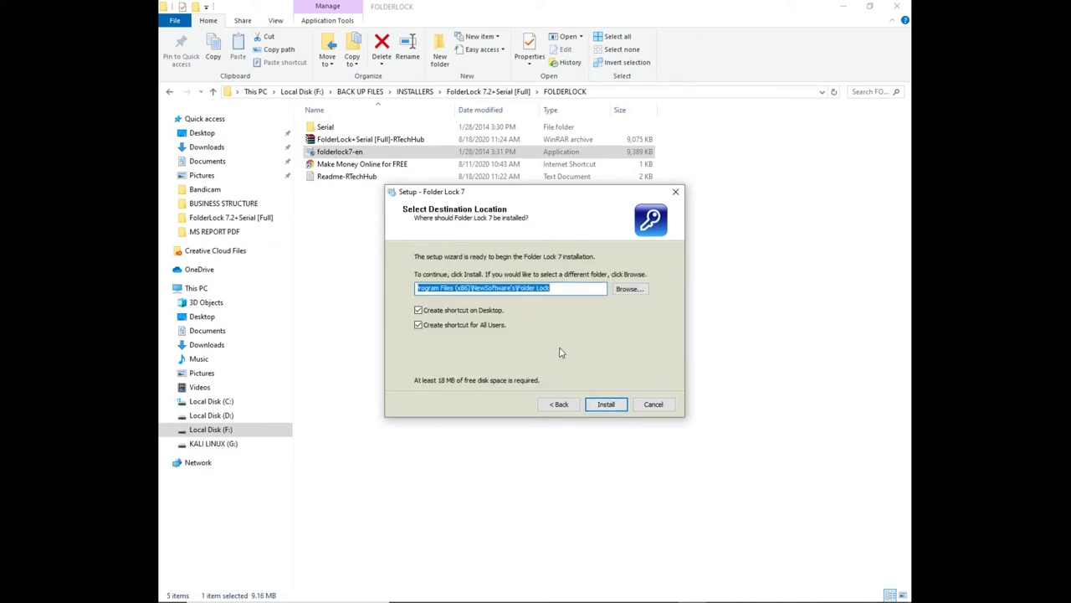
click(607, 406)
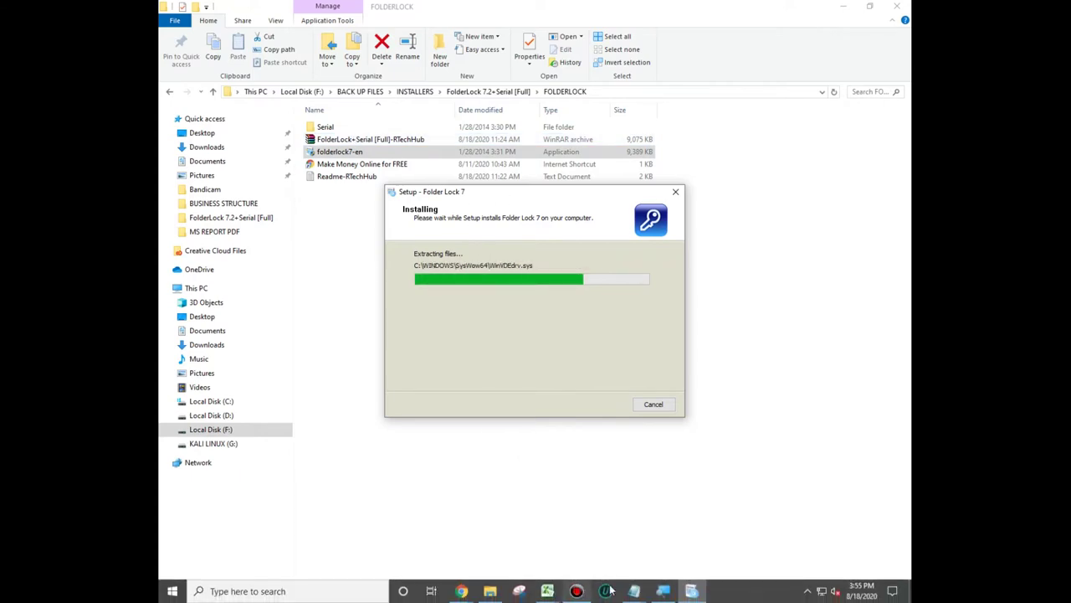
In the readme, highlight the Install The Program and Do Not Launch The App steps
mouse_move(633, 591)
click(667, 521)
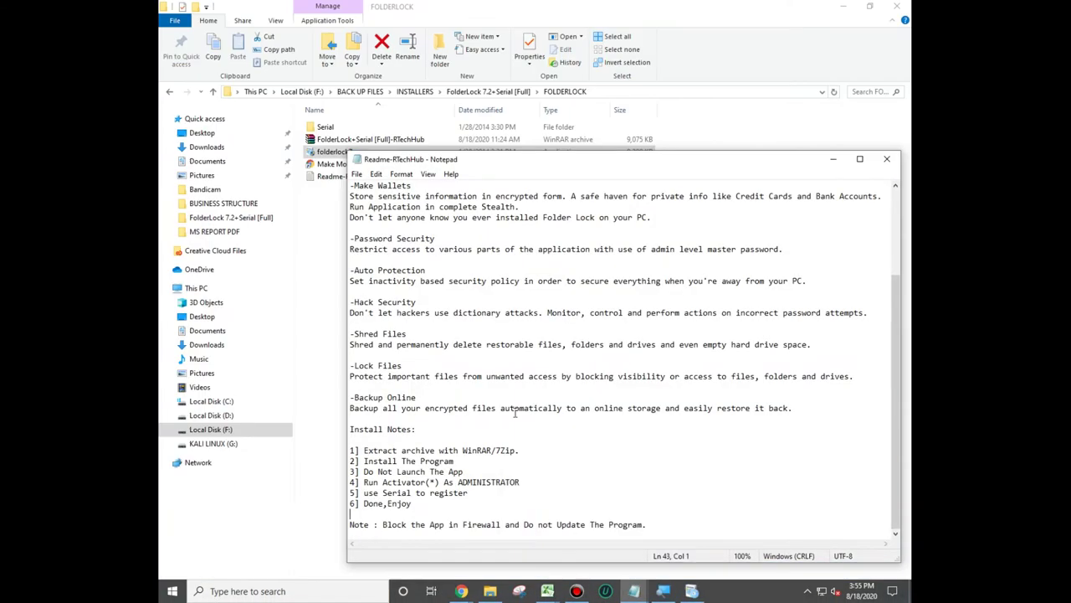
drag(454, 461, 366, 461)
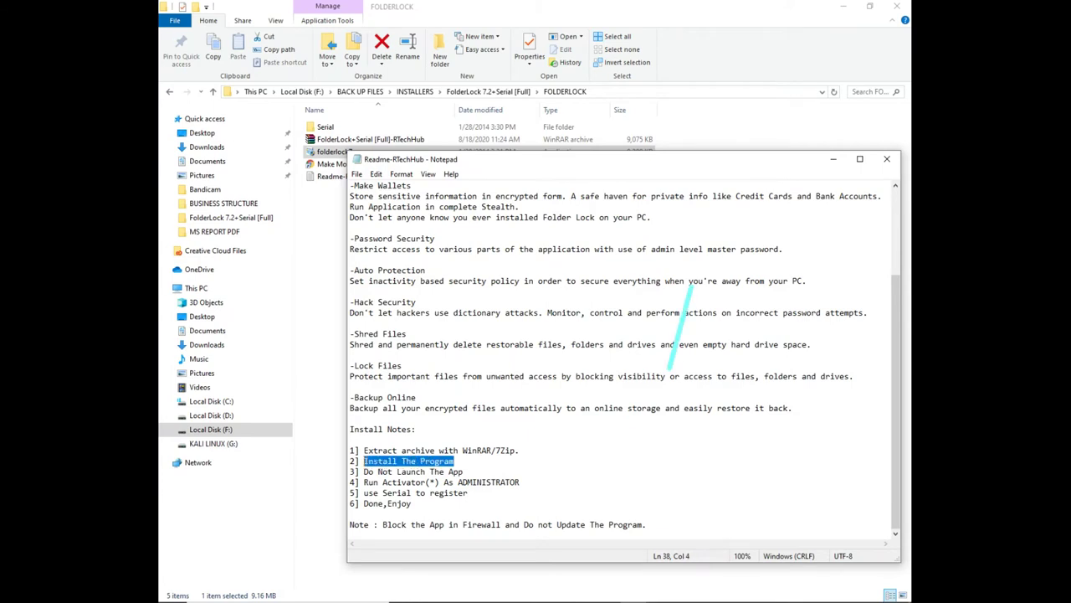
drag(463, 471, 369, 471)
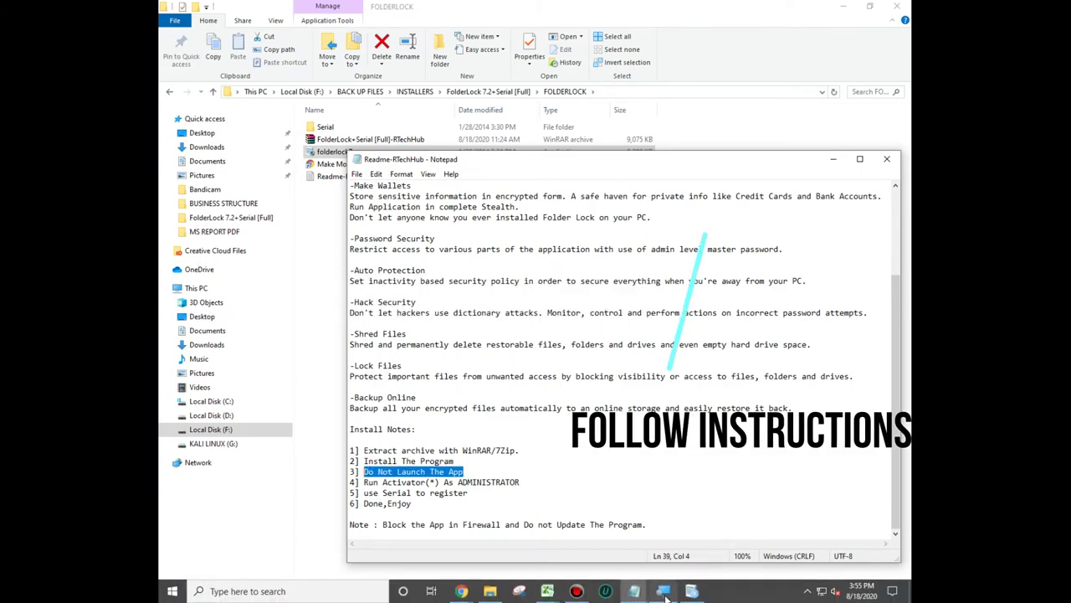
Finish setup without launching Folder Lock 7, note the Run Activator step, and close the readme
click(666, 593)
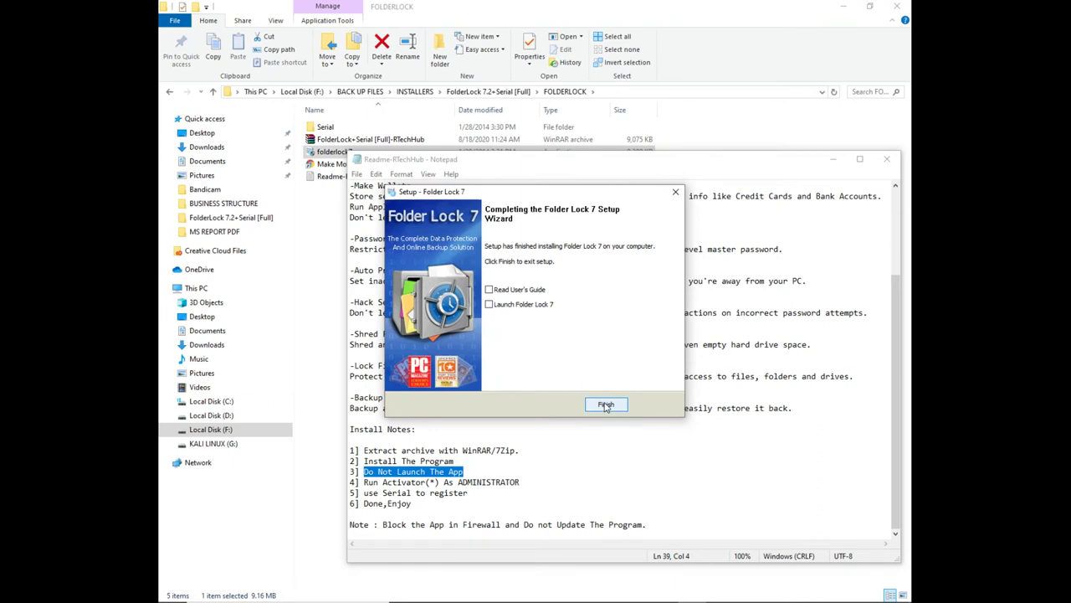
click(606, 405)
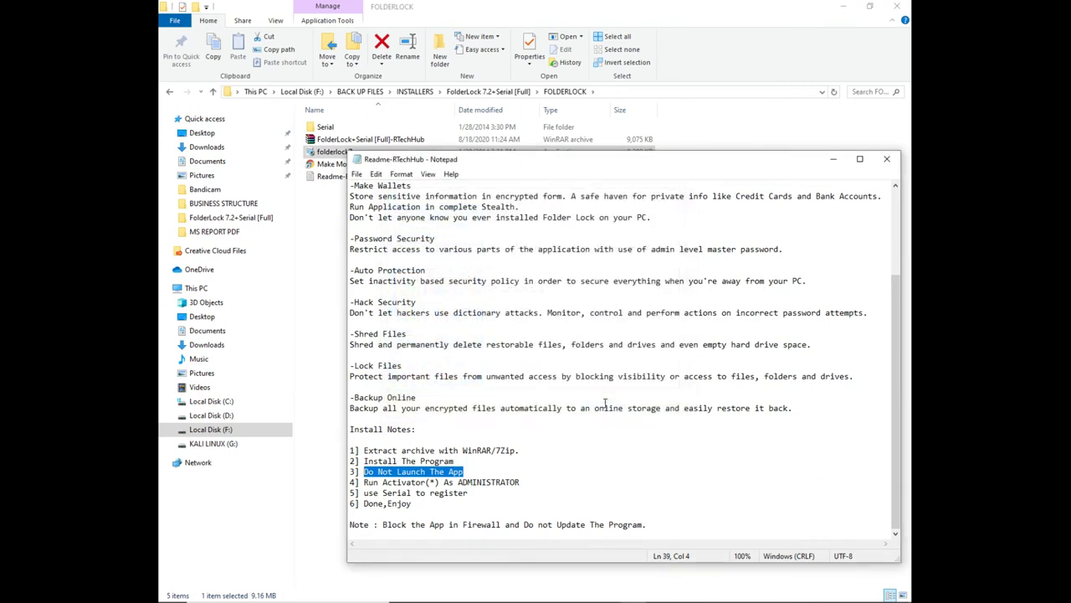
drag(365, 483, 520, 483)
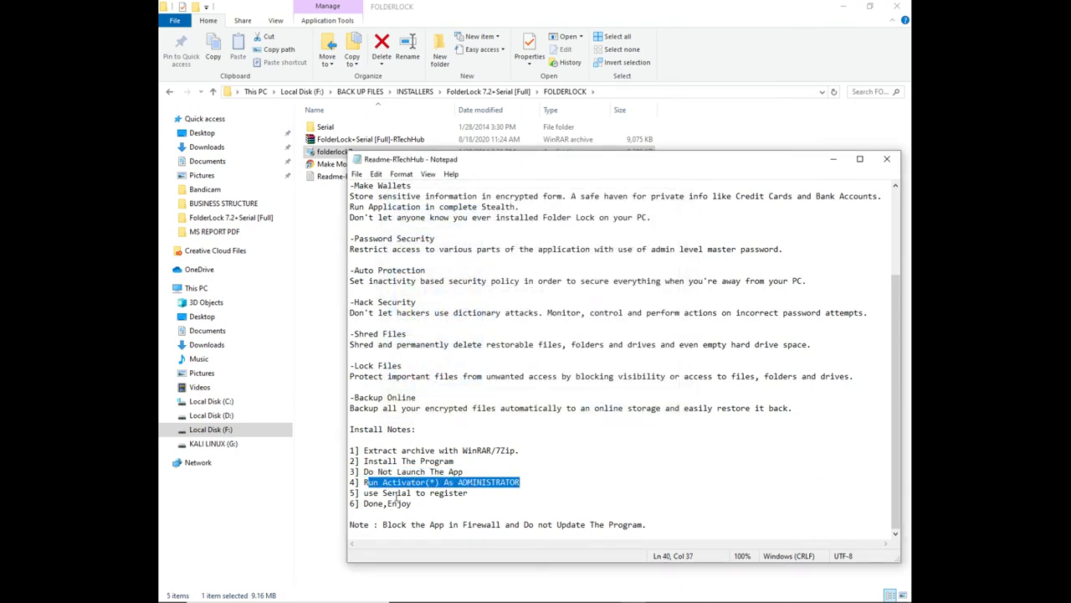
click(394, 503)
key(alt+F4)
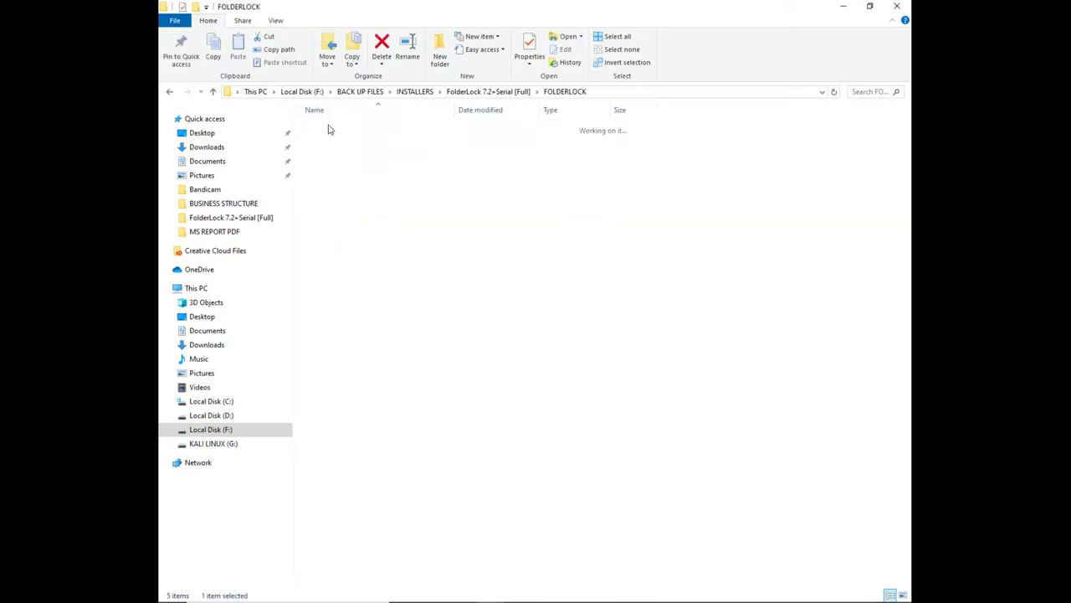
Run Folder Lock 7.2.2 Activator from the Serial folder as administrator and dismiss its console
double_click(328, 130)
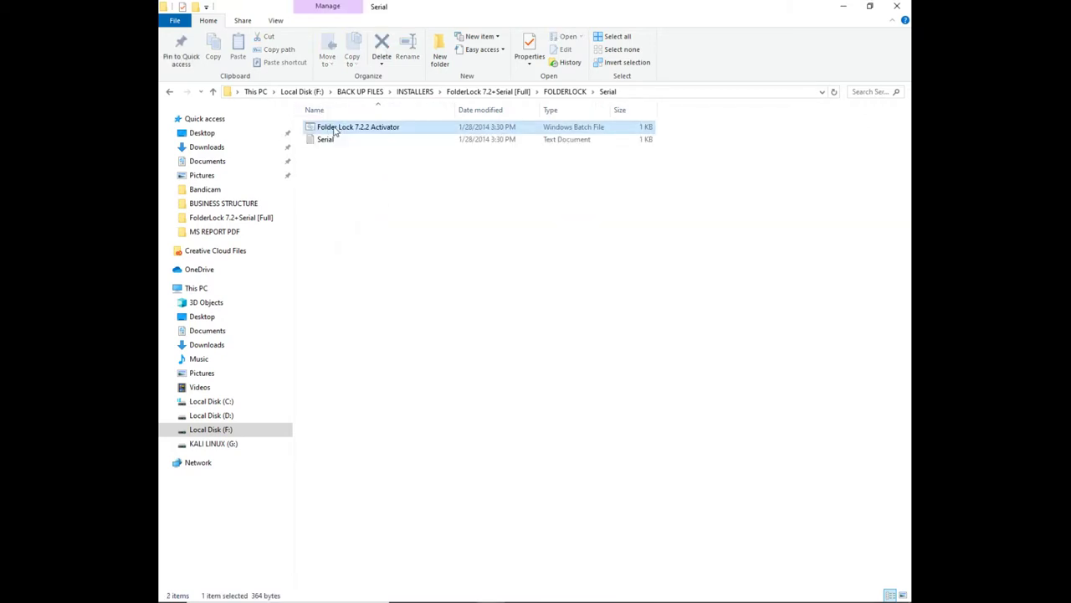
right_click(334, 128)
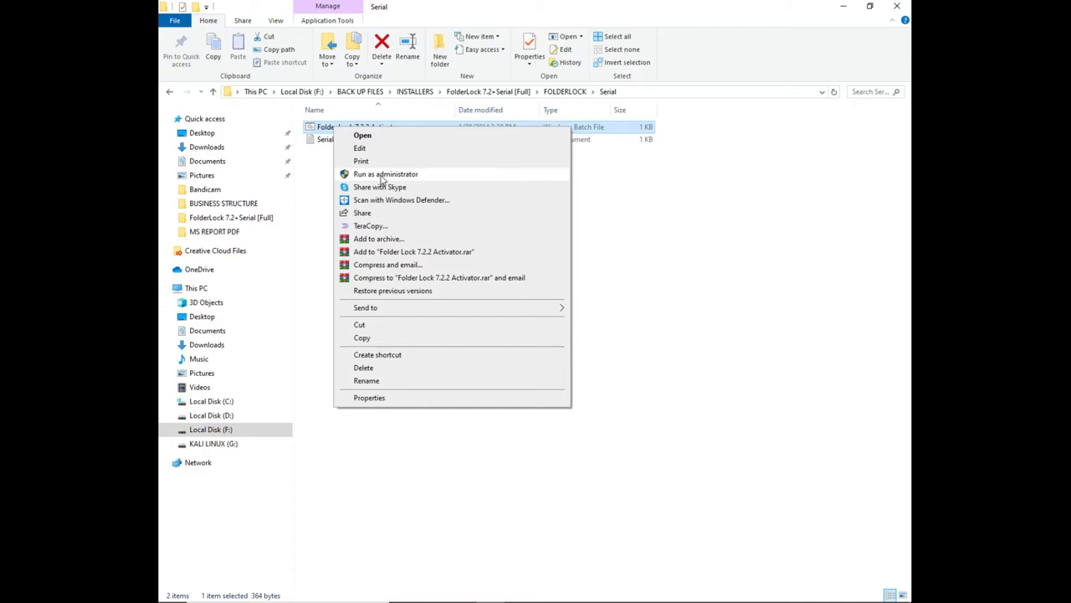
click(381, 174)
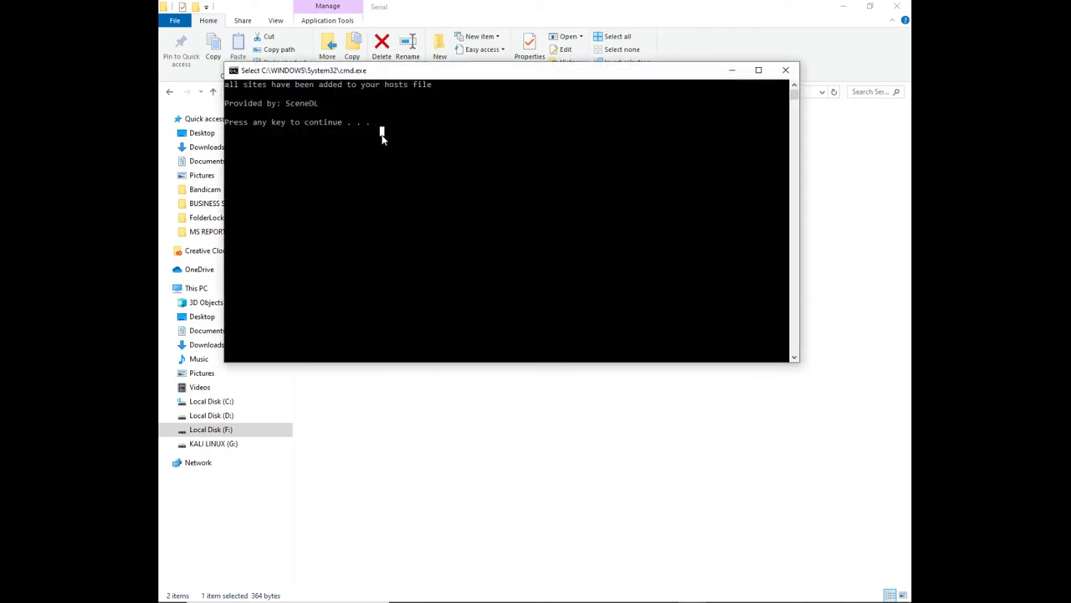
key(Return)
click(395, 164)
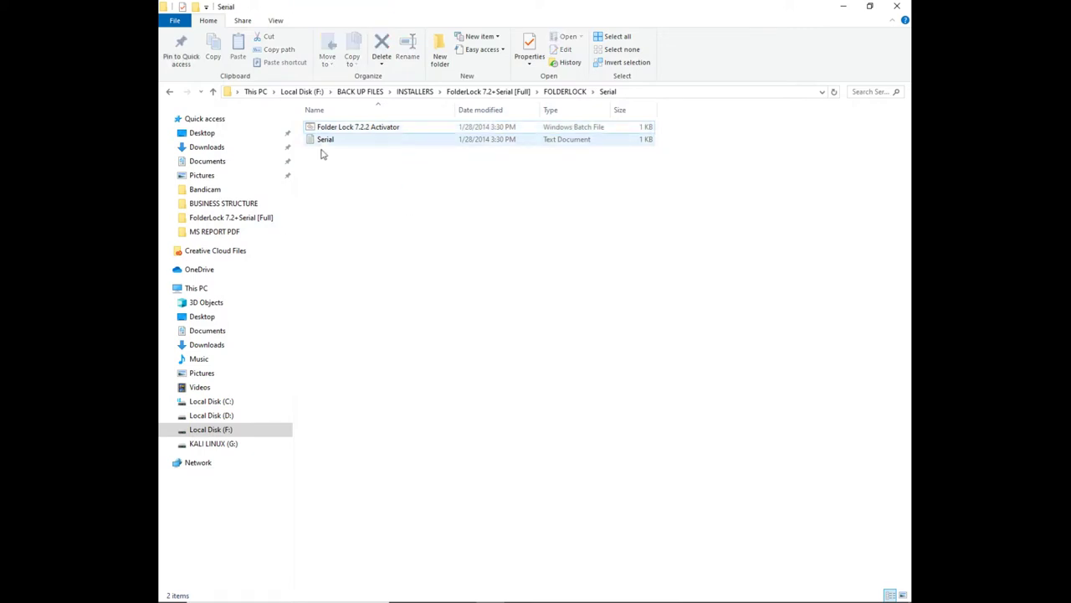
mouse_move(485, 591)
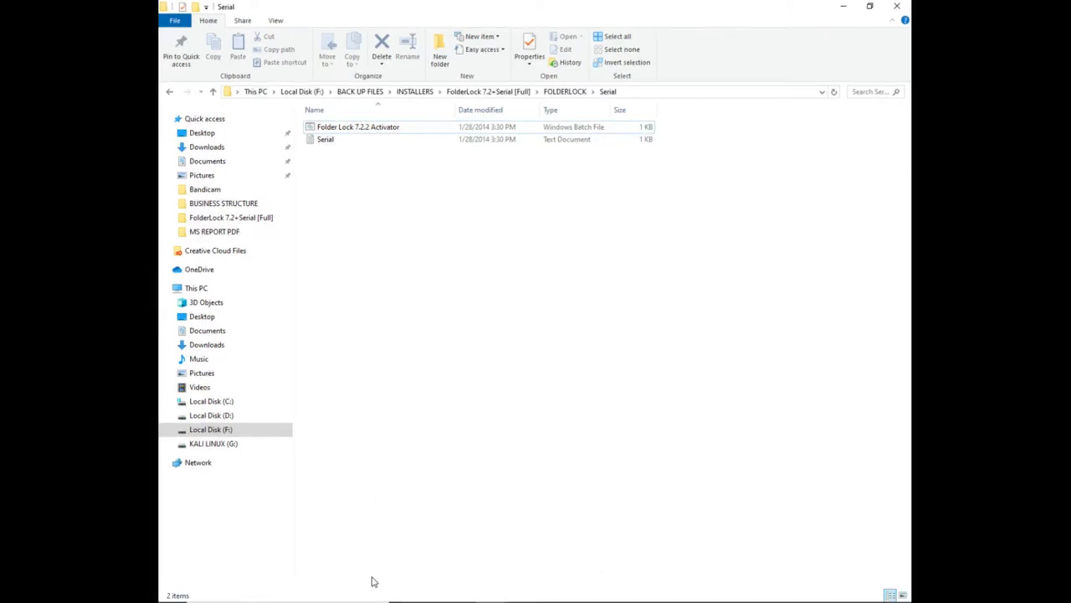
click(333, 591)
Launch Folder Lock by searching 'fol' and enter the master password, retrying after a rejection
text(f)
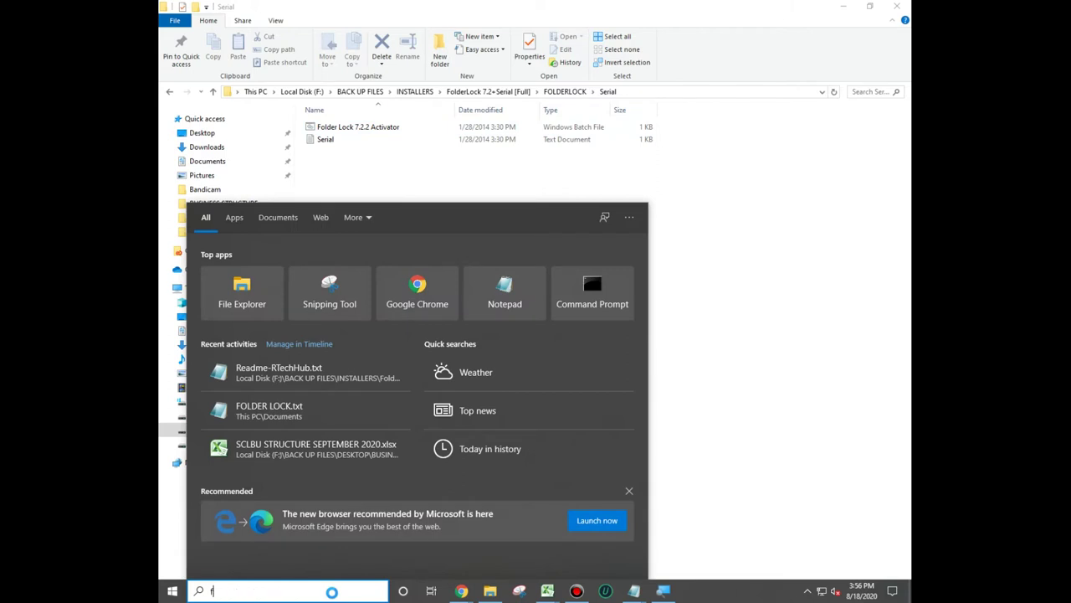
text(ol)
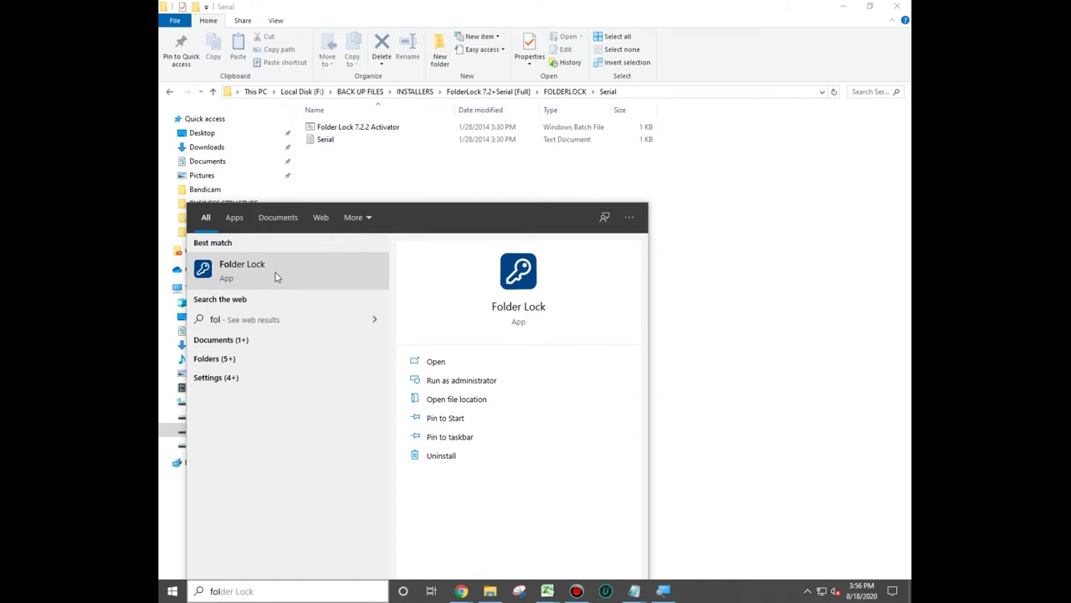
click(272, 277)
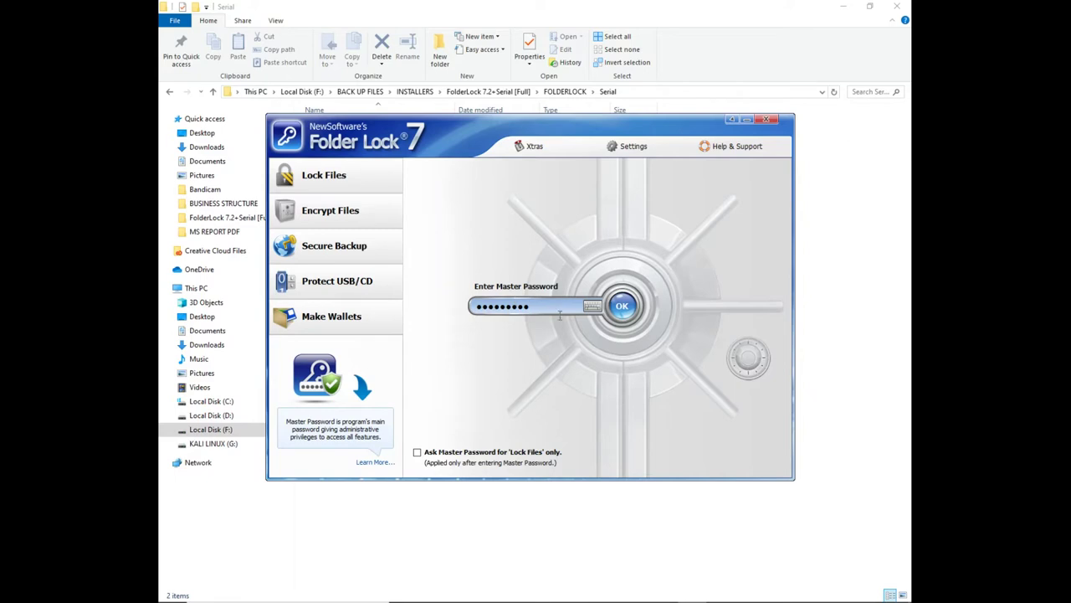
click(633, 309)
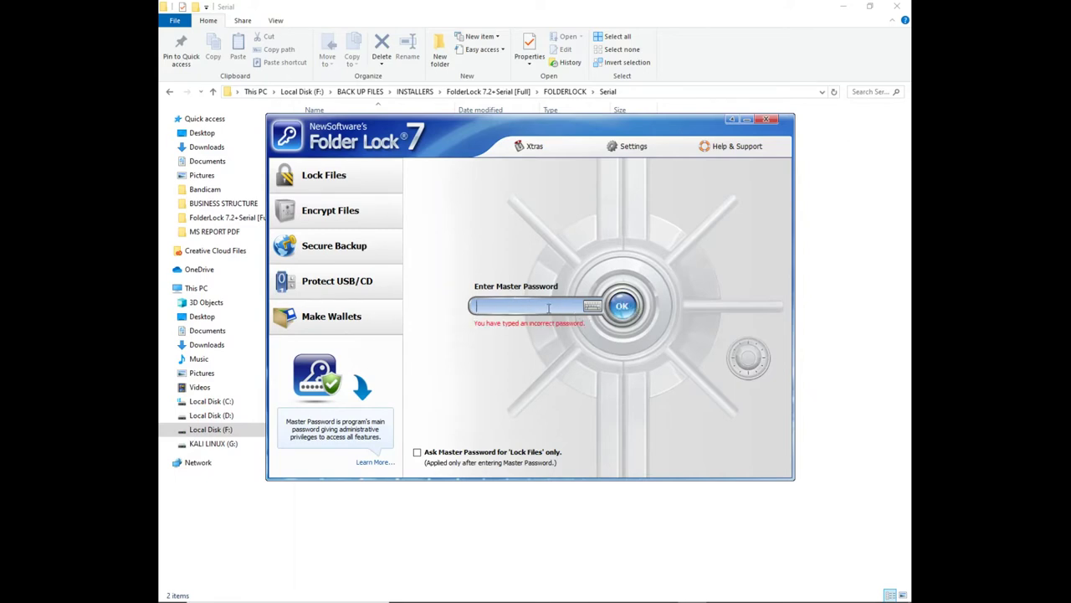
text(*****)
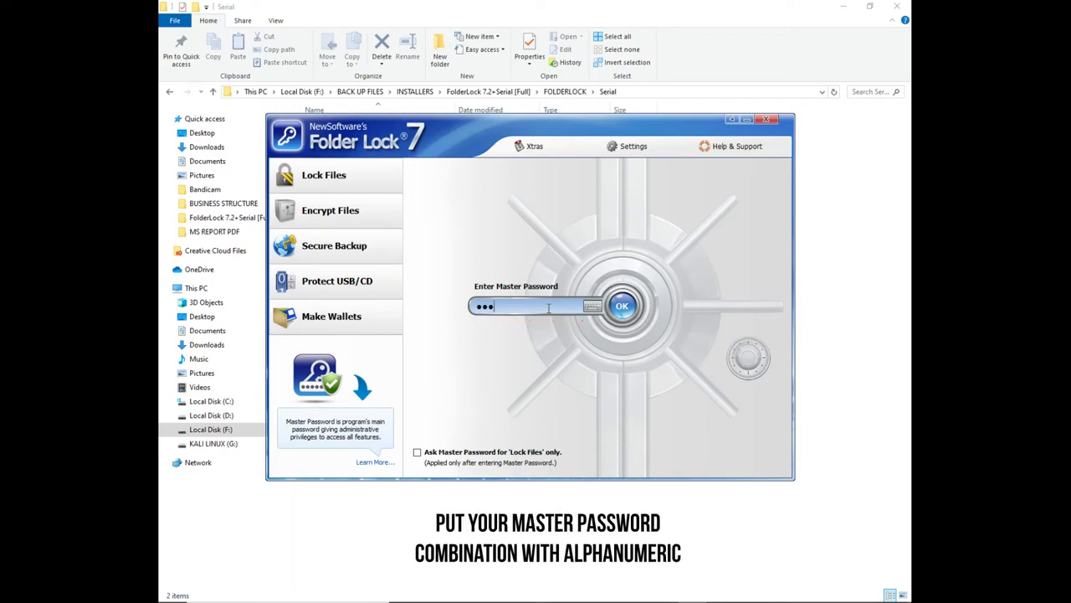
text(*******)
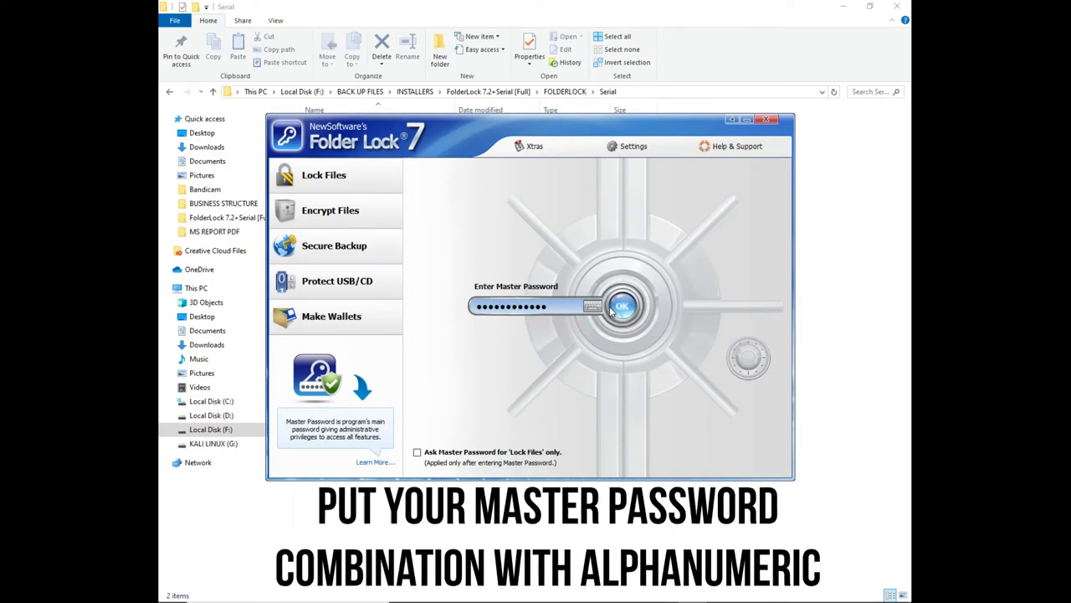
key(Return)
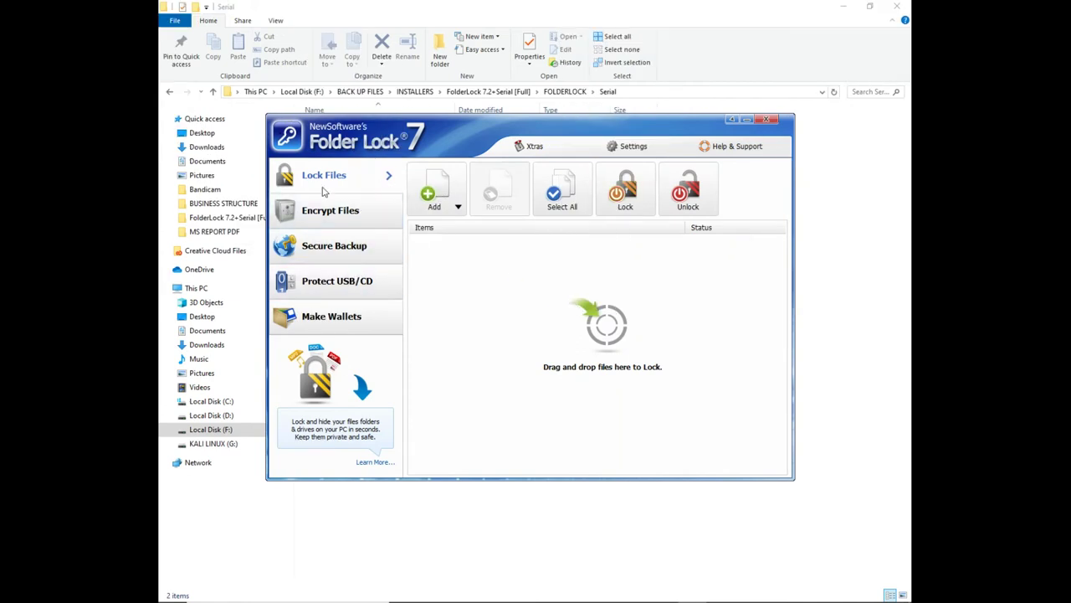
Browse the Encrypt Files, Secure Backup, Protect USB/CD and Make Wallets sections, then return to Lock Files
click(375, 217)
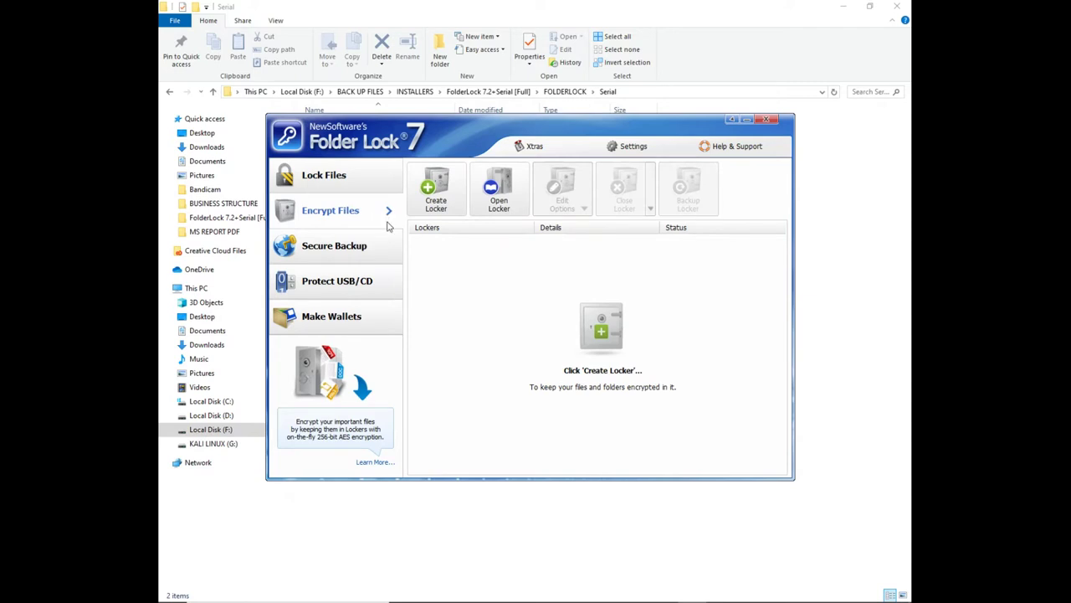
click(358, 250)
click(343, 285)
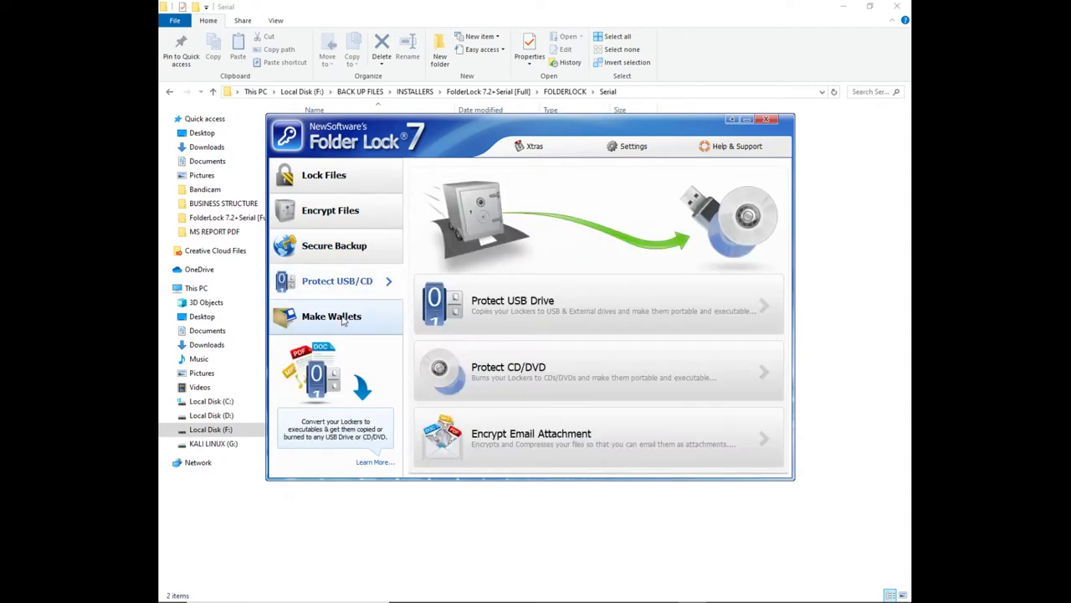
click(343, 317)
click(333, 172)
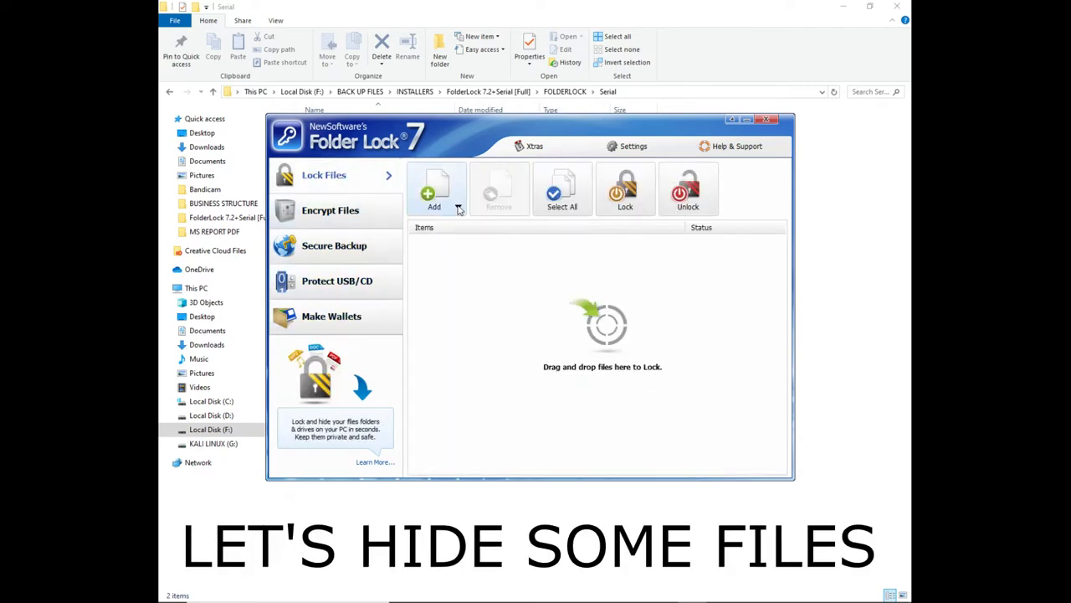
Lock LAST YEAR NET SALES.xlsx from drive F: using Add File(s)
click(459, 208)
click(453, 230)
scroll(450, 305, down, 2)
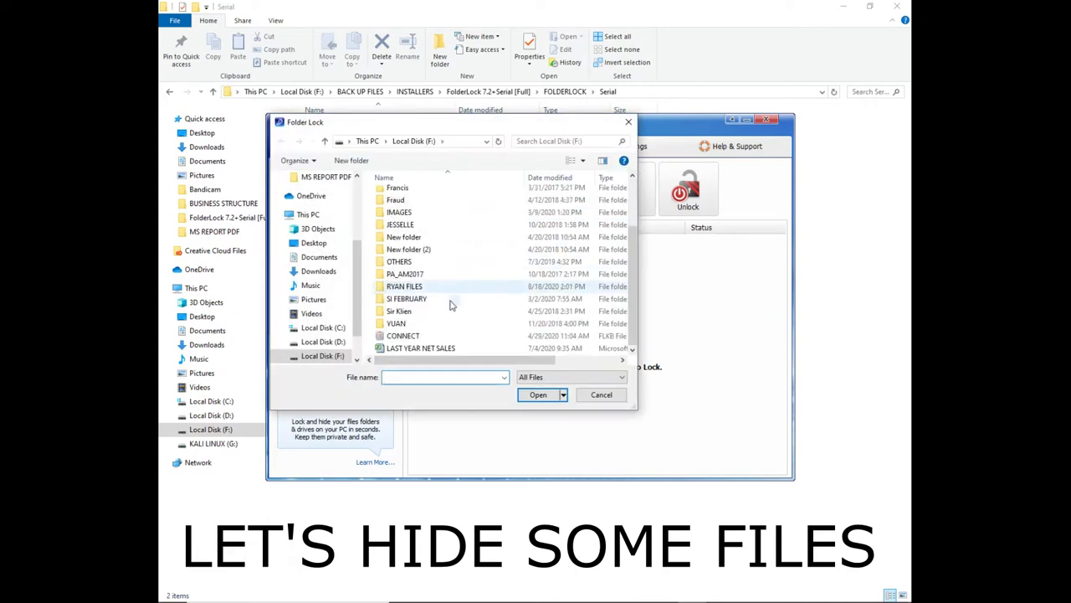
click(428, 348)
click(536, 395)
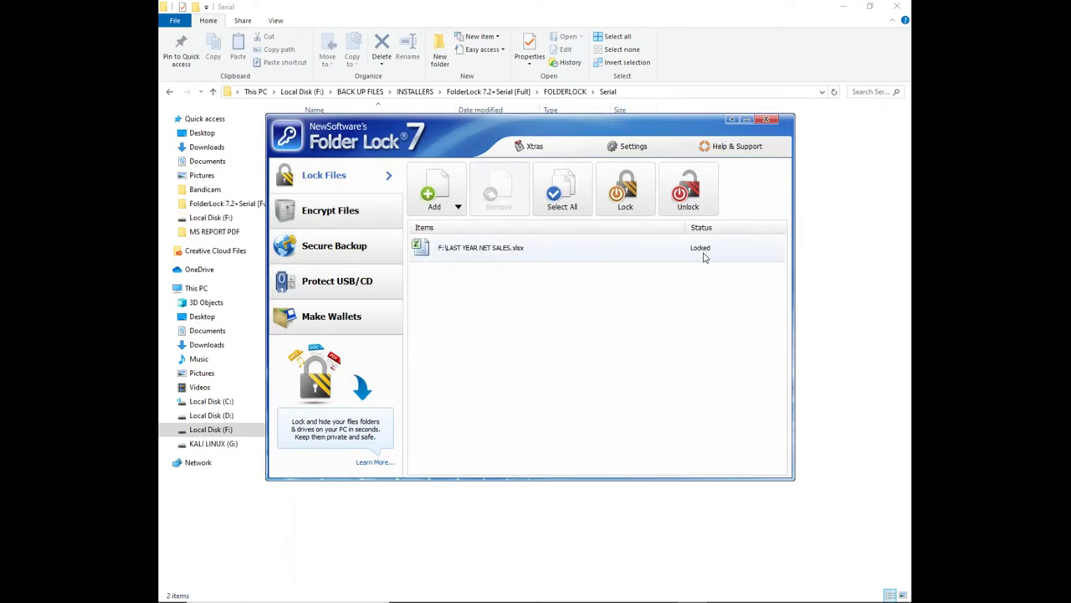
click(221, 431)
Open Local Disk (F:) in a new Explorer window beside Folder Lock
right_click(219, 430)
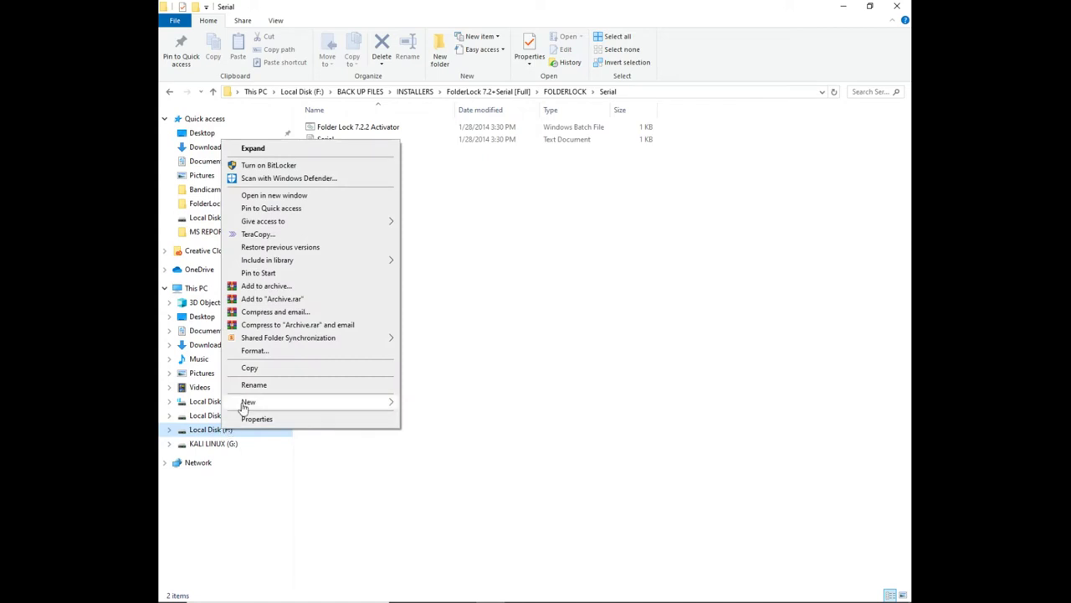
click(256, 196)
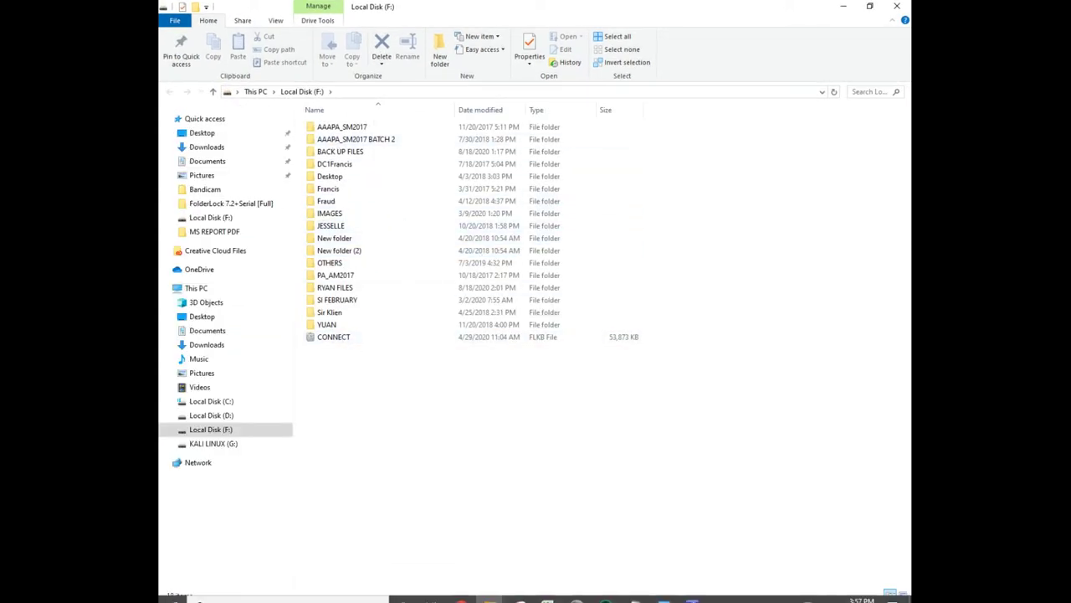
click(674, 593)
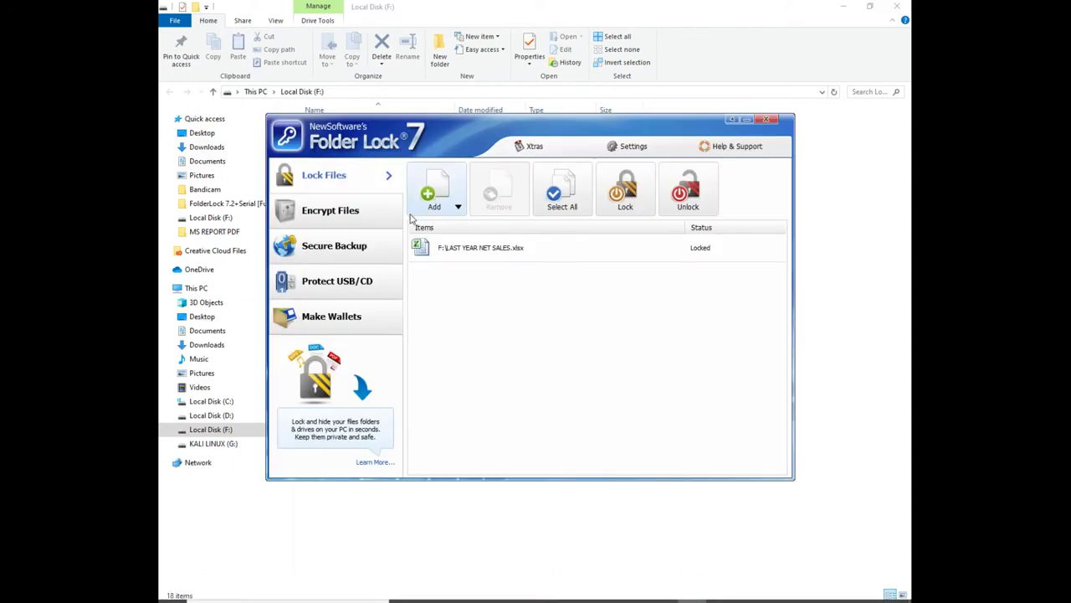
click(458, 209)
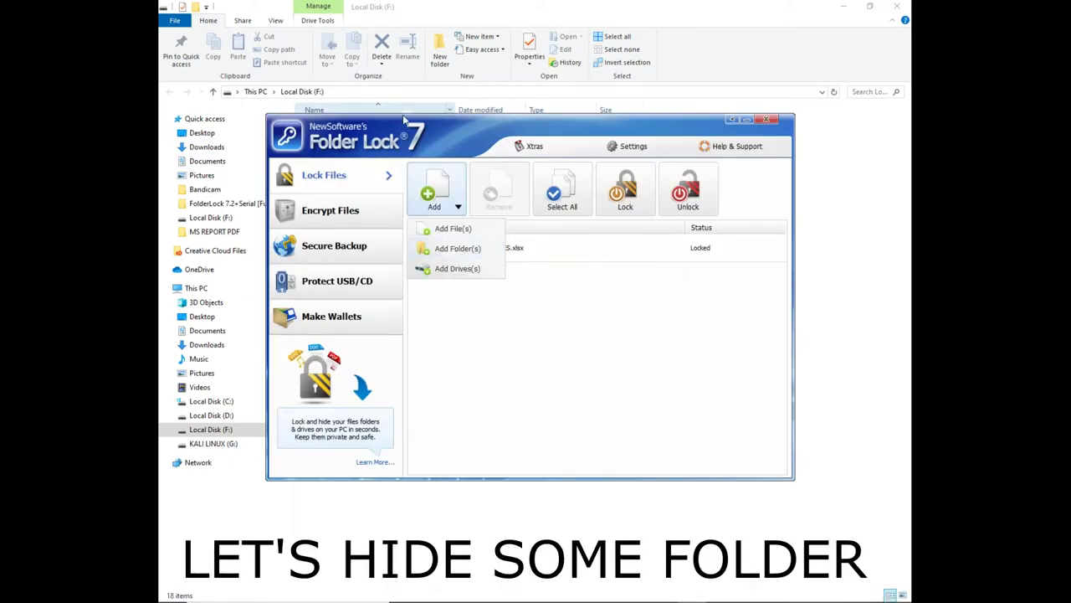
drag(368, 119, 530, 132)
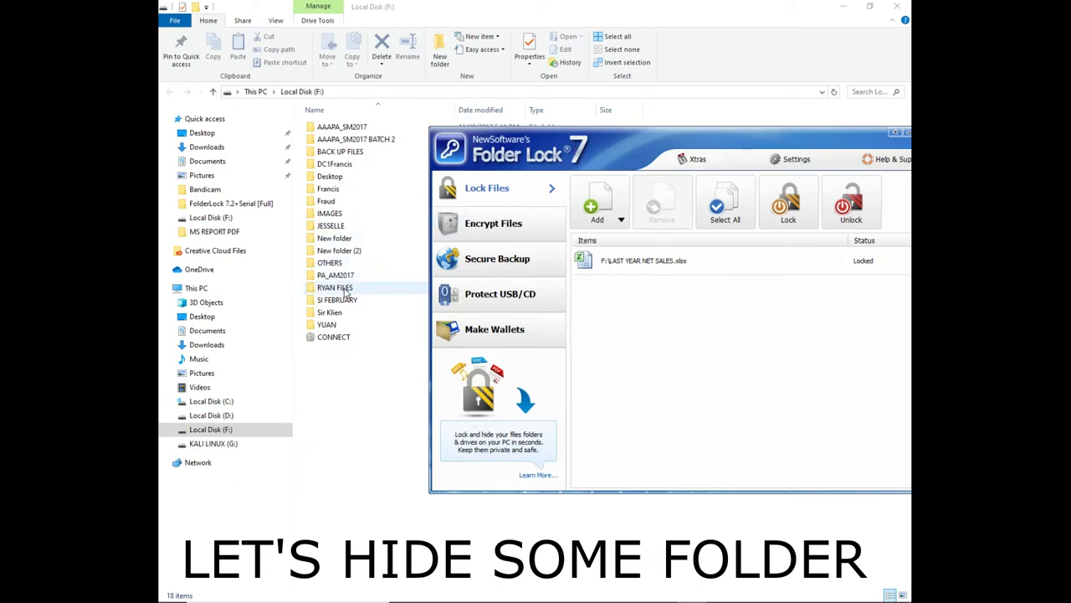
Lock and hide the RYAN FILES folder on drive F: with Add Folder(s)
click(621, 220)
click(630, 261)
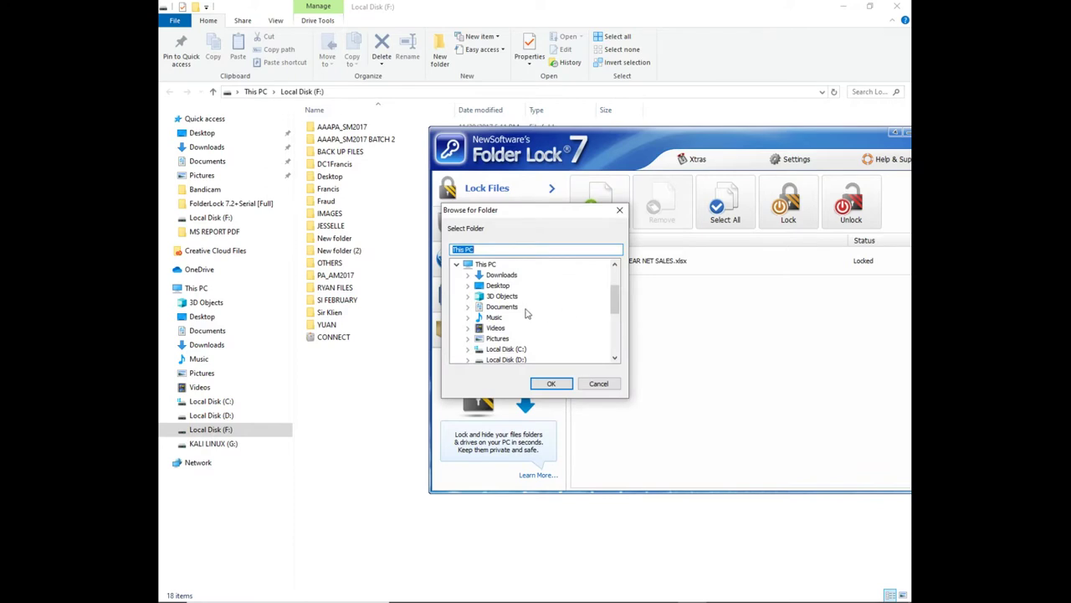
scroll(523, 337, down, 3)
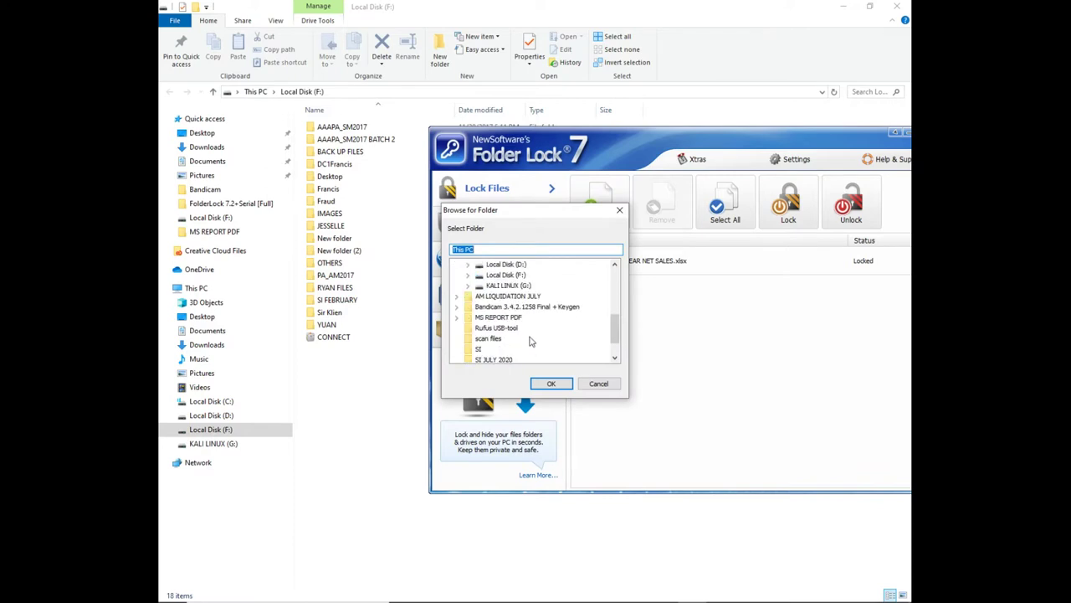
double_click(512, 276)
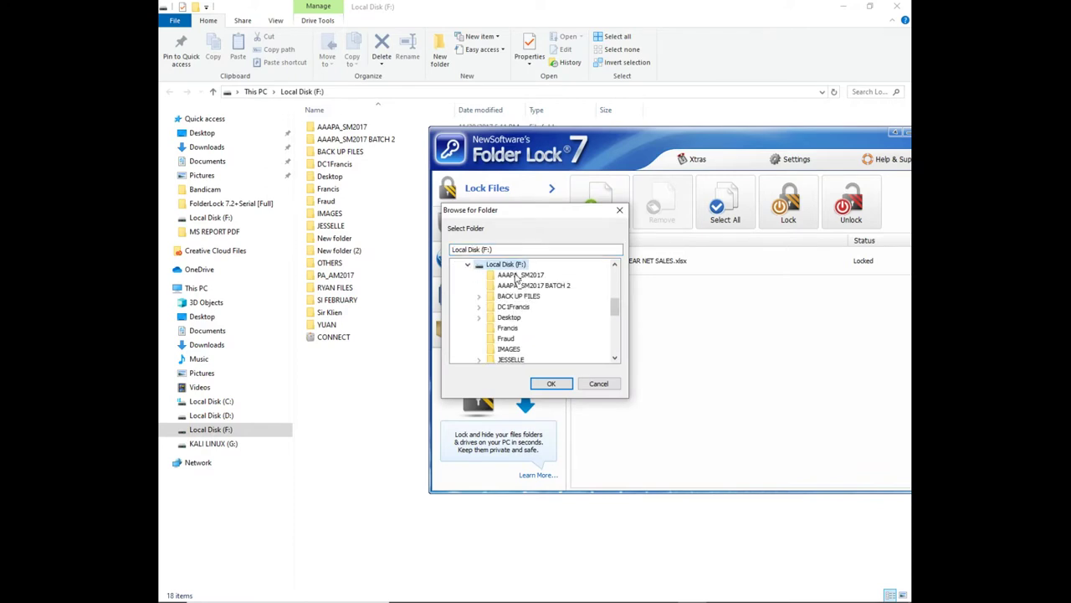
scroll(516, 334, down, 3)
click(514, 319)
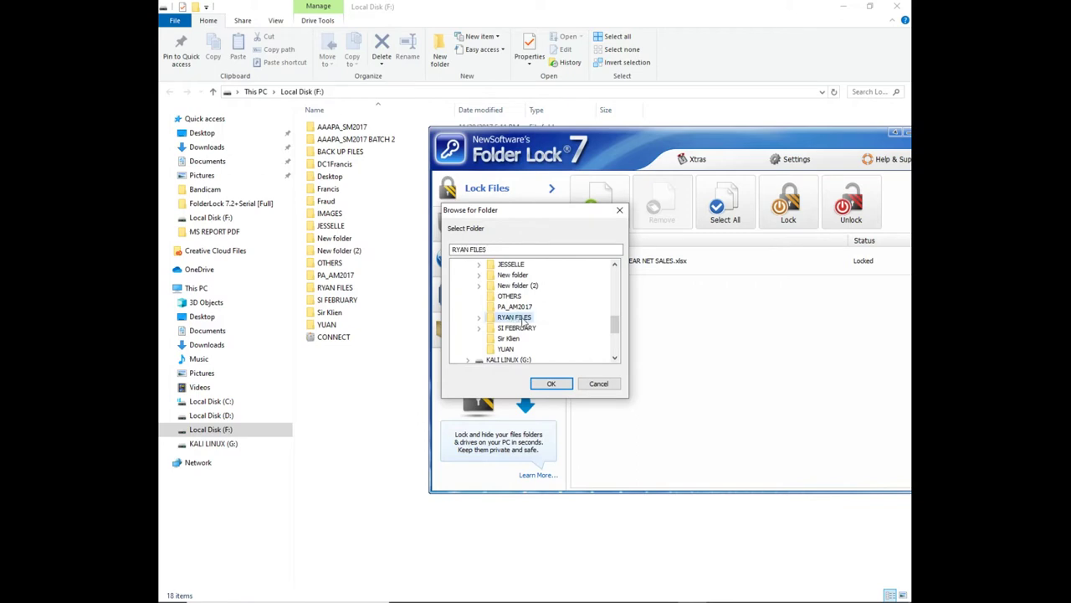
click(559, 383)
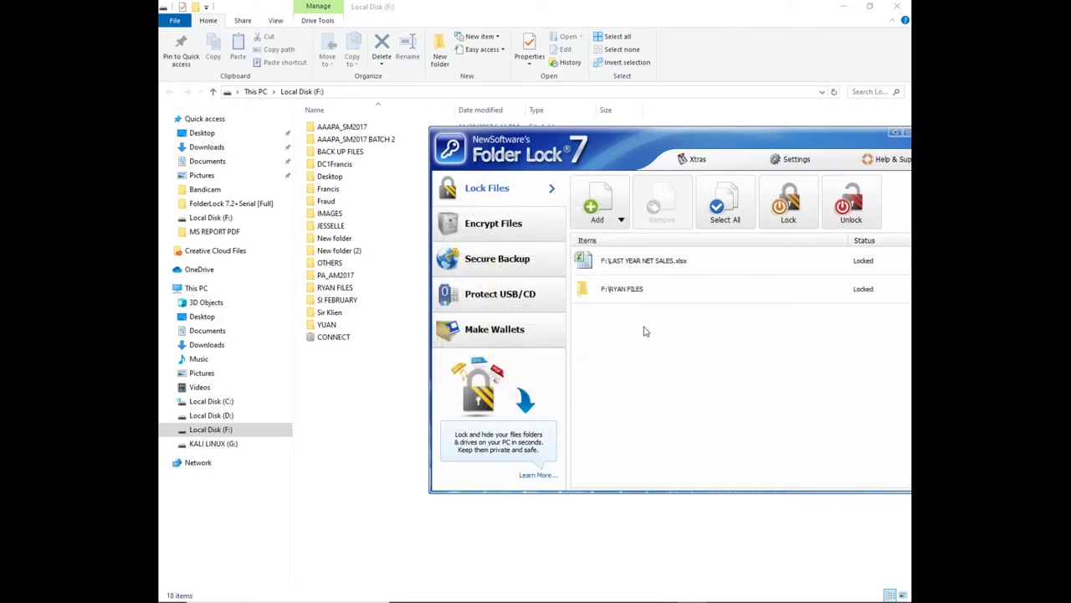
drag(724, 139, 634, 133)
drag(538, 132, 640, 139)
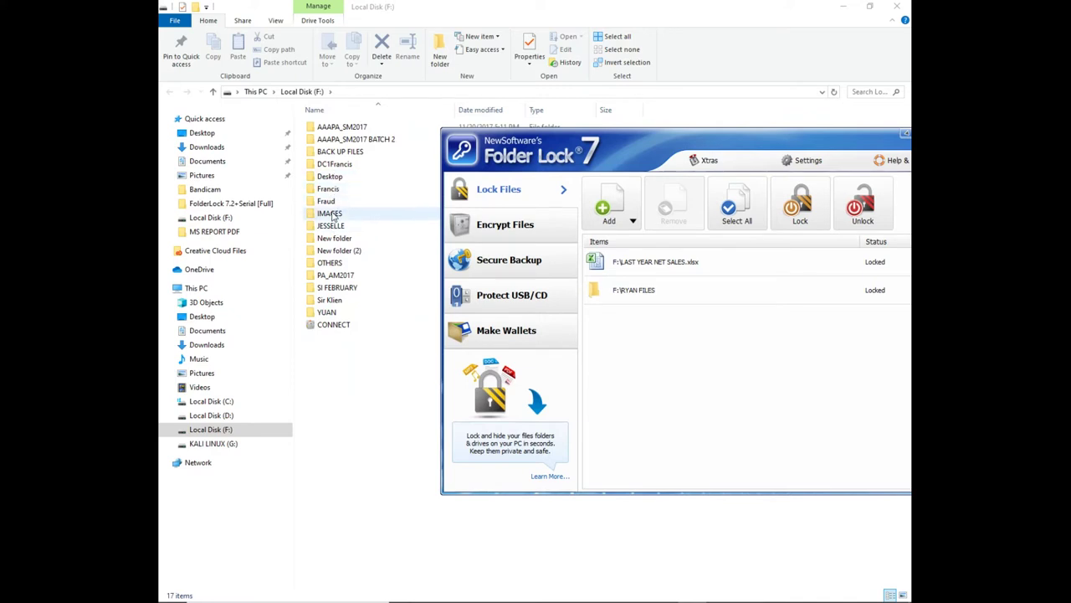
Lock and hide the IMAGES folder on drive F: the same way
click(332, 216)
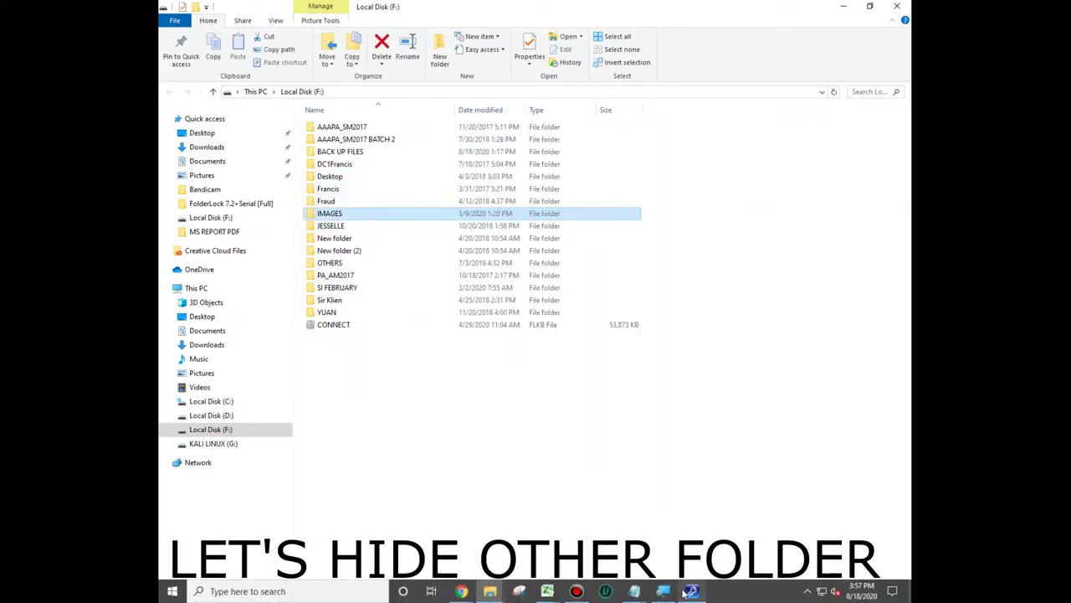
click(688, 591)
click(632, 221)
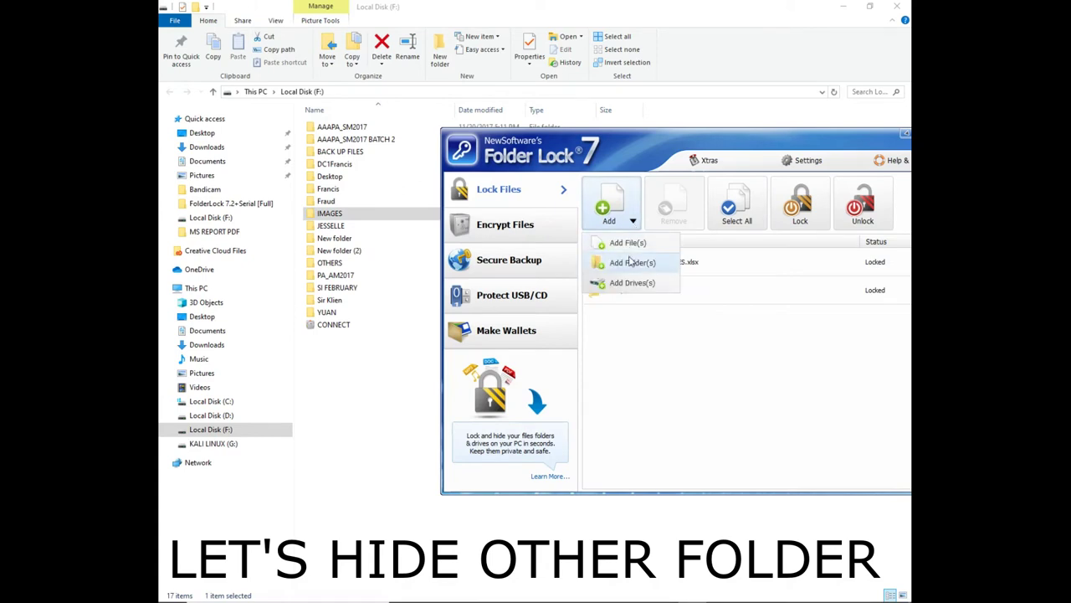
click(632, 263)
scroll(520, 358, down, 2)
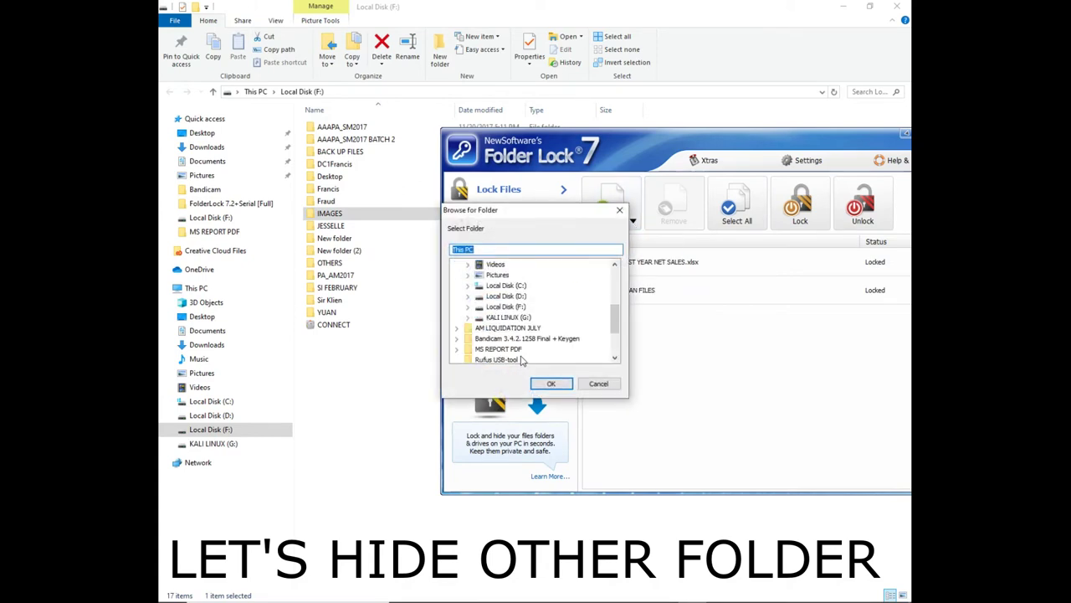
double_click(506, 306)
click(513, 306)
scroll(517, 337, down, 1)
click(509, 316)
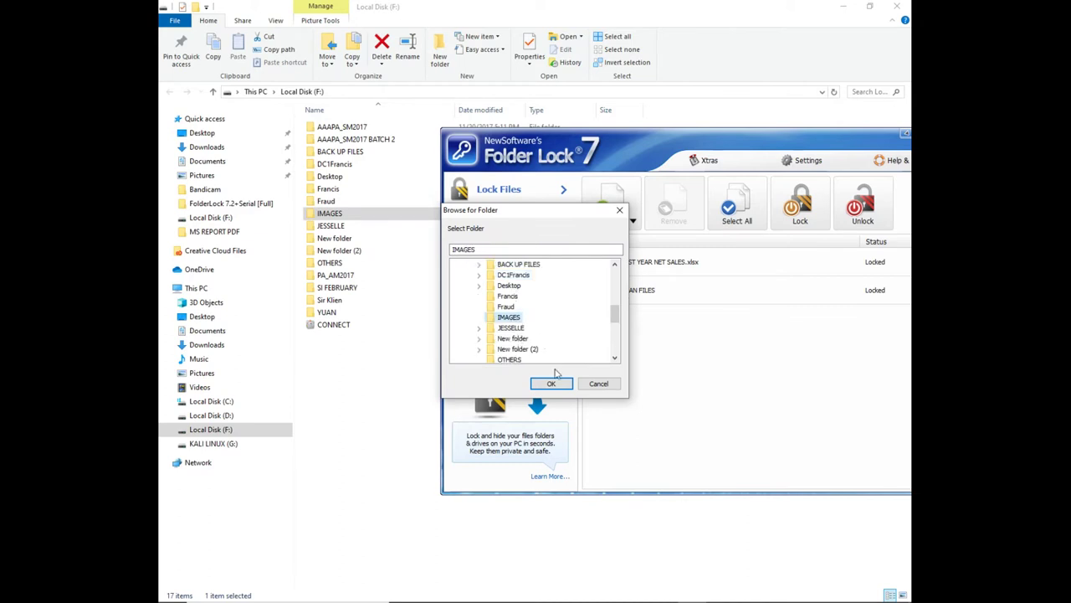
click(550, 384)
drag(624, 171, 548, 171)
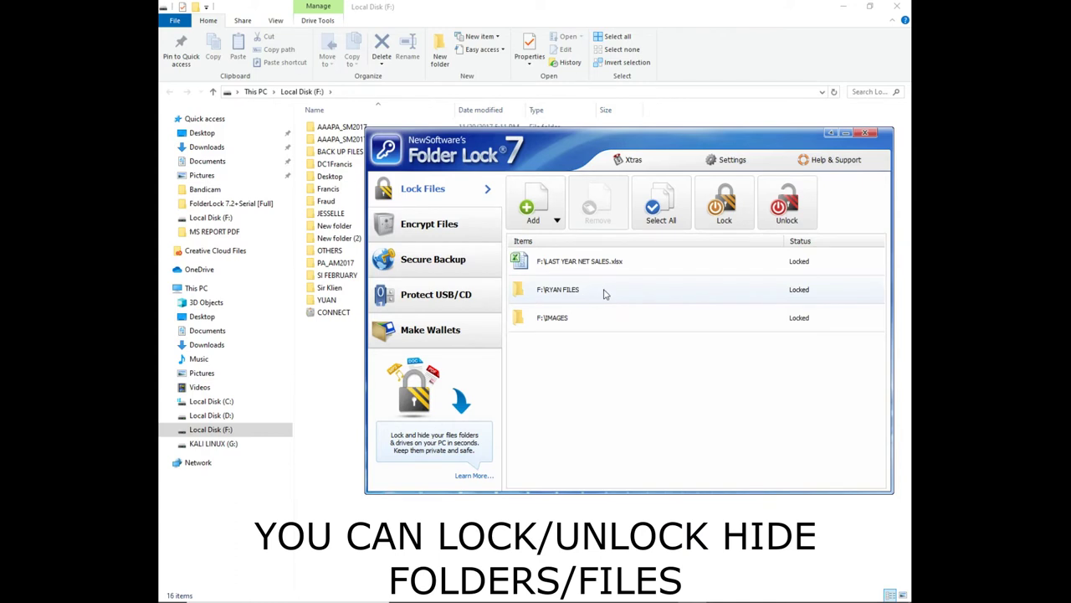
Unlock LAST YEAR NET SALES.xlsx and the RYAN FILES folder from their right-click menus
click(633, 266)
right_click(729, 263)
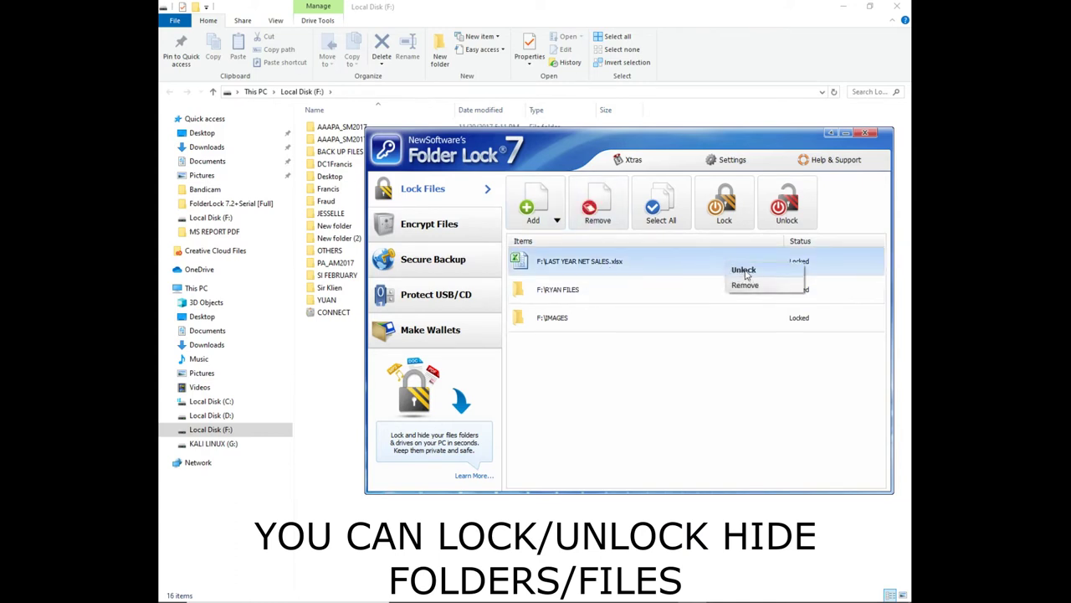
click(744, 270)
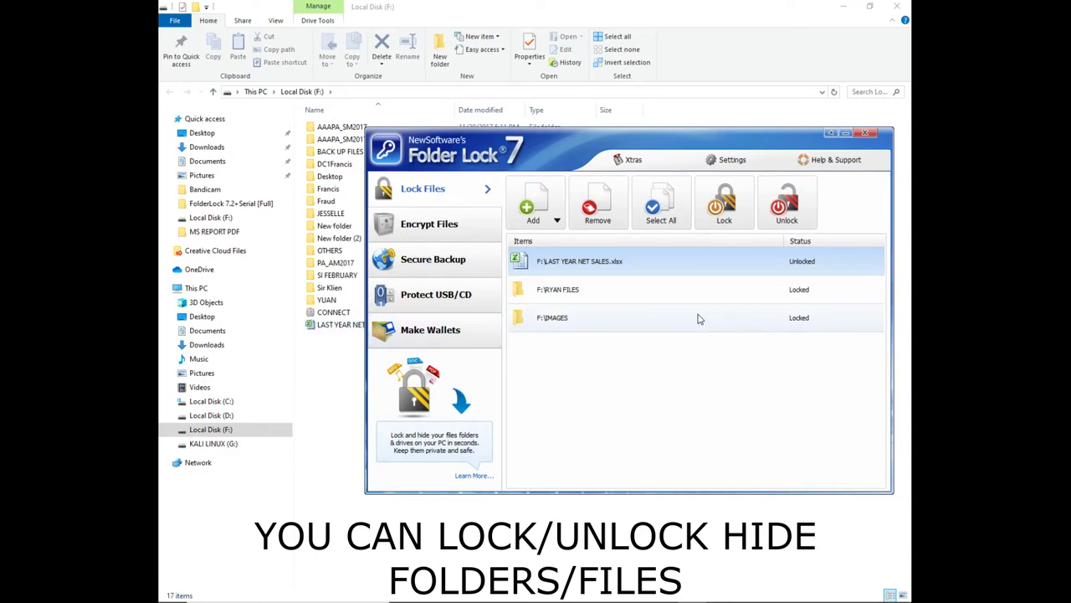
right_click(579, 290)
click(590, 299)
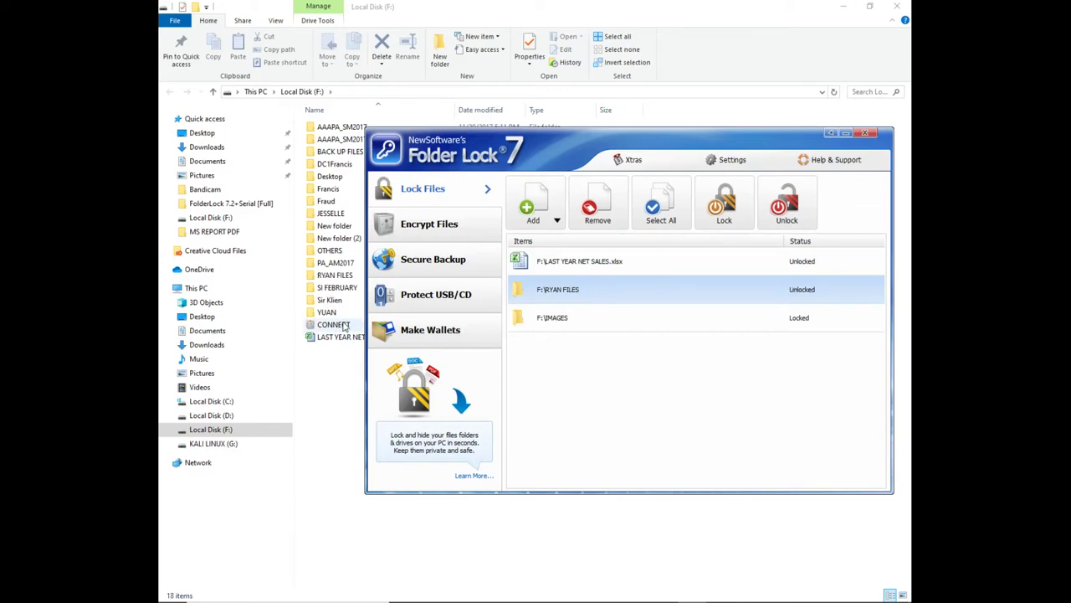
Open RYAN FILES on drive F: to confirm it is accessible again
click(341, 276)
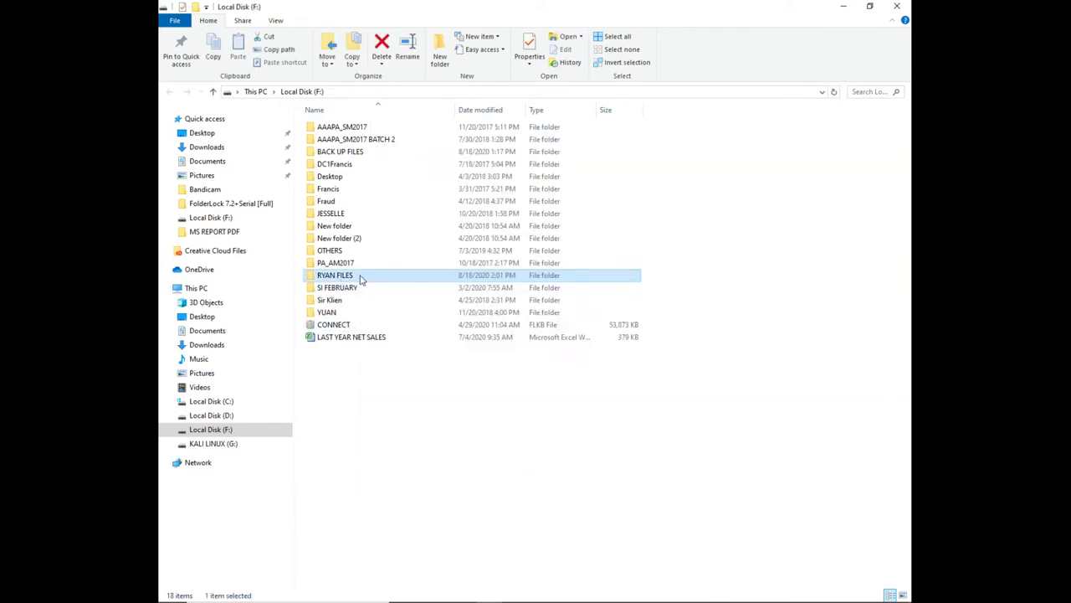
double_click(360, 279)
click(169, 92)
click(672, 594)
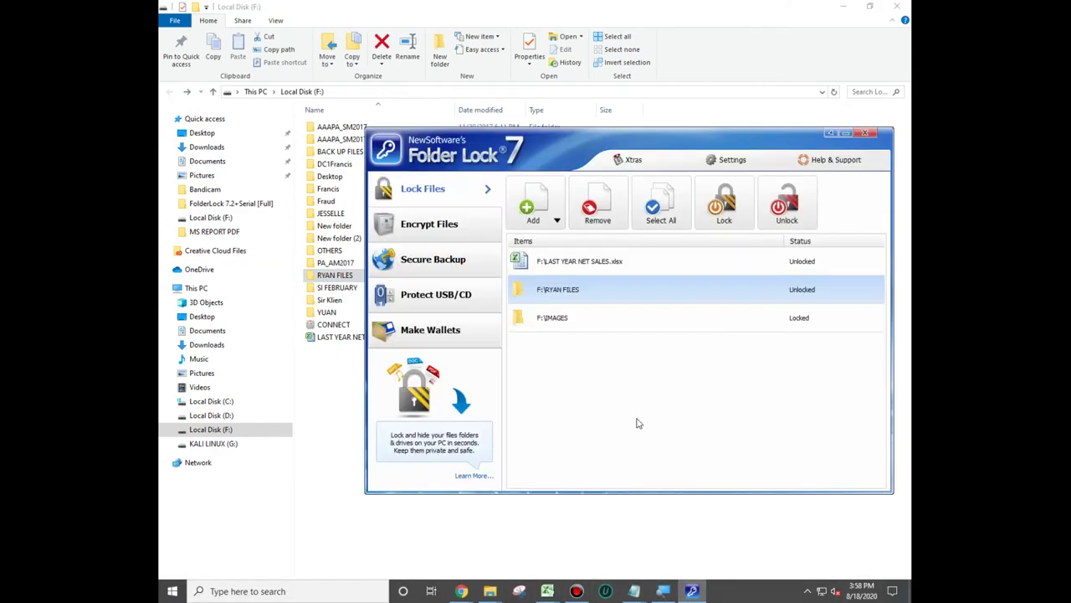
Lock the whole Local Disk (F:) drive and confirm Explorer denies access to it
click(557, 223)
click(562, 285)
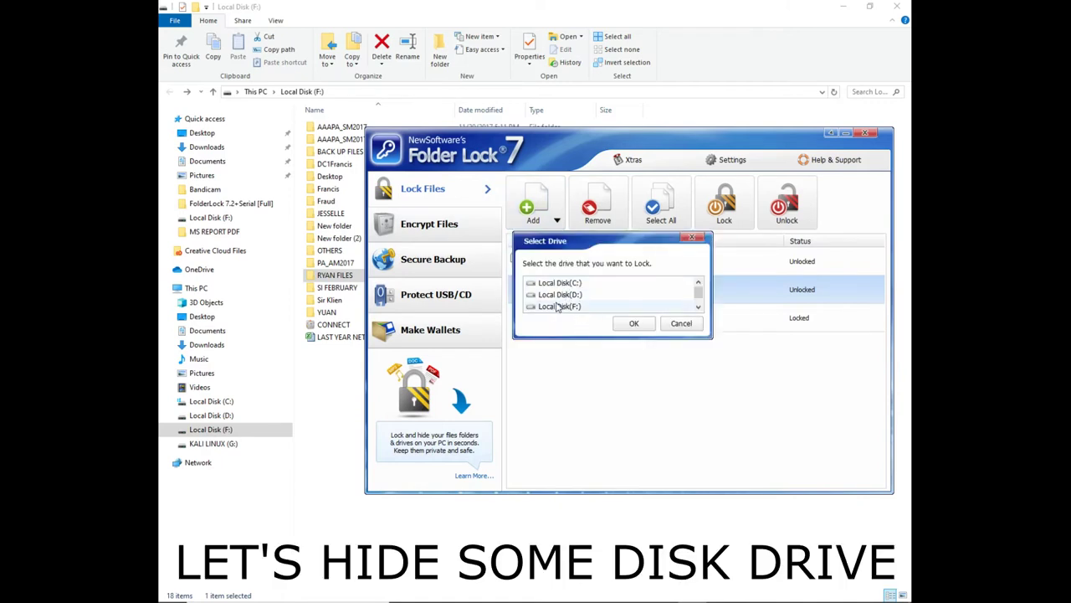
click(565, 307)
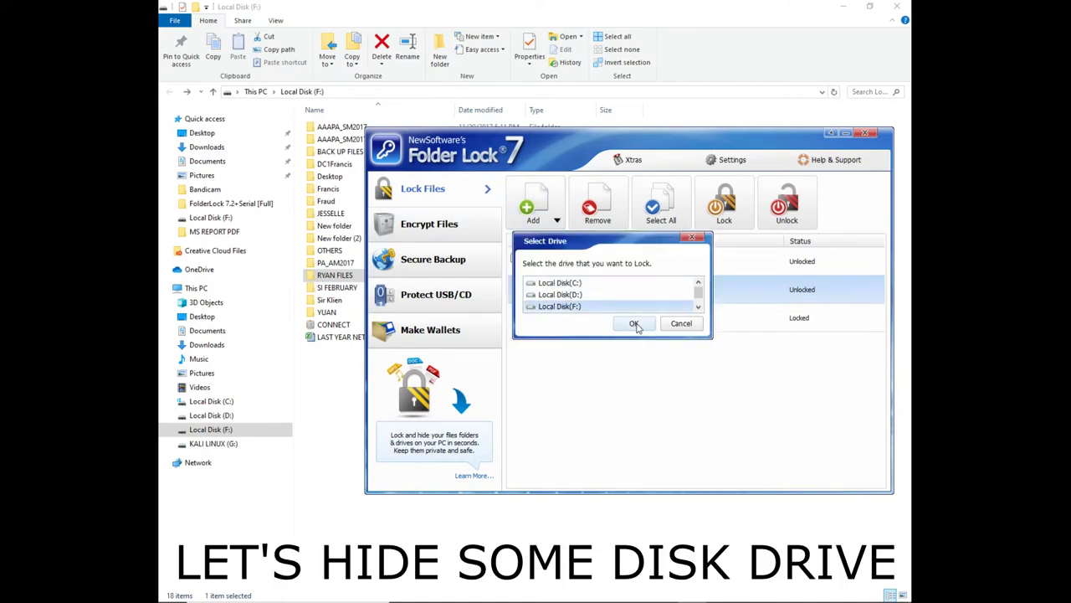
click(635, 325)
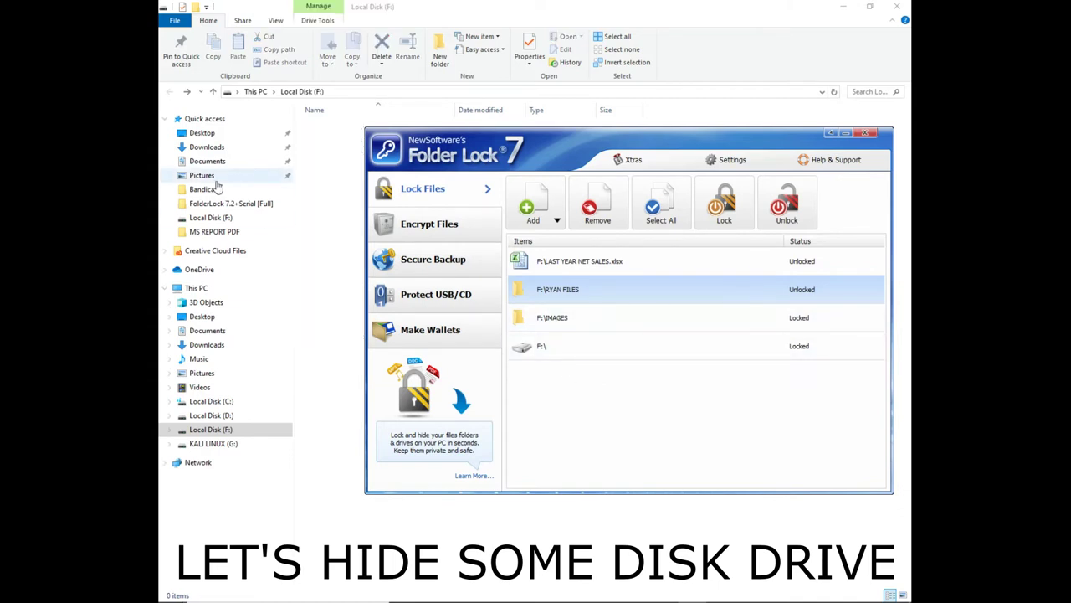
click(214, 288)
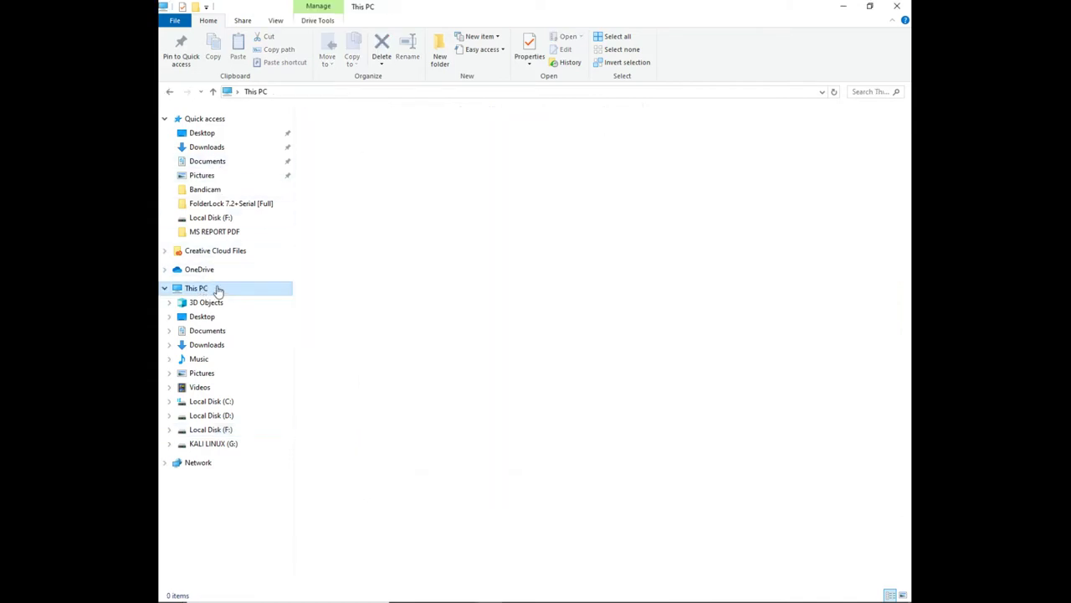
double_click(656, 227)
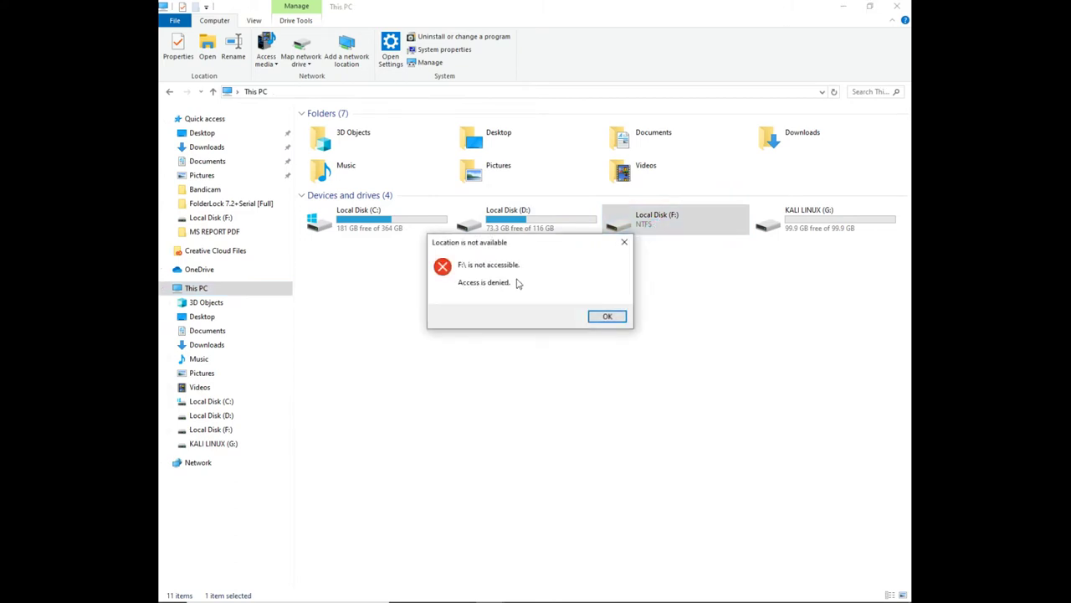
click(624, 242)
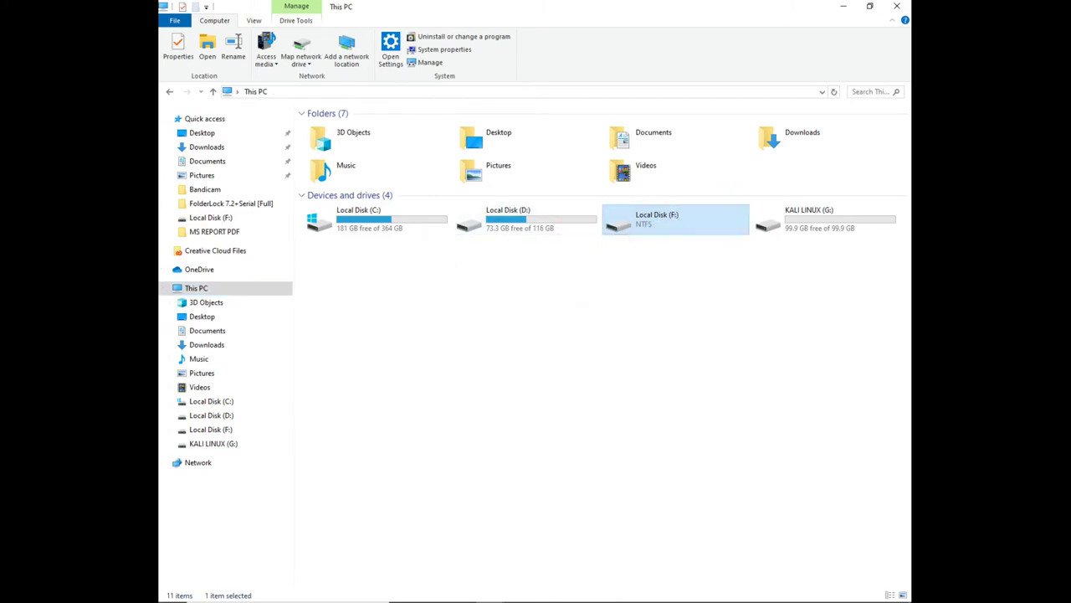
Unlock the F: drive and refresh This PC so it reappears
click(693, 594)
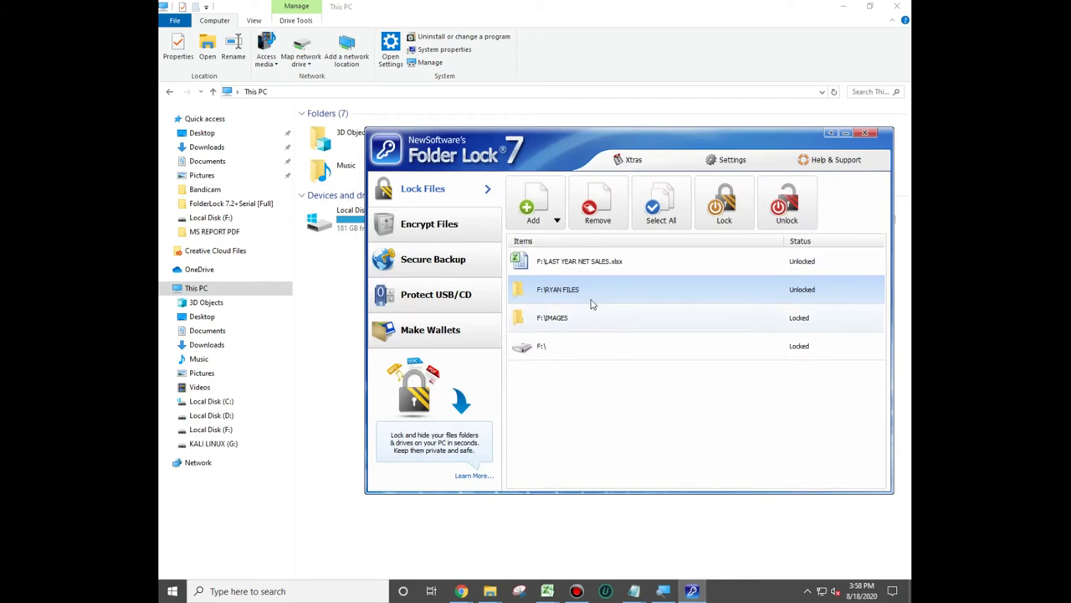
right_click(552, 344)
click(562, 352)
drag(543, 149, 615, 266)
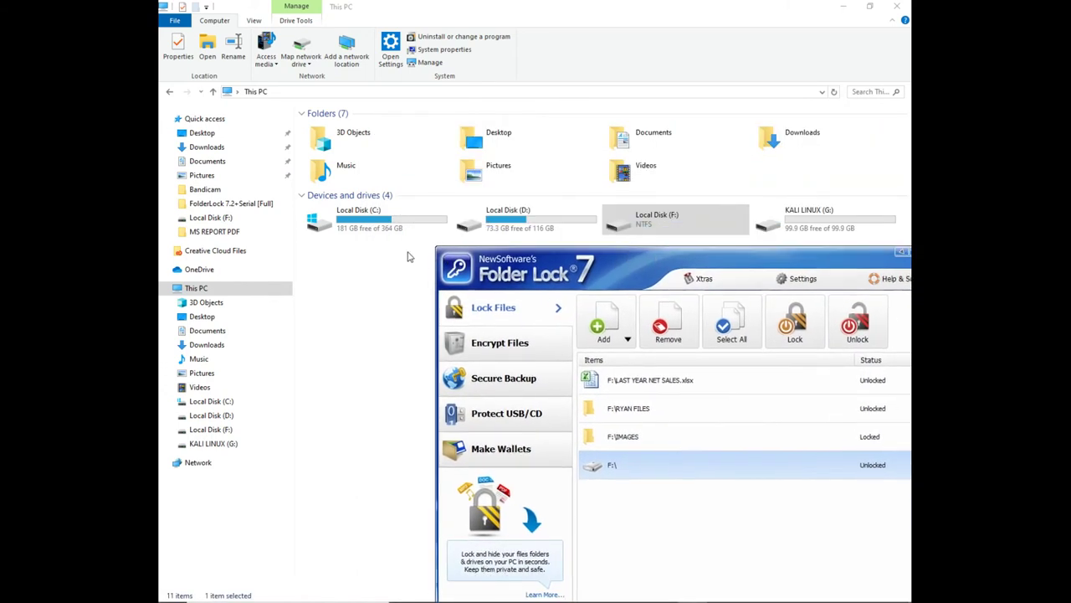
right_click(409, 257)
click(442, 300)
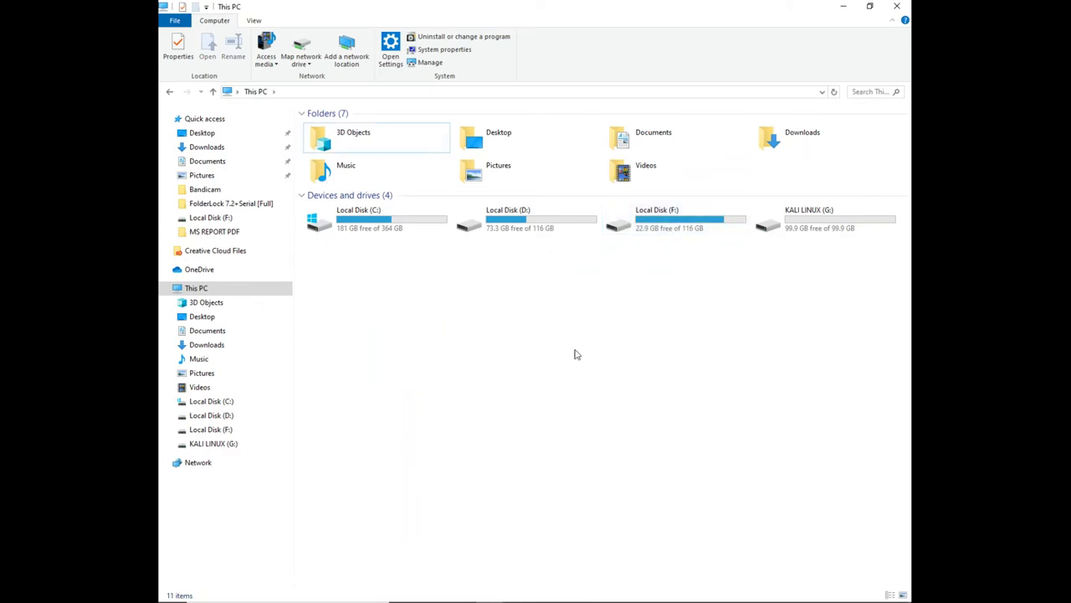
click(692, 590)
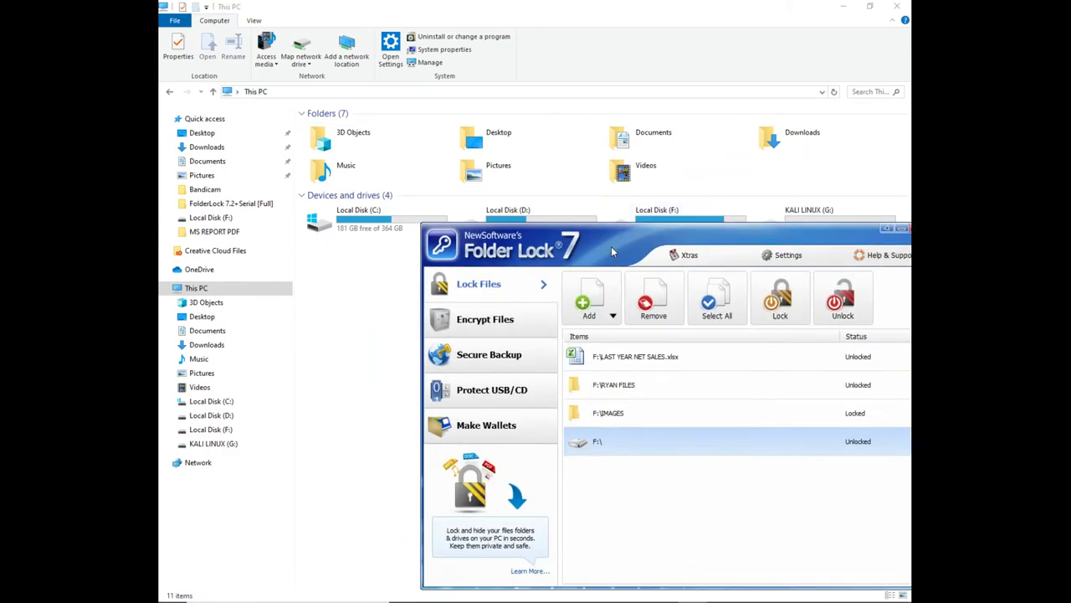
drag(617, 261, 571, 198)
Remove F:\ from the protected list and go to the Encrypt Files section
click(572, 261)
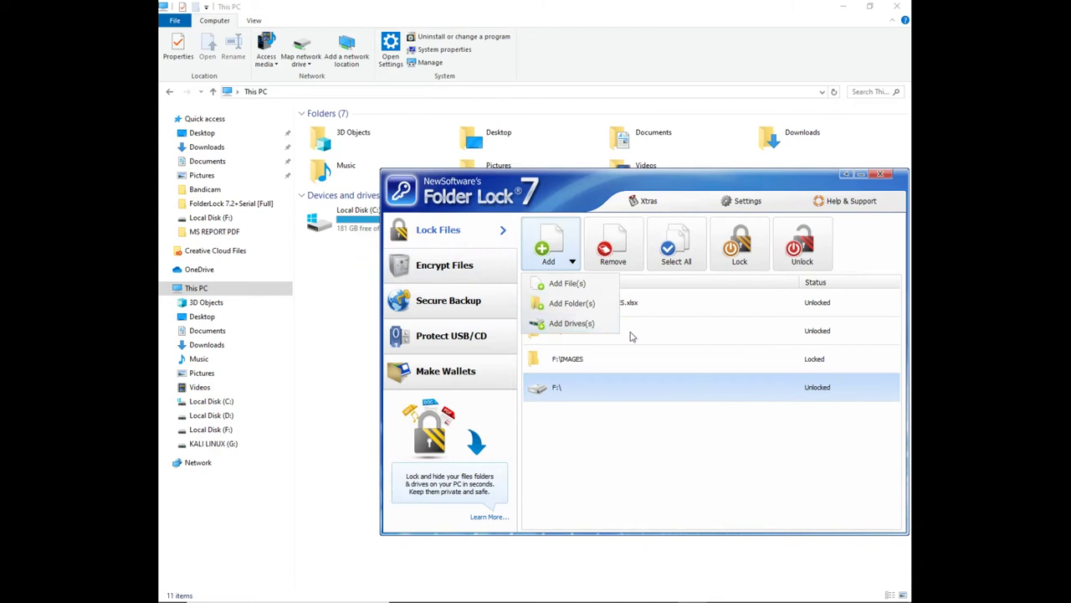
click(615, 386)
right_click(593, 386)
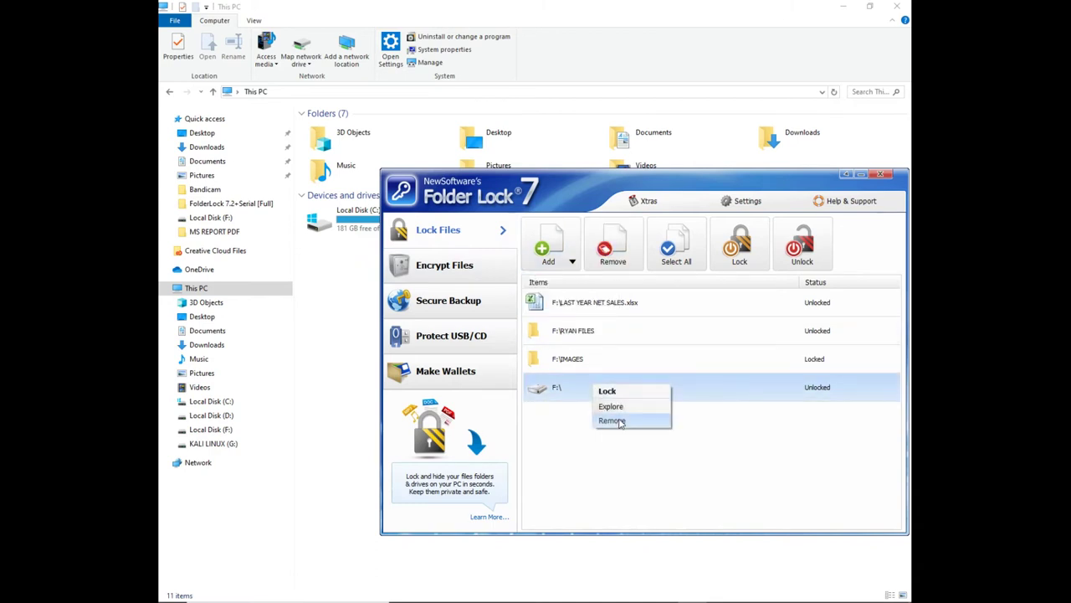
click(620, 421)
click(473, 271)
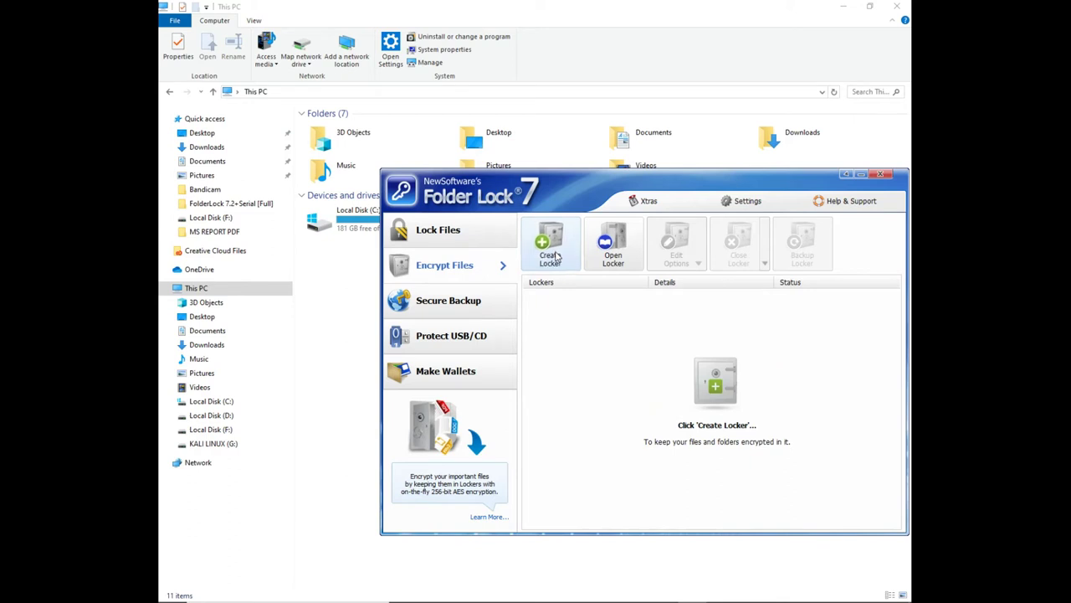
Start a new locker named RTechHub New and set its password
click(556, 256)
double_click(558, 408)
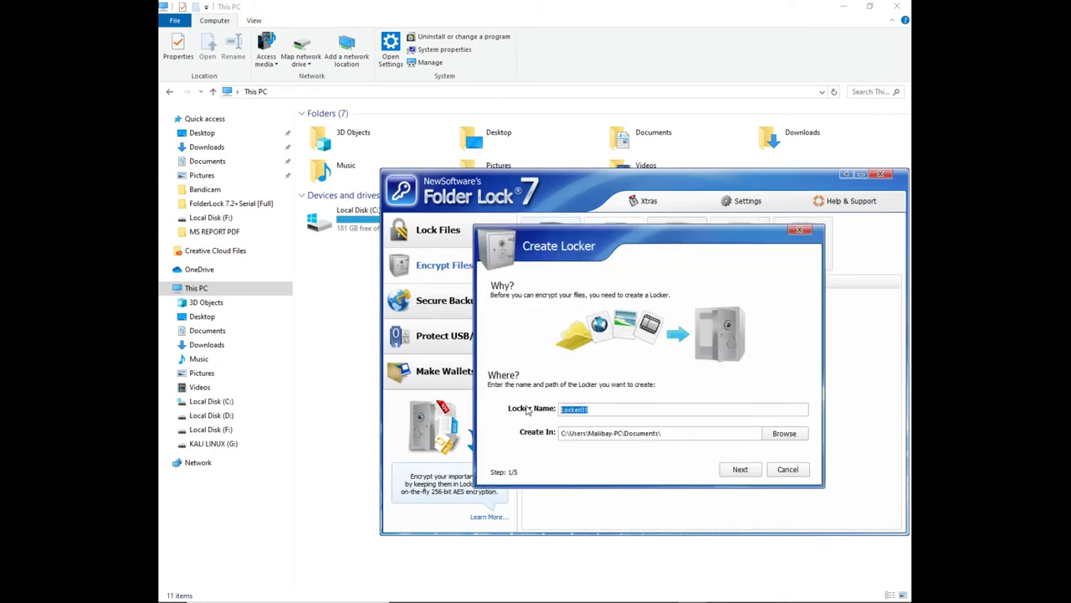
text(RTechHub)
click(740, 469)
click(716, 392)
click(740, 469)
text(aaaaaaaaa)
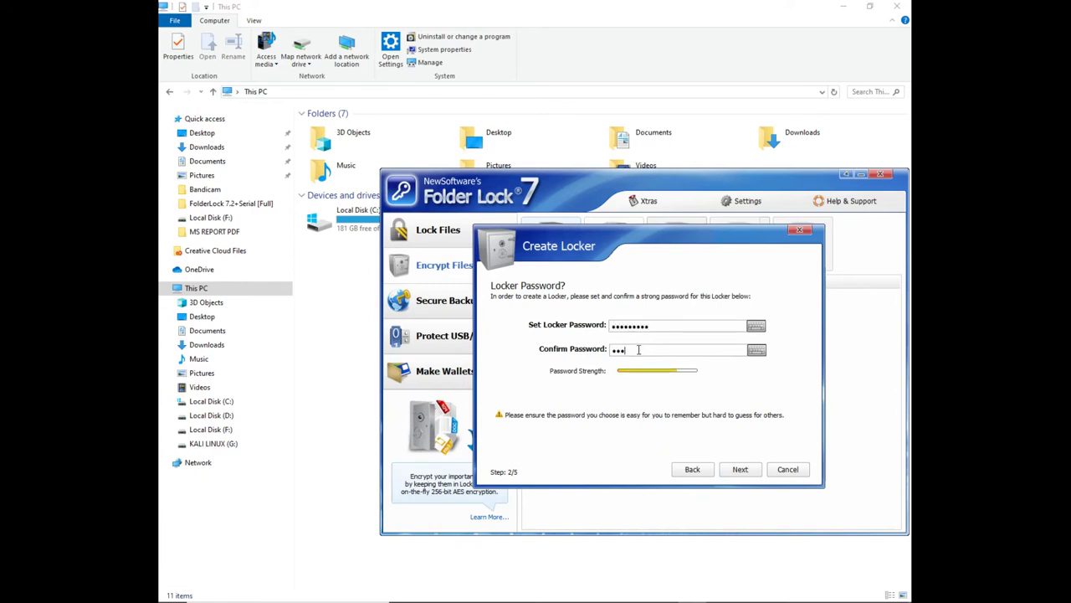
click(739, 470)
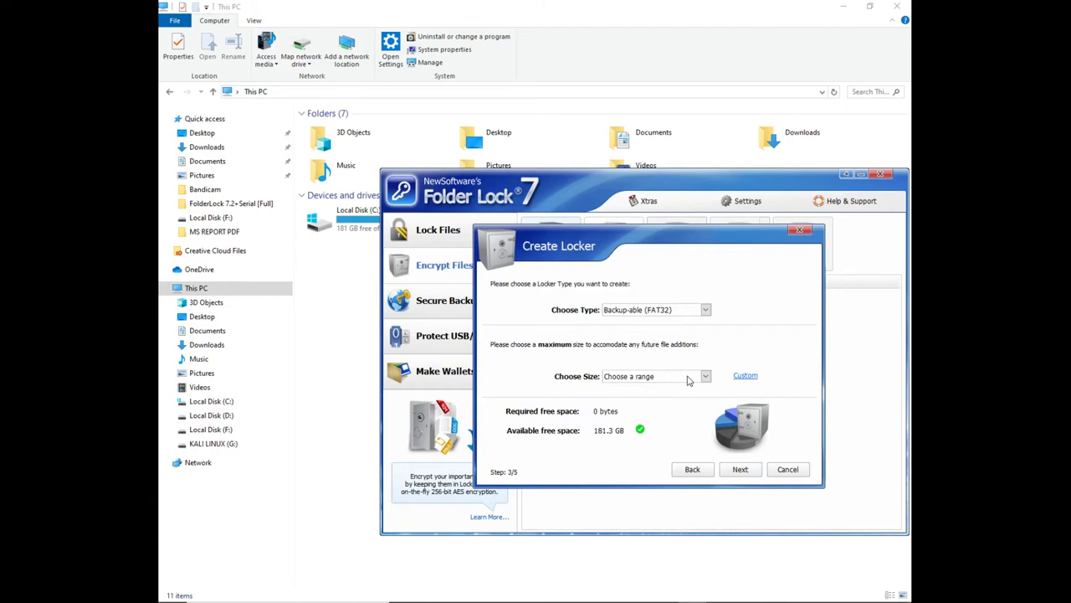
Choose the Upto 300 MB size and create the locker, opening it as drive Z:
click(685, 377)
click(636, 396)
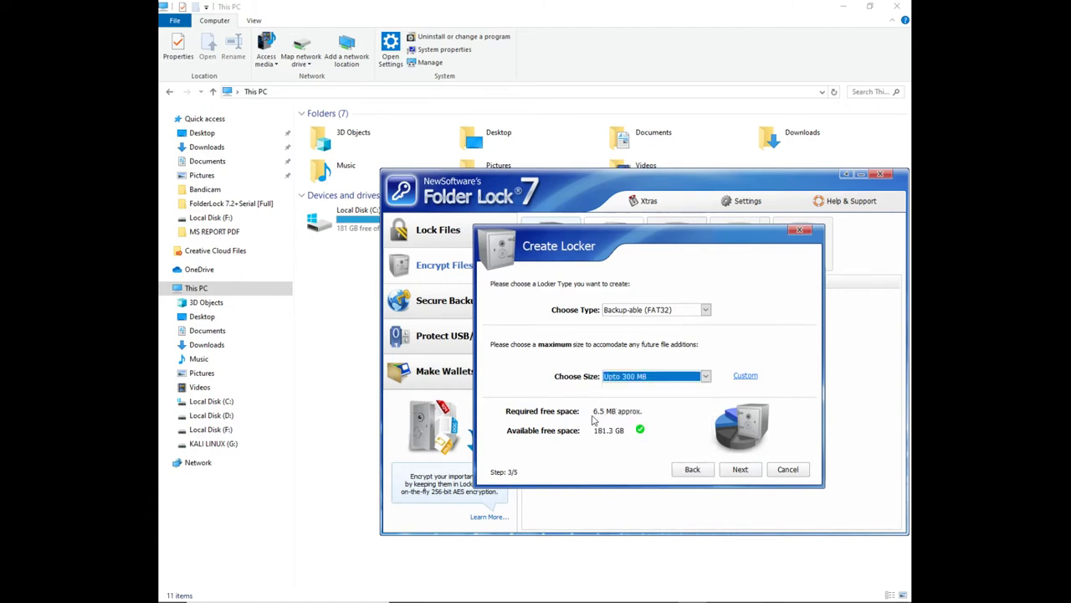
click(739, 471)
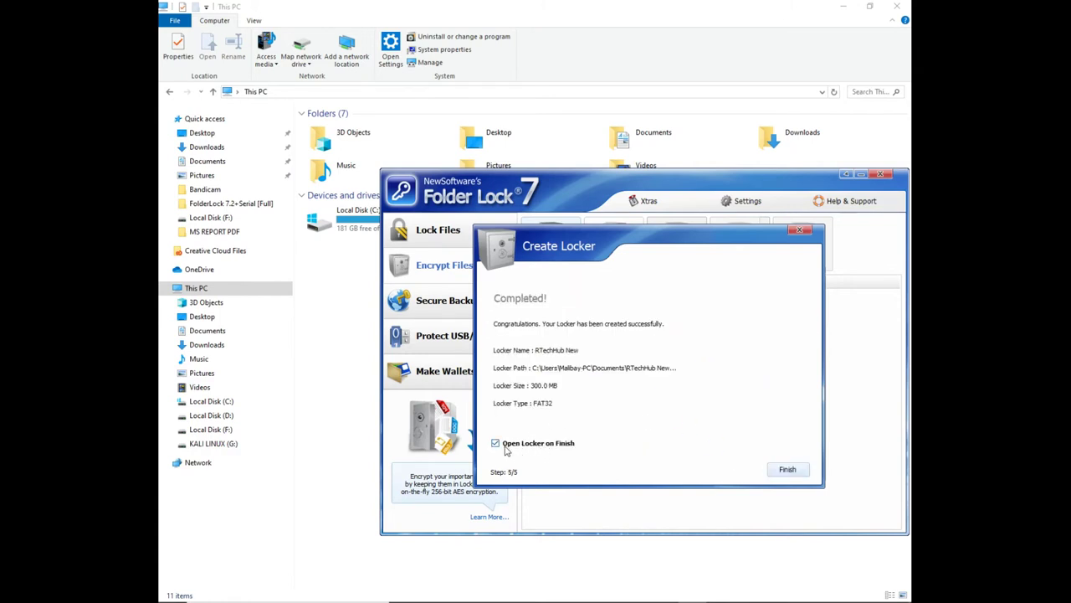
click(787, 470)
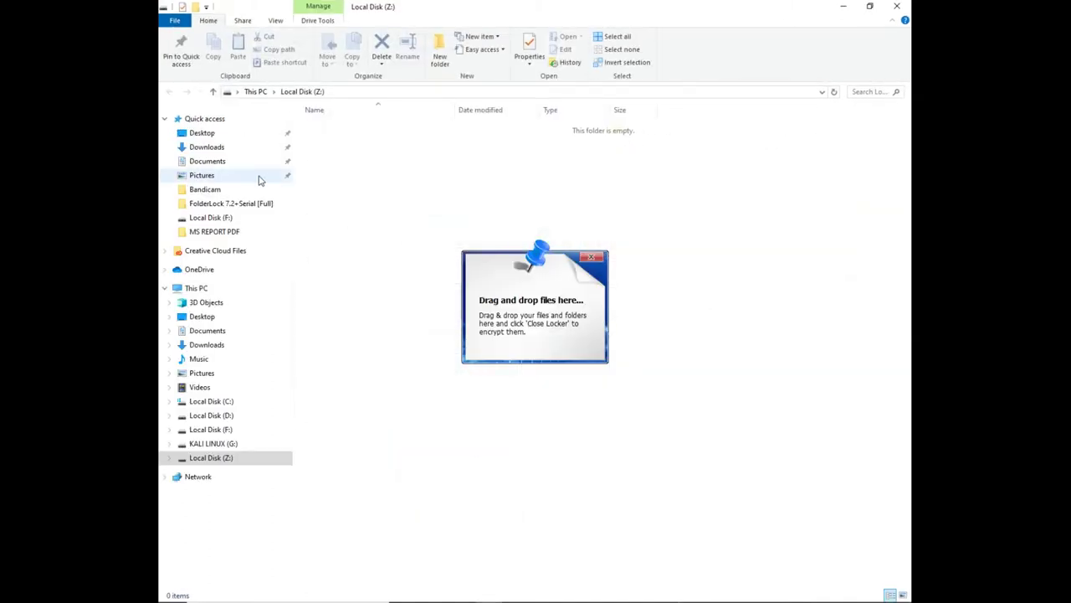
Open the empty locker drive Local Disk (Z:) from This PC
click(200, 288)
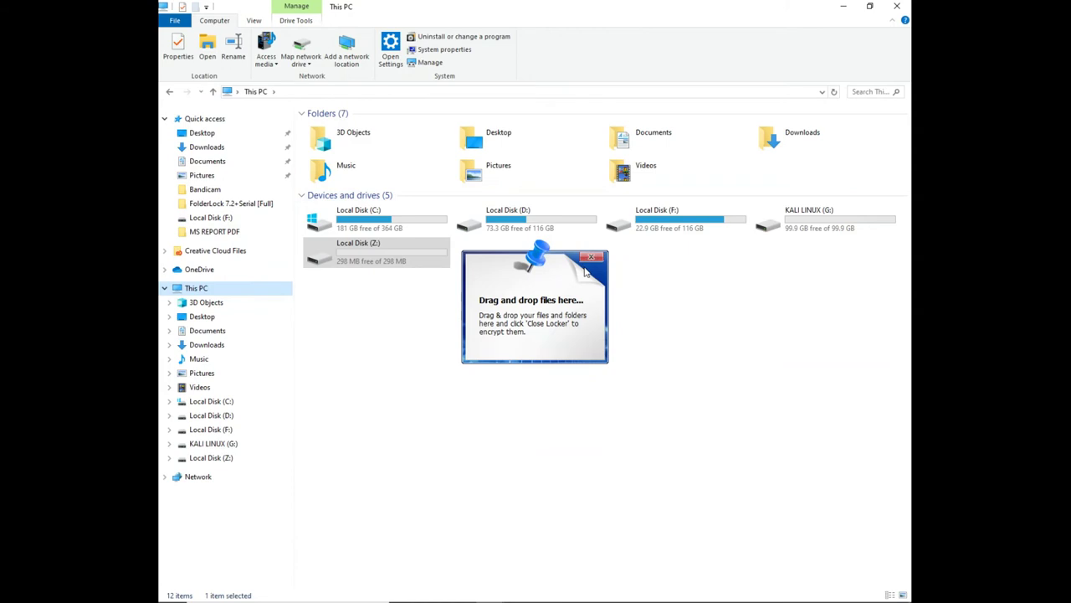
click(590, 257)
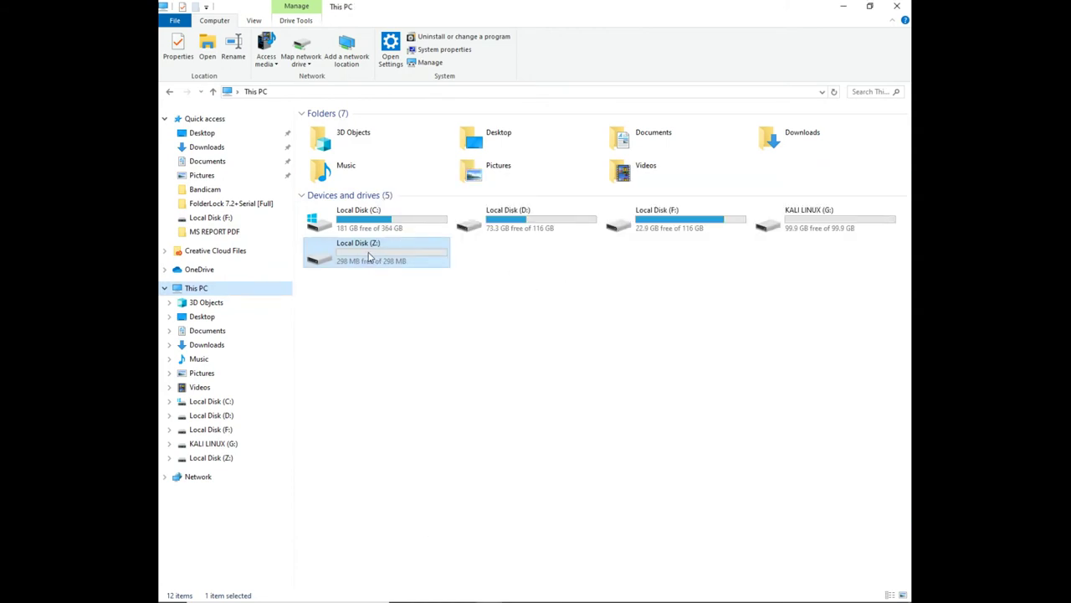
double_click(370, 258)
click(170, 93)
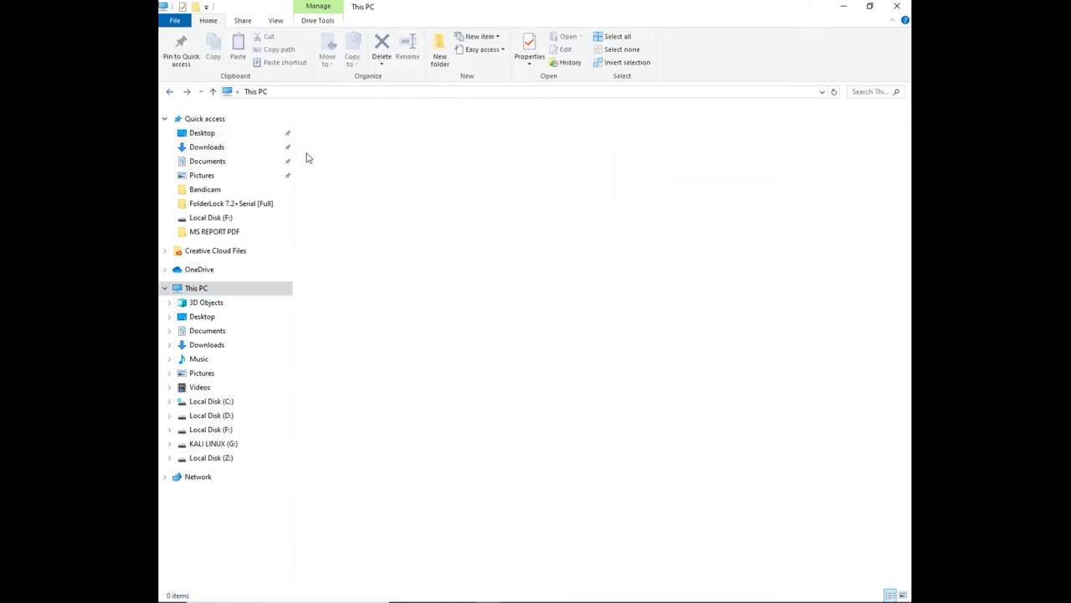
click(692, 590)
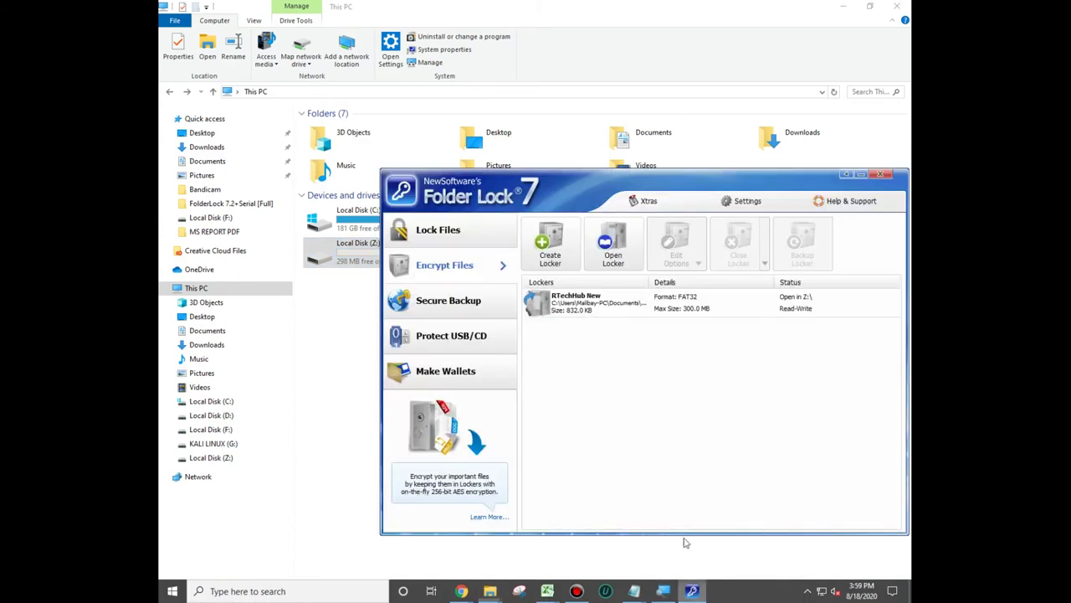
Explore the RTechHub New locker and attempt Edit Options > Change Password
right_click(591, 307)
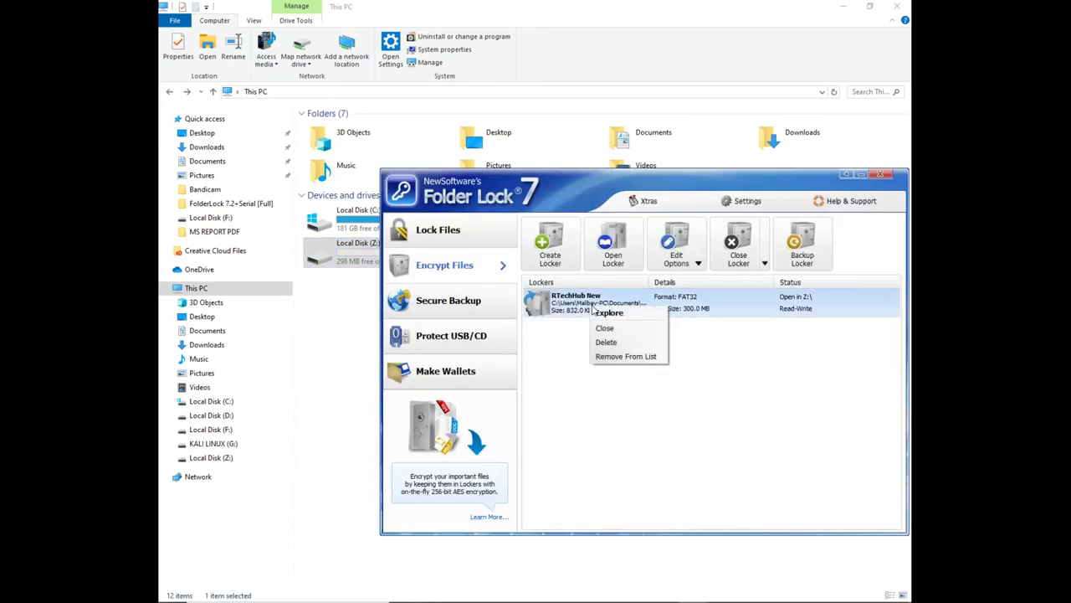
click(646, 314)
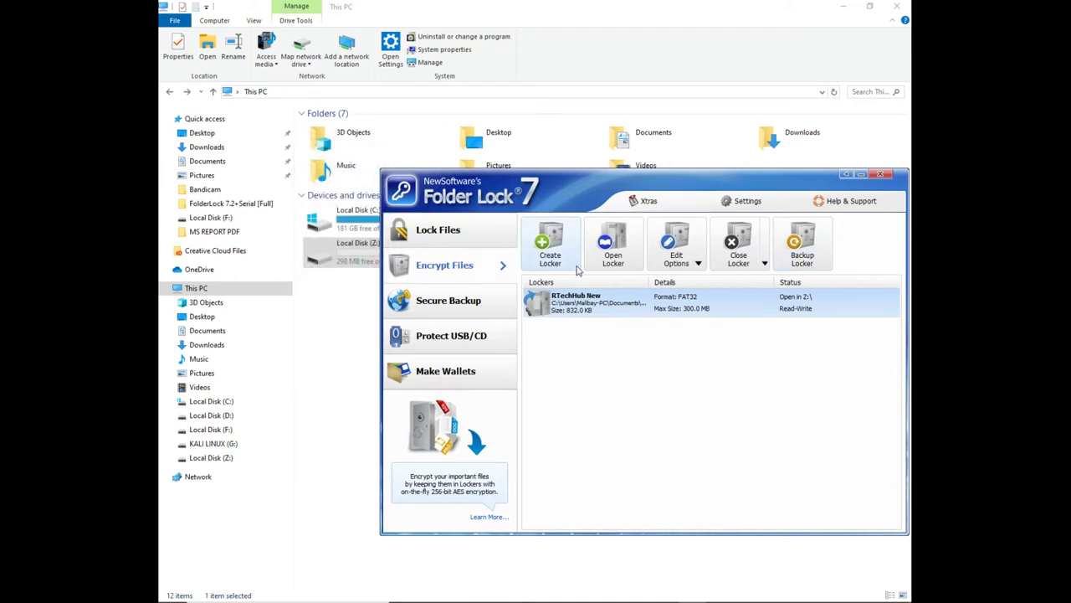
click(688, 266)
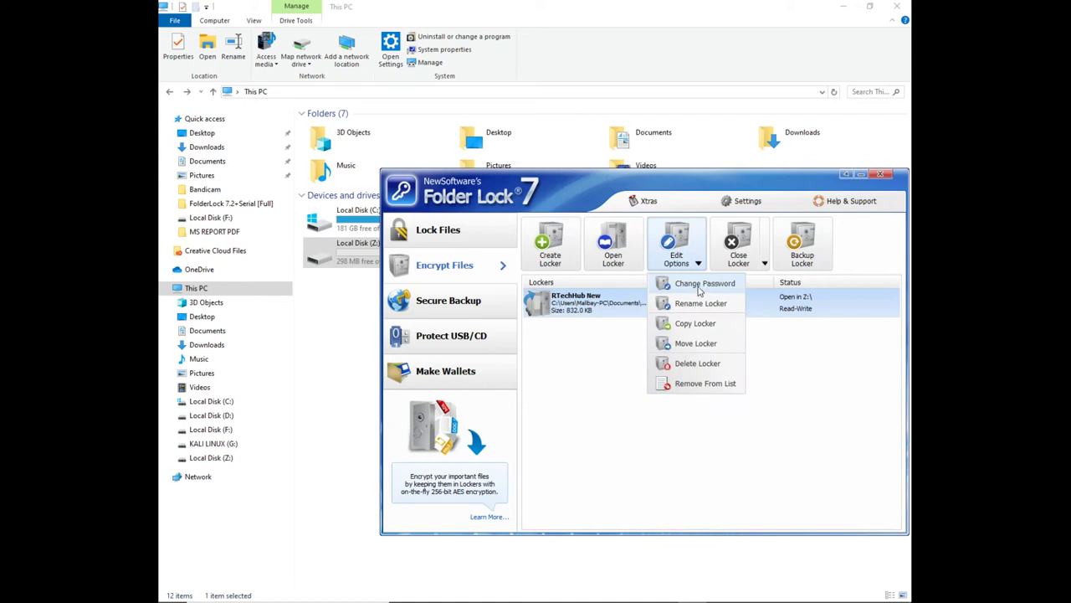
click(697, 284)
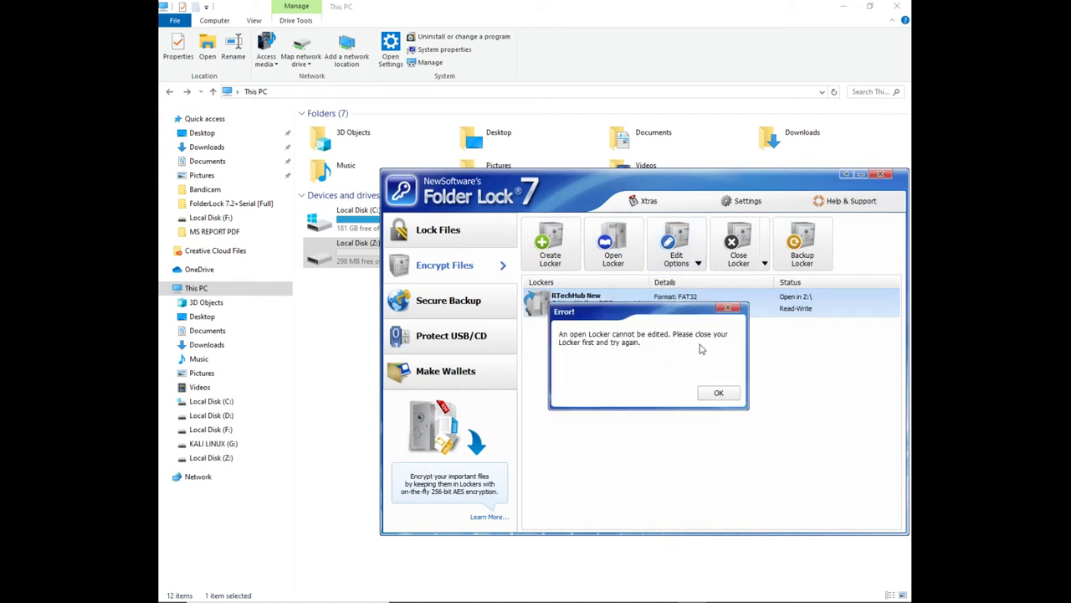
Dismiss the error and close the open RTechHub New locker, confirming Yes
click(720, 395)
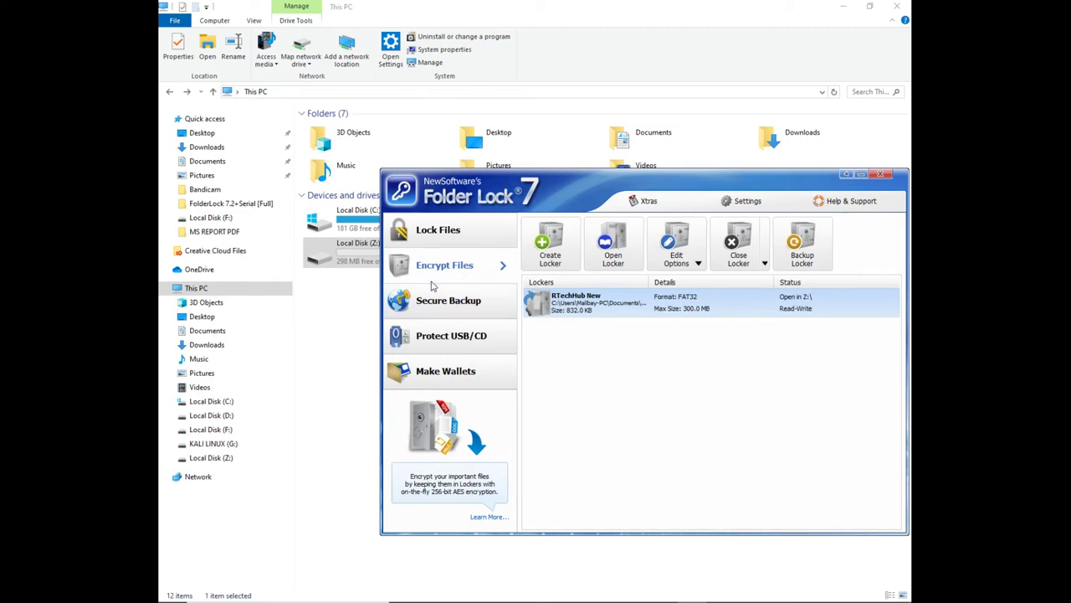
right_click(593, 311)
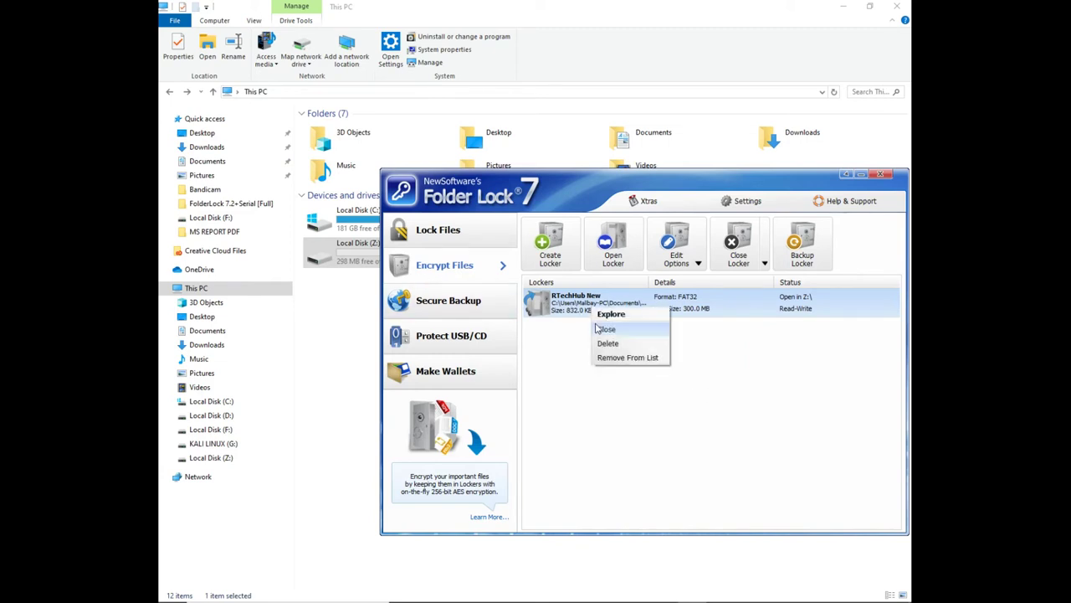
click(604, 329)
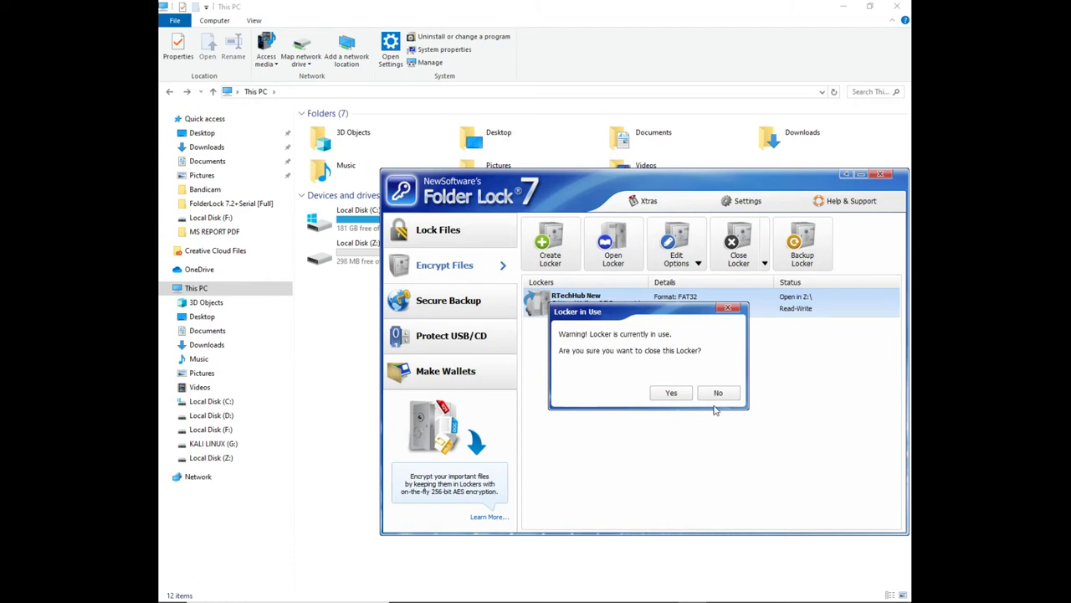
click(674, 393)
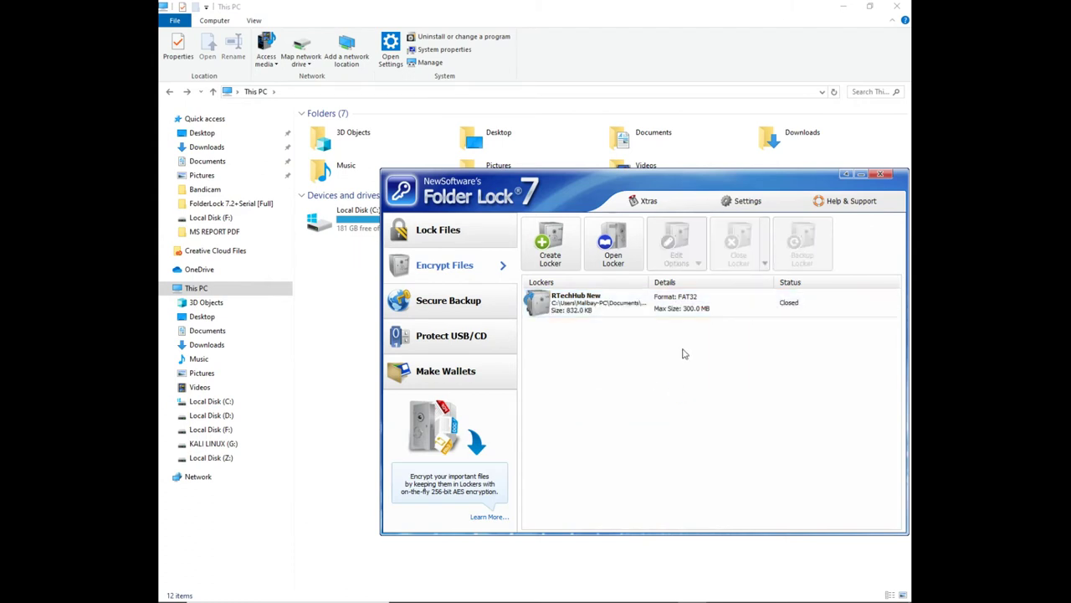
Reopen RTechHub New with its password, then close it again
drag(606, 184, 604, 289)
click(574, 403)
right_click(574, 405)
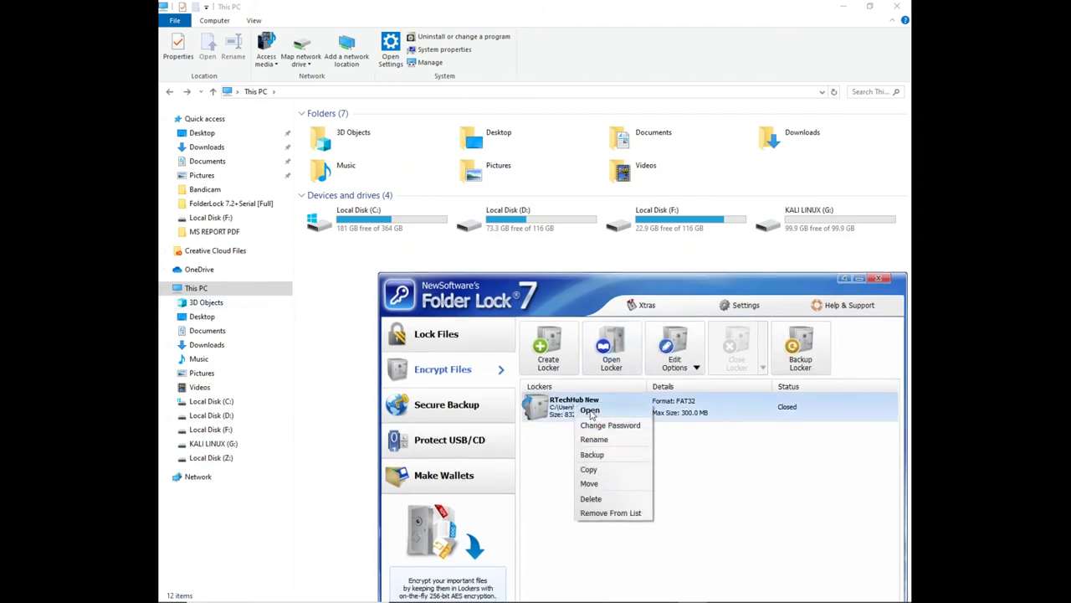
click(590, 413)
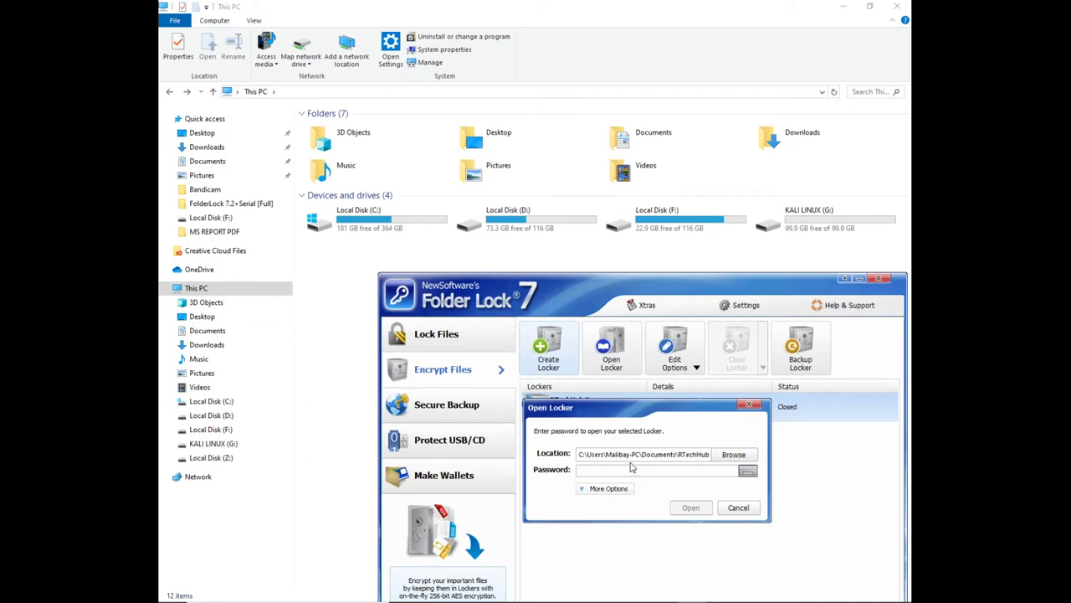
text(1)
click(691, 509)
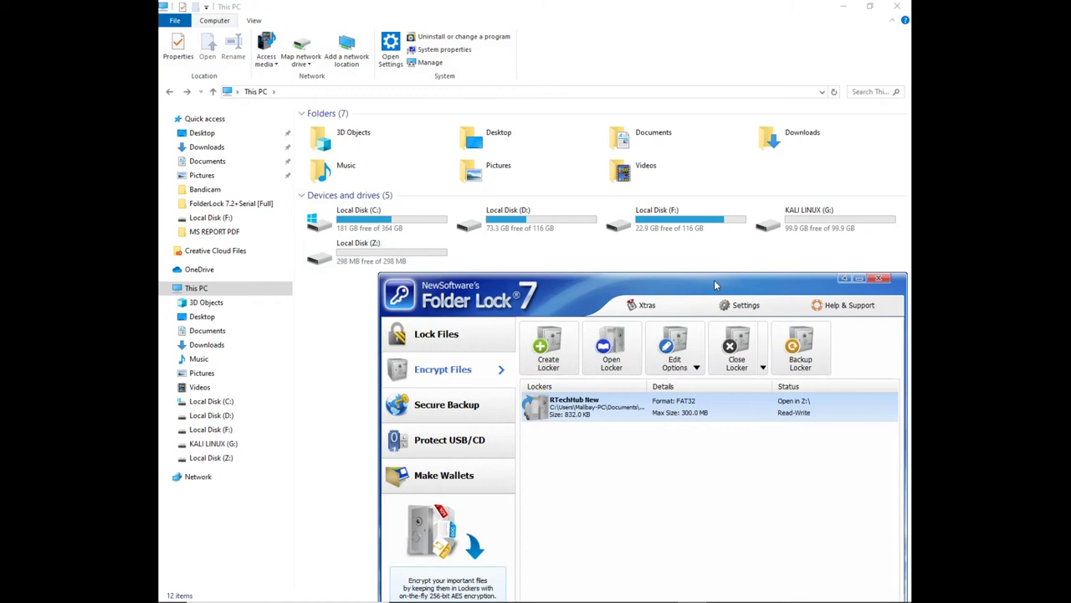
drag(714, 280, 691, 273)
right_click(624, 402)
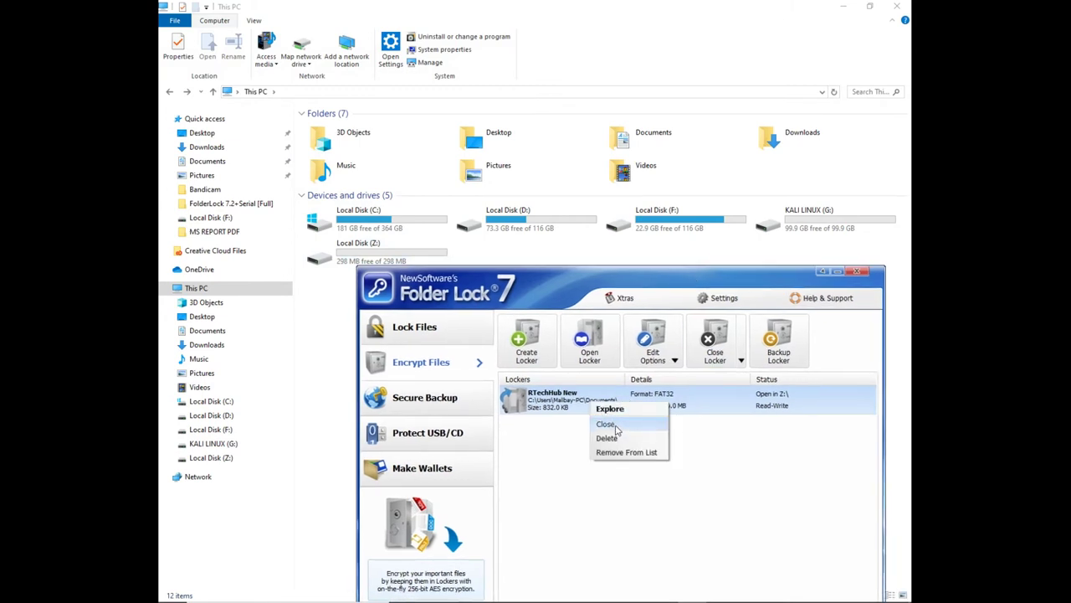
click(622, 424)
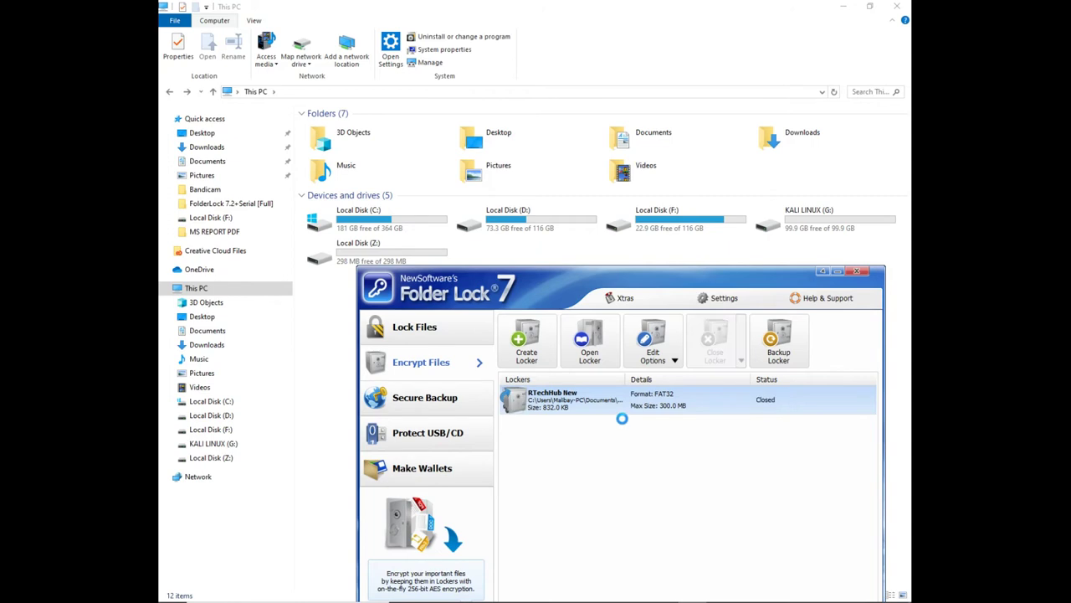
Delete the RTechHub New locker, confirming the warning and entering its password
right_click(548, 404)
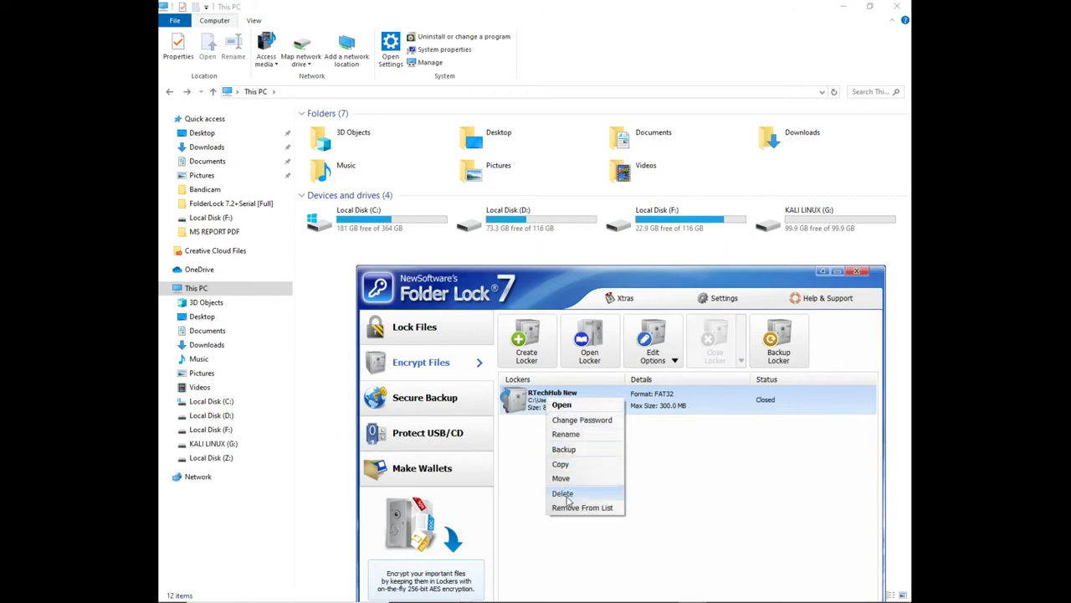
key(Return)
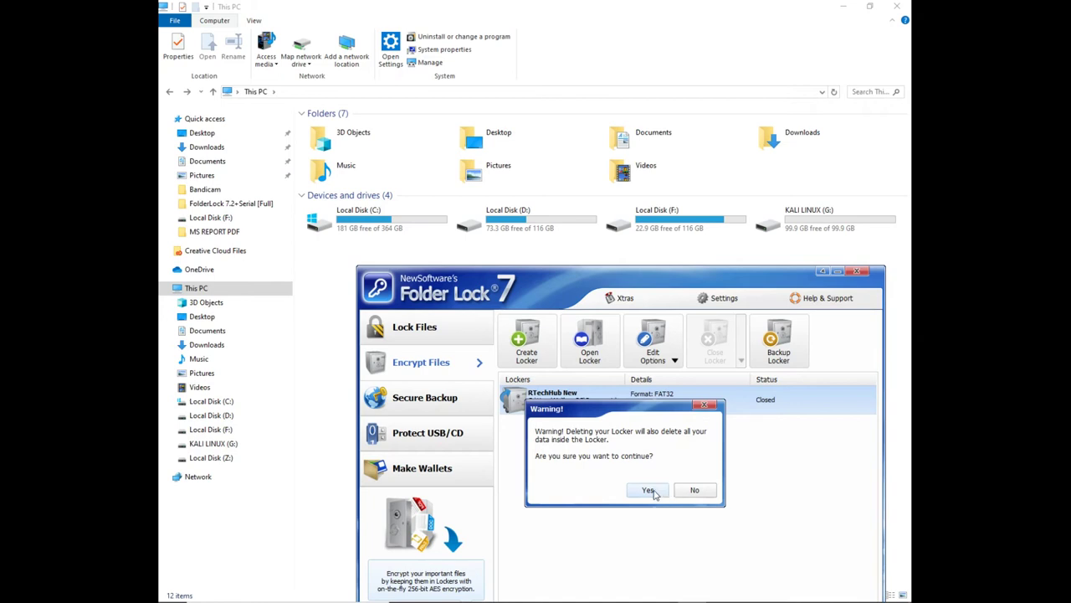
click(648, 490)
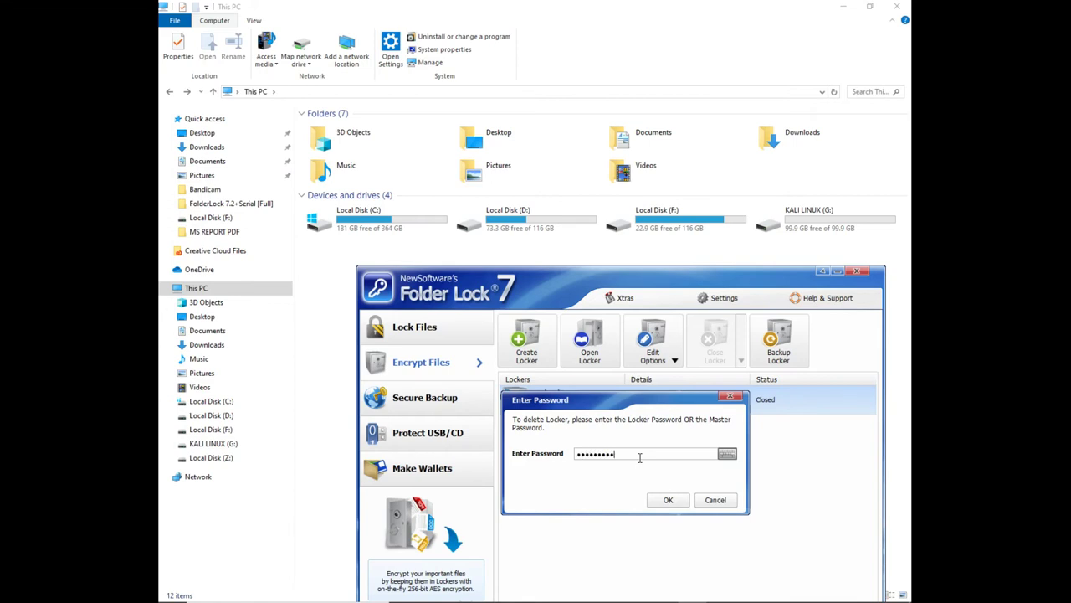
click(667, 500)
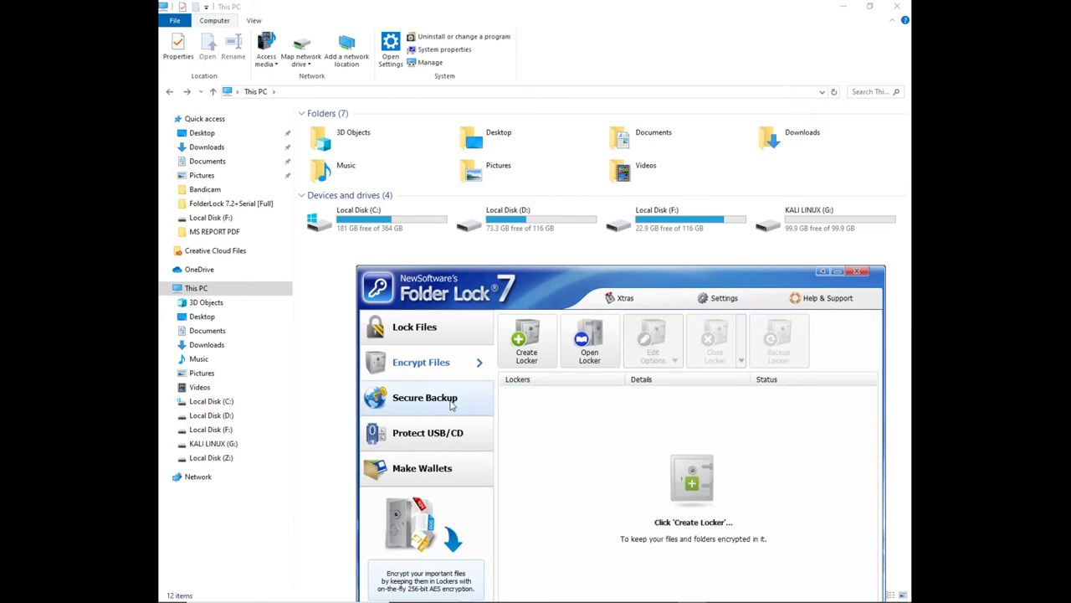
View Secure Backup, then open and close the Protect USB Drive wizard
click(452, 403)
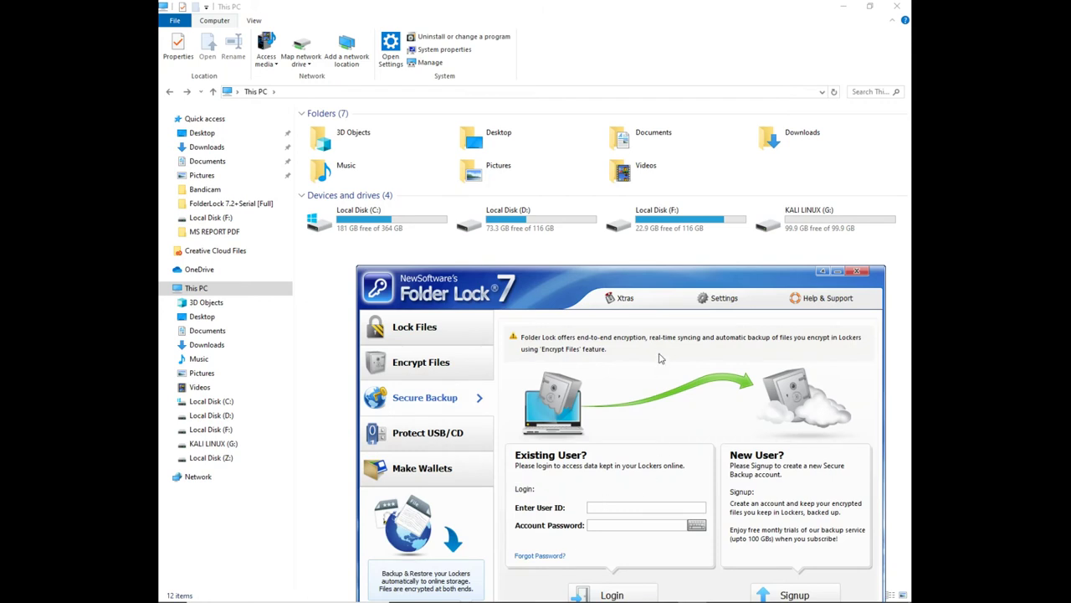
drag(639, 282, 656, 163)
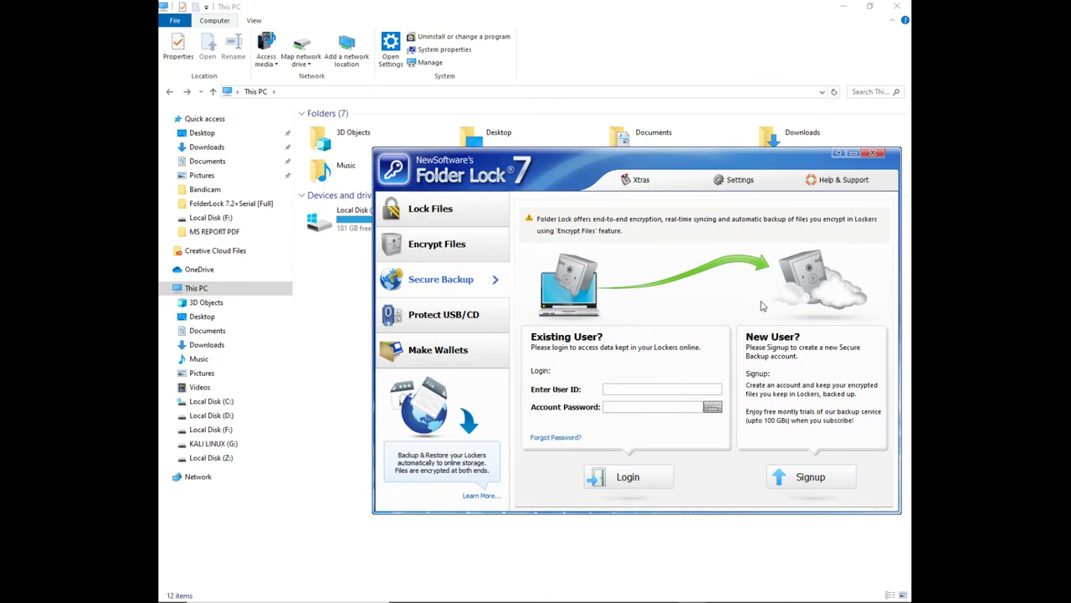
click(444, 323)
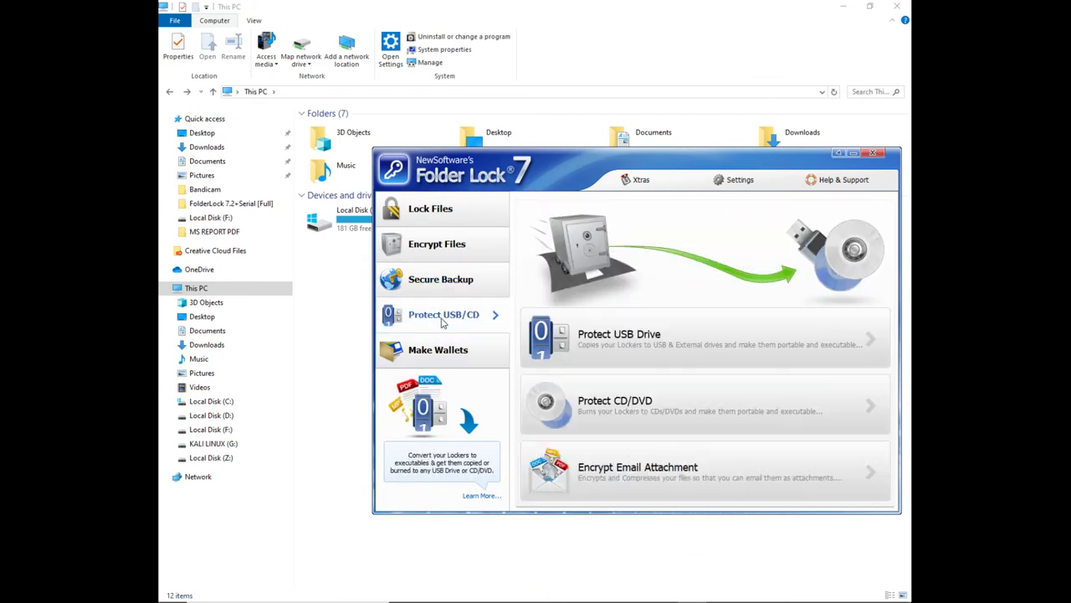
click(873, 335)
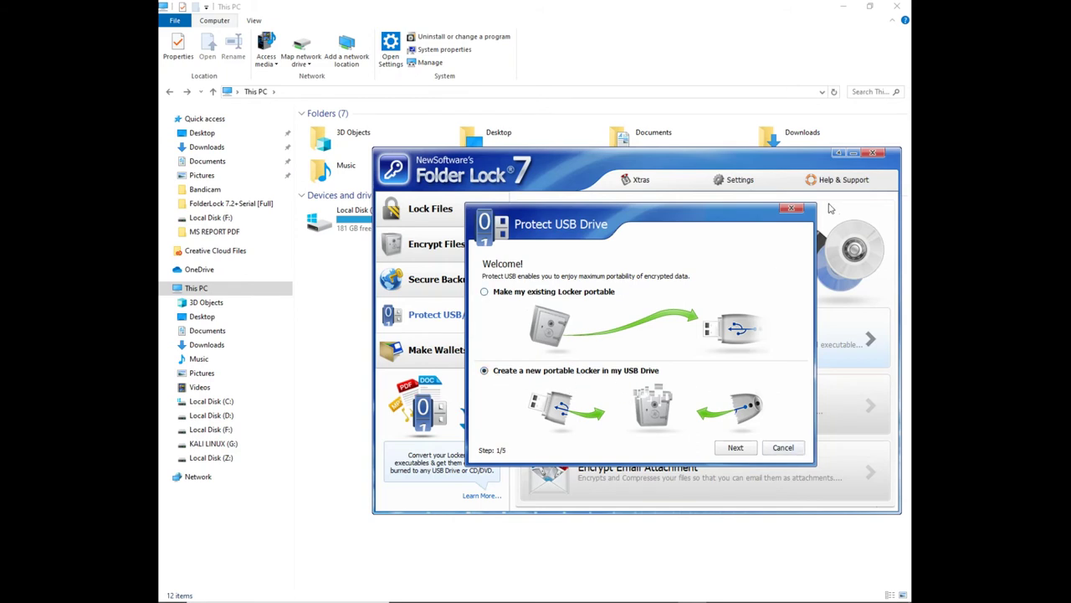
click(792, 209)
Go to Make Wallets, dismissing the wallet creation and Open Wallet dialogs
click(455, 355)
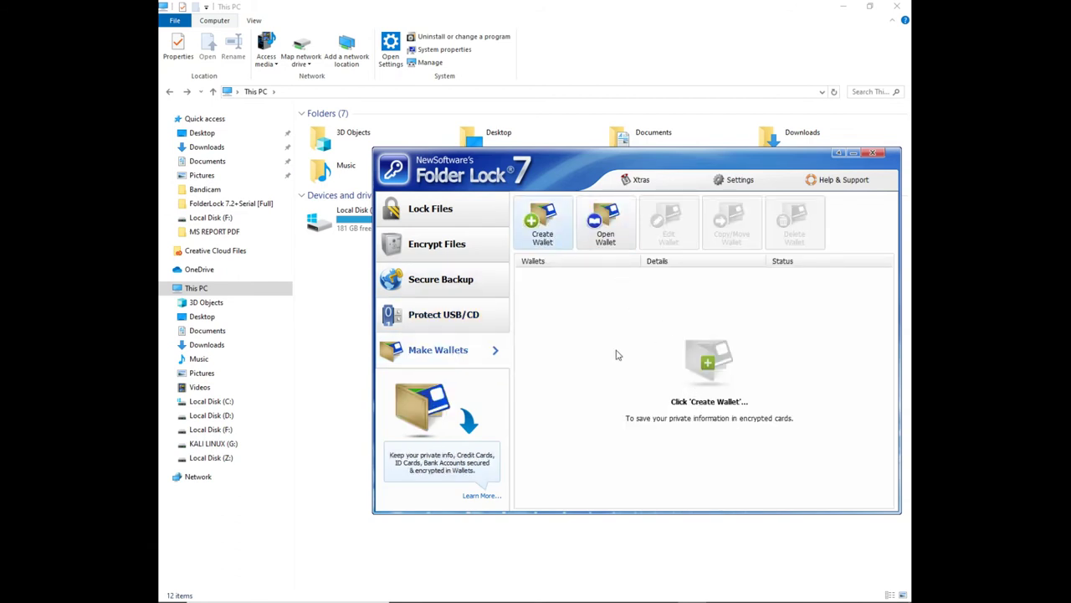
click(780, 241)
click(604, 220)
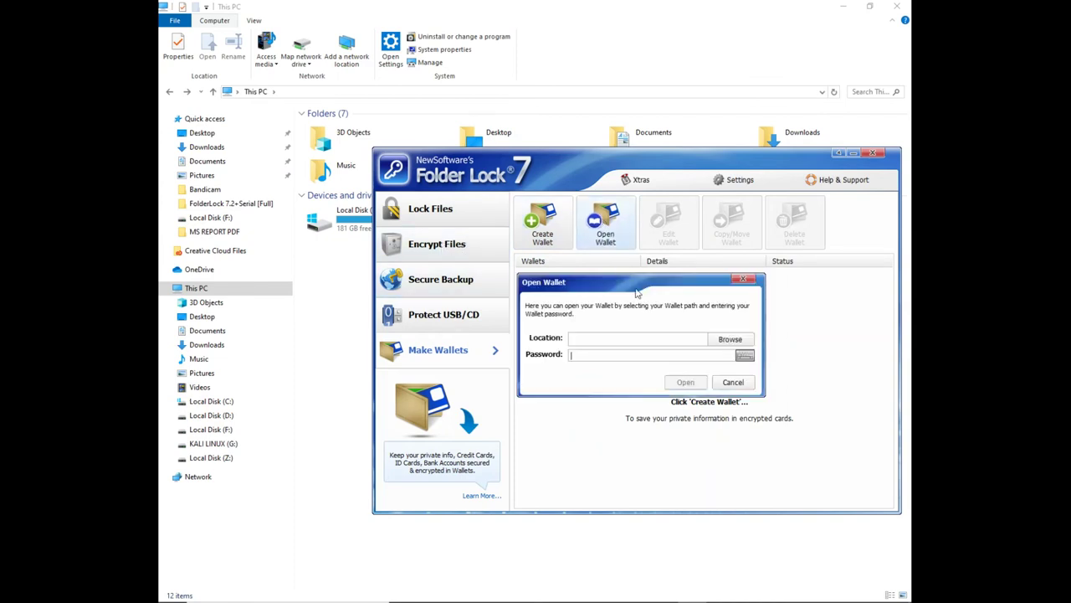
click(742, 278)
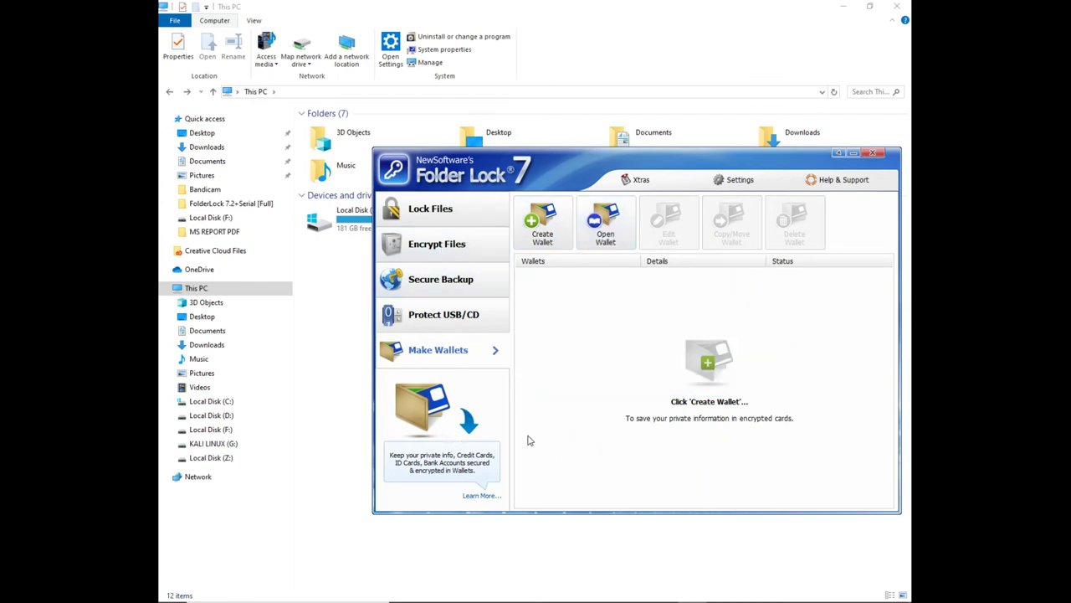
drag(712, 168, 645, 175)
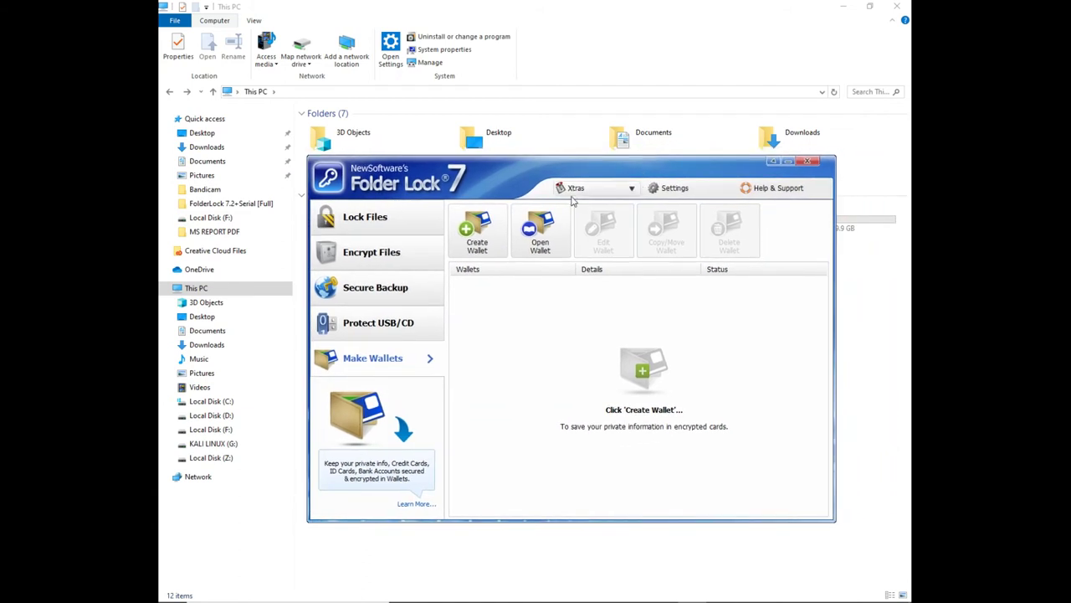
Review Password Security, Hack Security, Auto Protection and Shred settings, then return to Lock Files
click(679, 192)
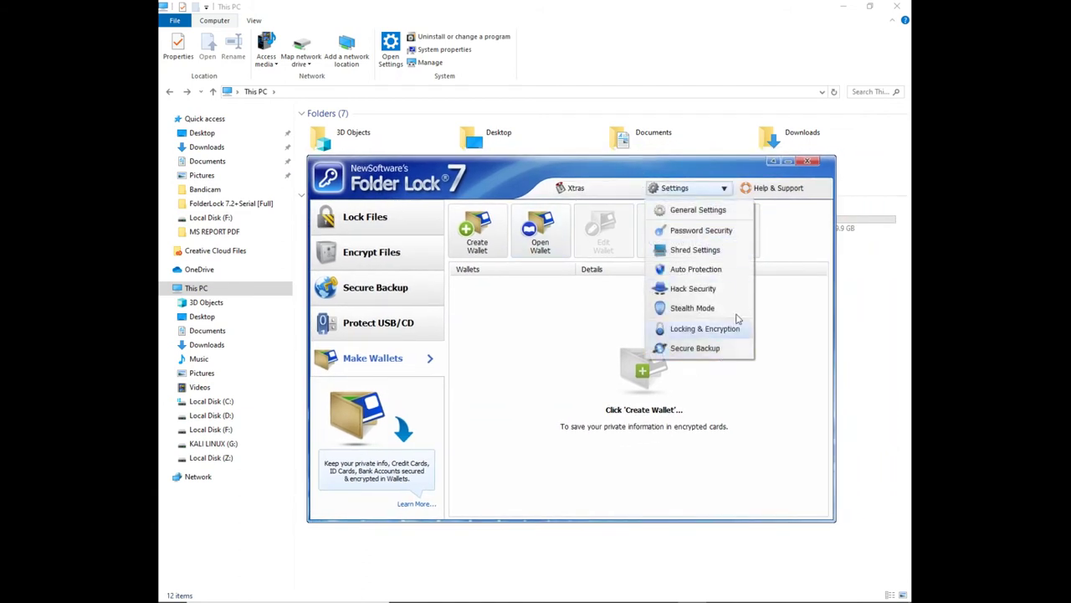
click(722, 231)
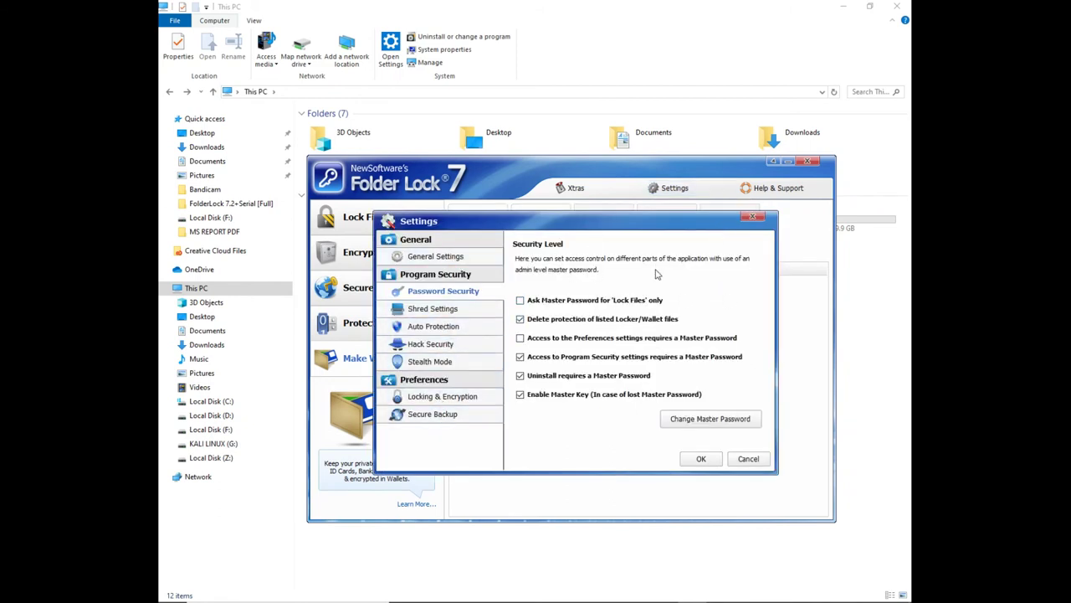
click(752, 217)
click(694, 197)
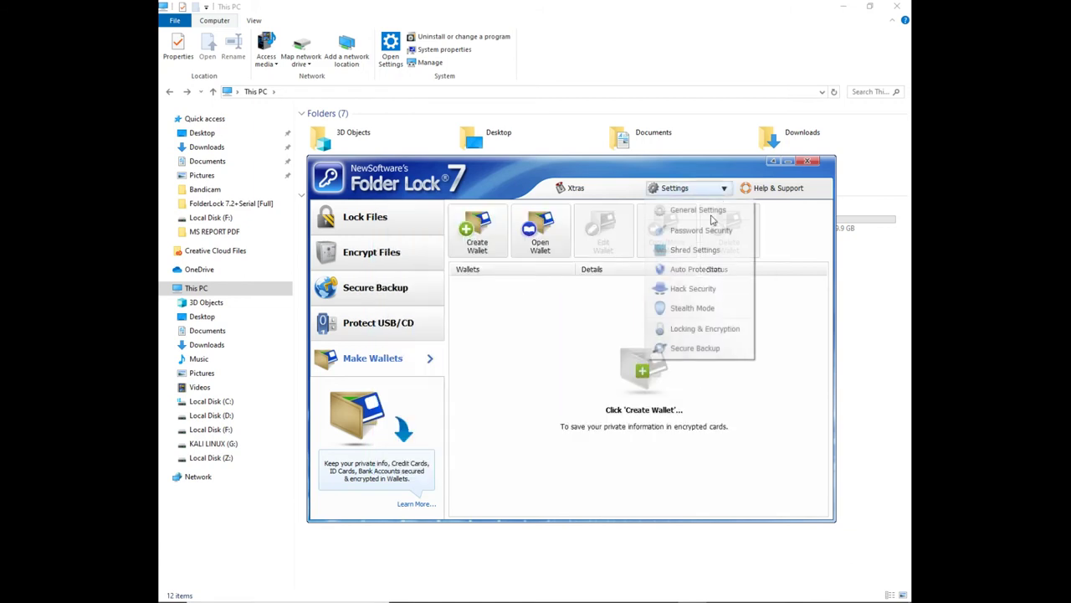
click(694, 290)
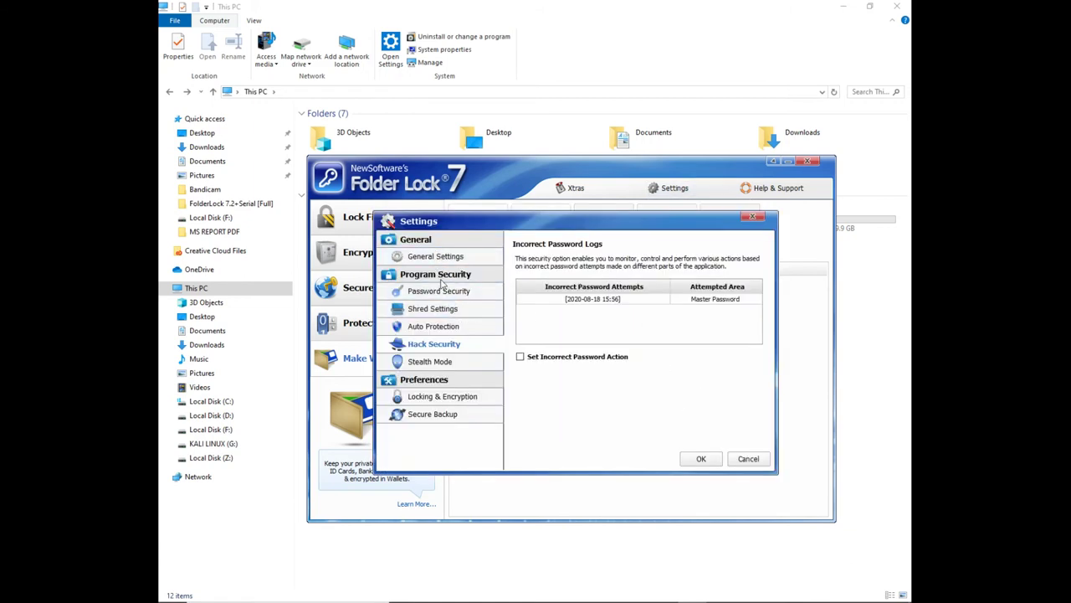
click(439, 328)
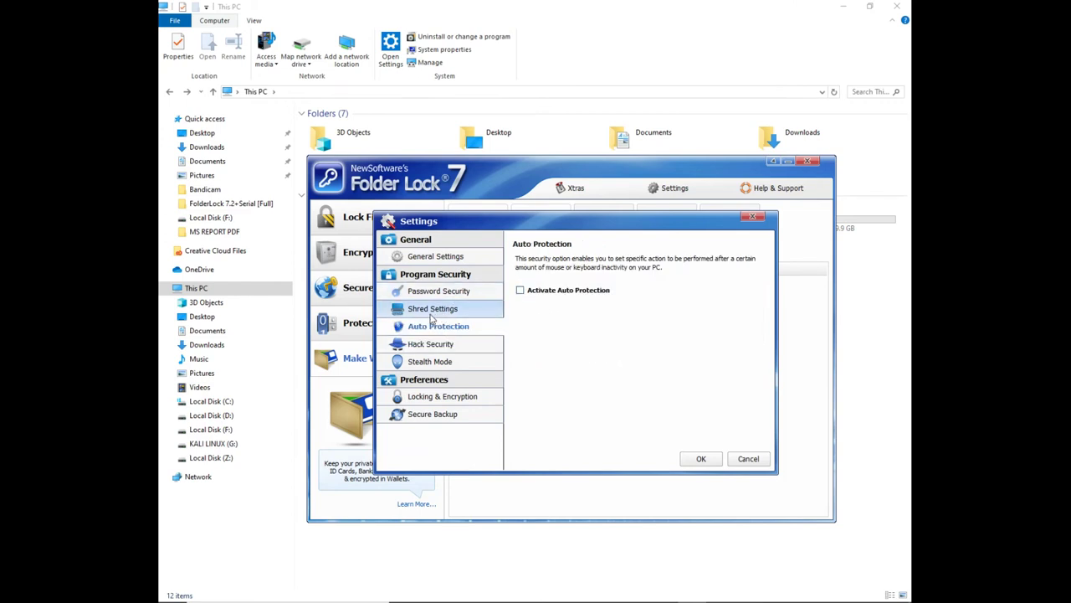
click(432, 311)
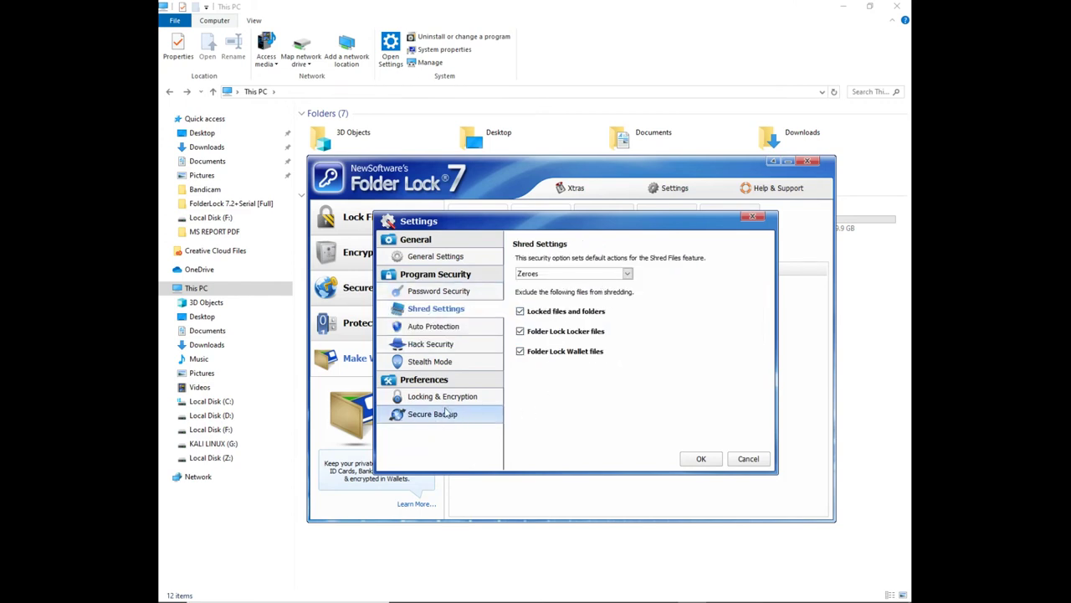
click(752, 217)
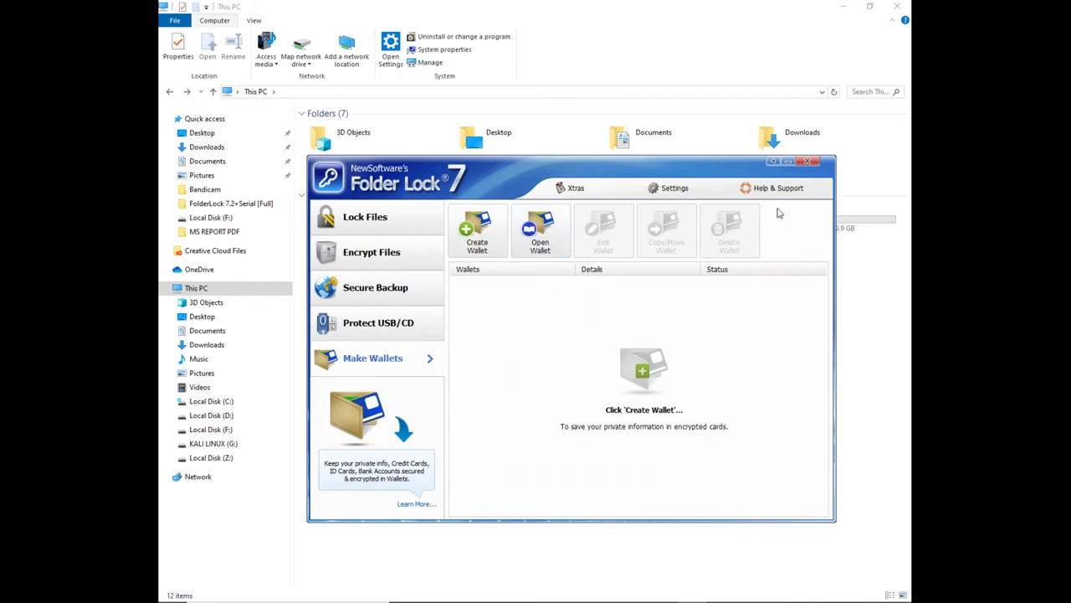
drag(579, 167, 528, 177)
click(376, 238)
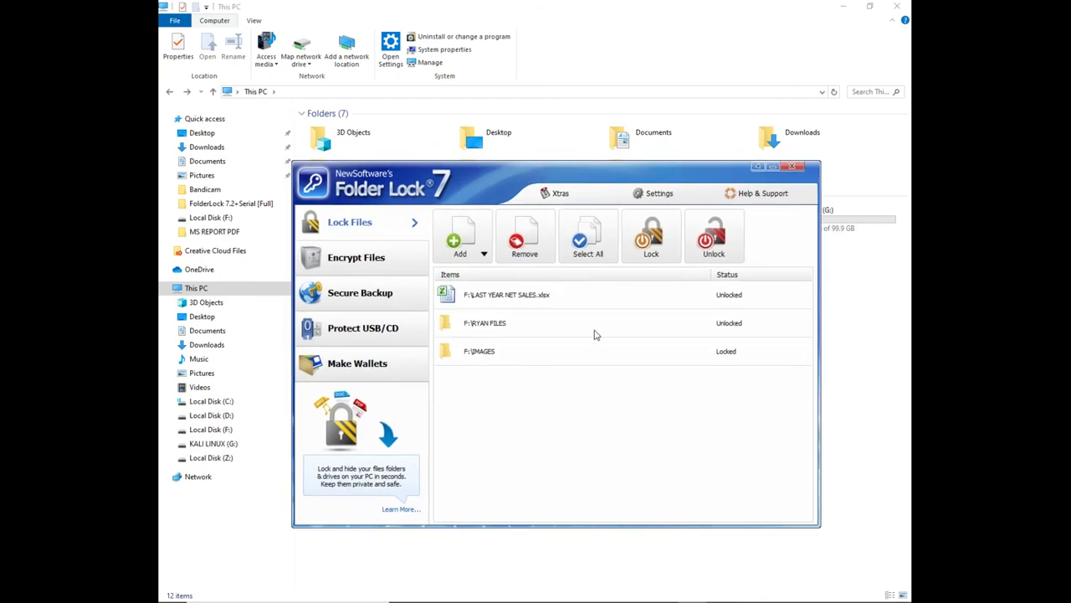
Unlock the F:\IMAGES folder and remove LAST YEAR NET SALES.xlsx from the list
right_click(479, 352)
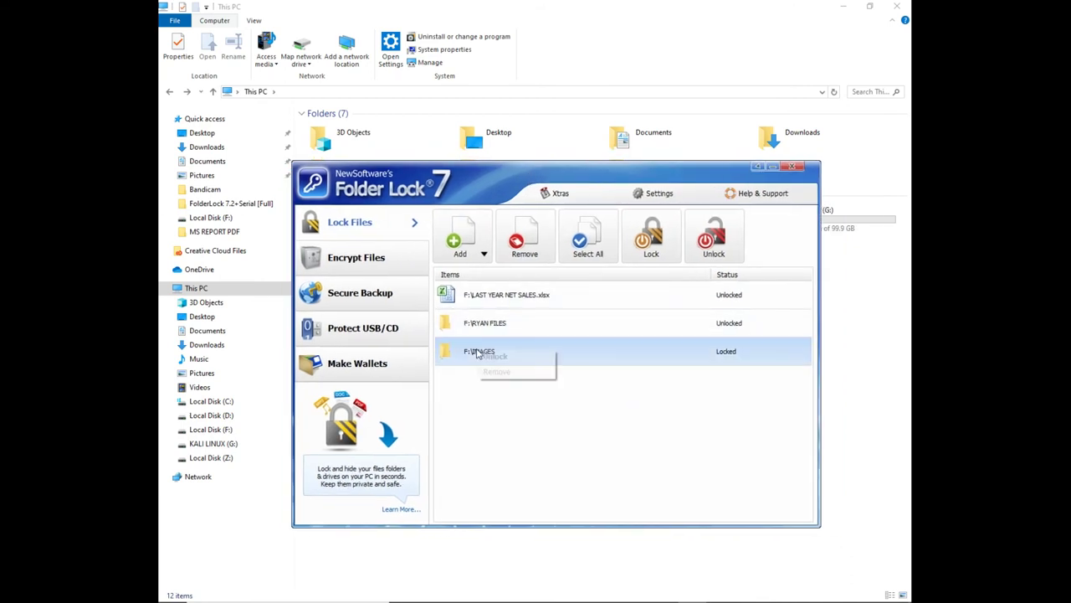
click(487, 360)
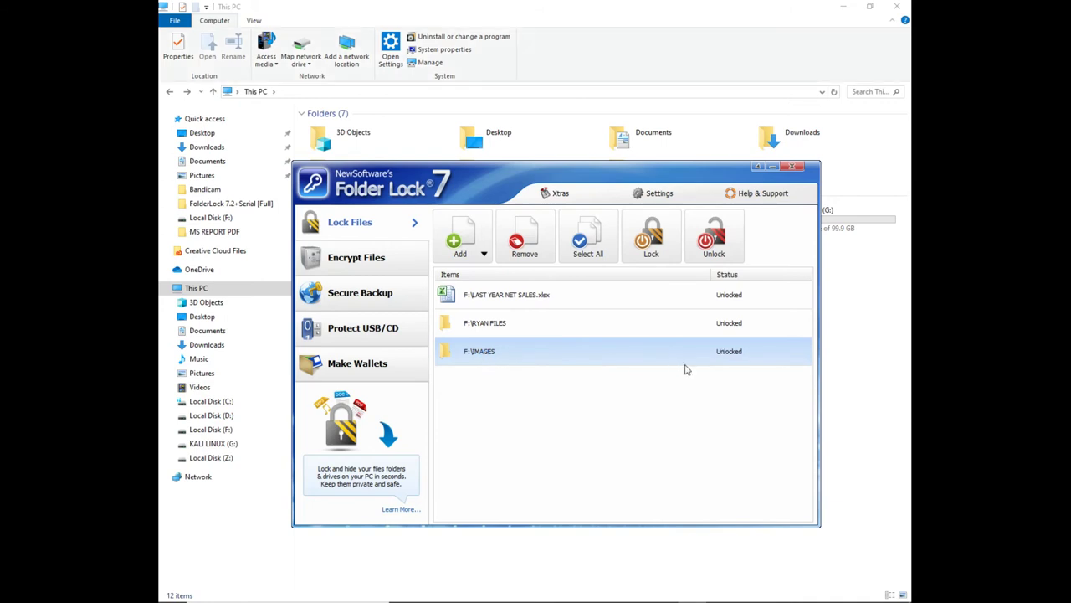
right_click(511, 294)
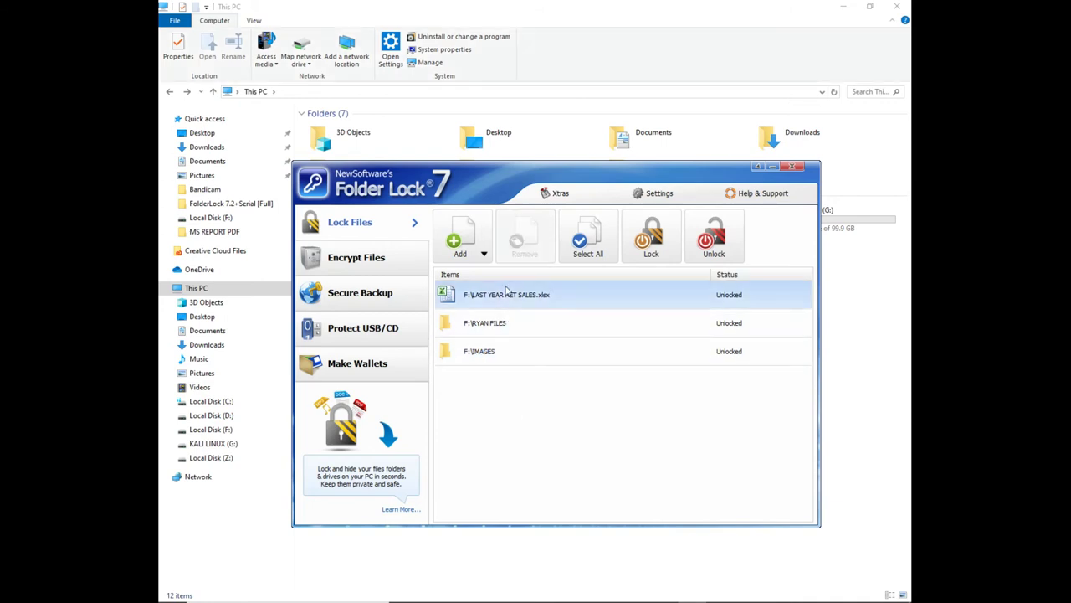
click(526, 331)
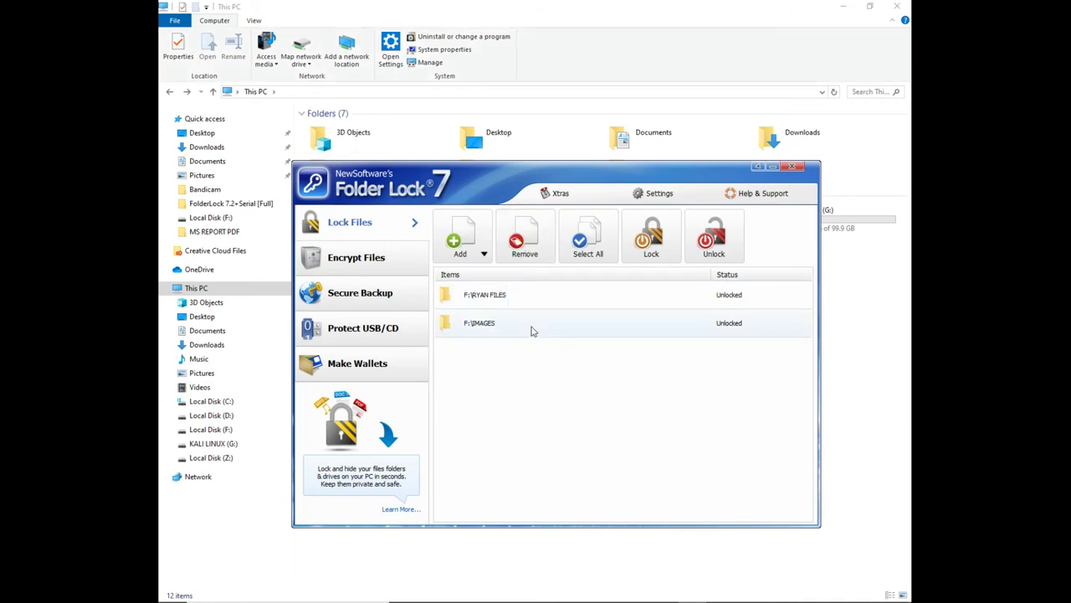
Remove the remaining first folder and IMAGES, leaving the protected list empty
right_click(492, 300)
click(508, 338)
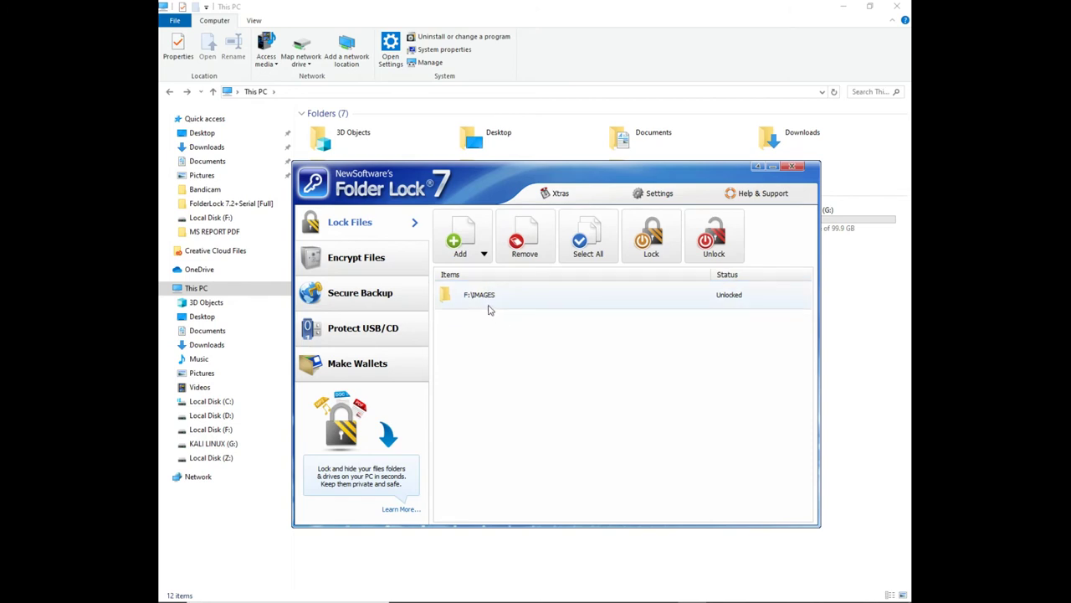
right_click(488, 297)
click(508, 334)
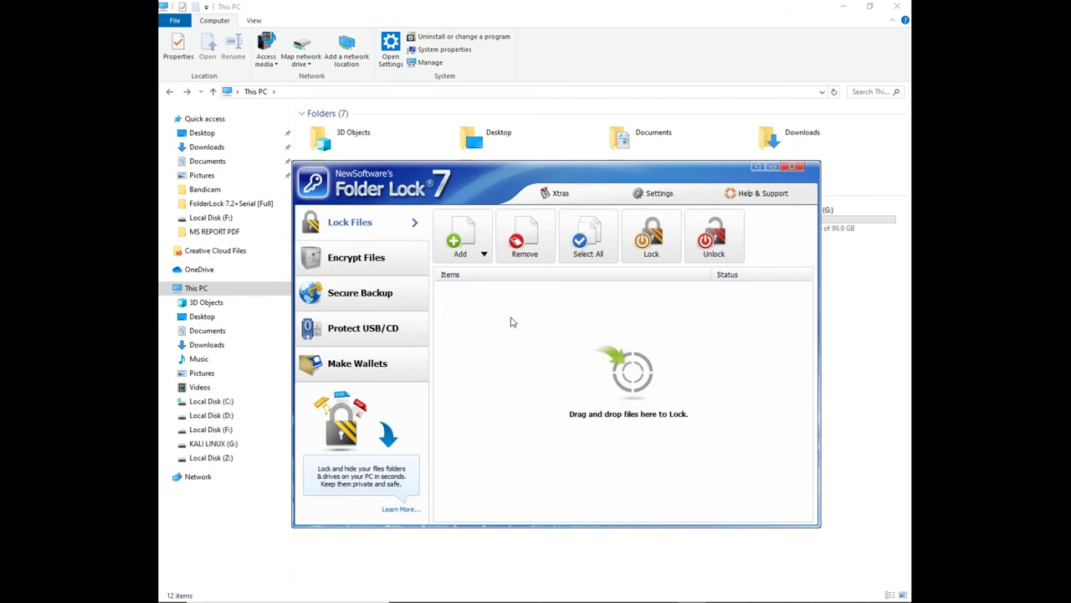
click(486, 257)
Add and lock the Documents folder Bigasoft Total Video Converter
click(490, 292)
double_click(502, 307)
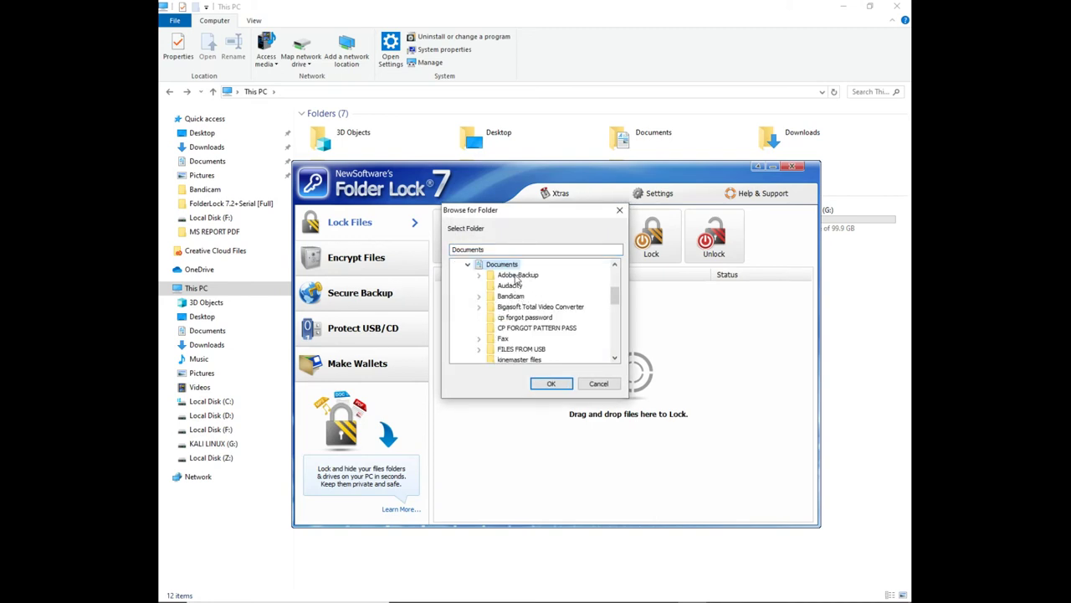
click(527, 307)
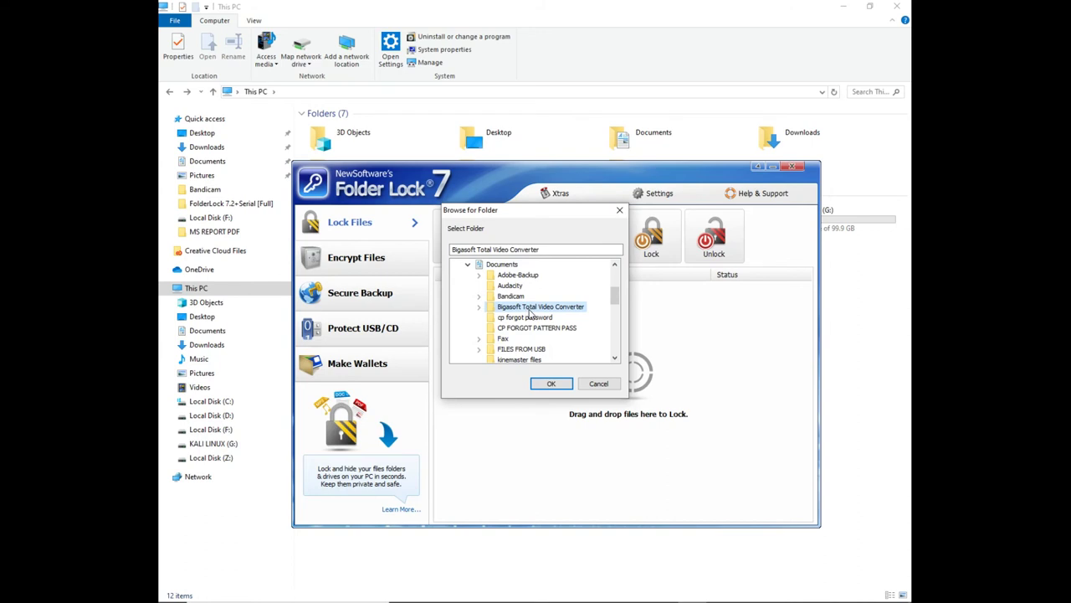
click(548, 383)
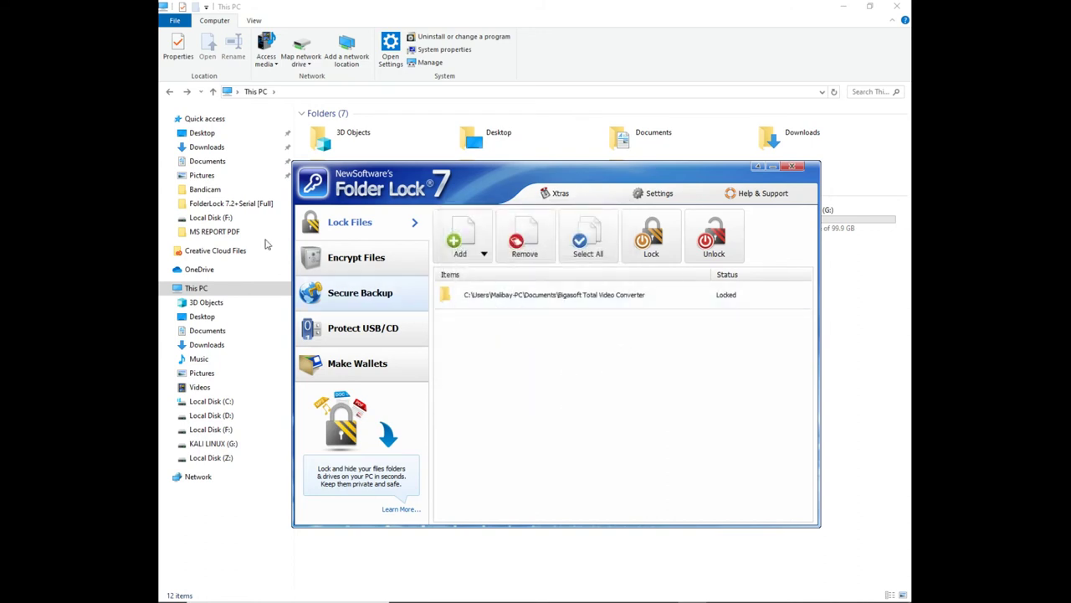
Unlock the Bigasoft Total Video Converter folder
right_click(531, 295)
click(508, 312)
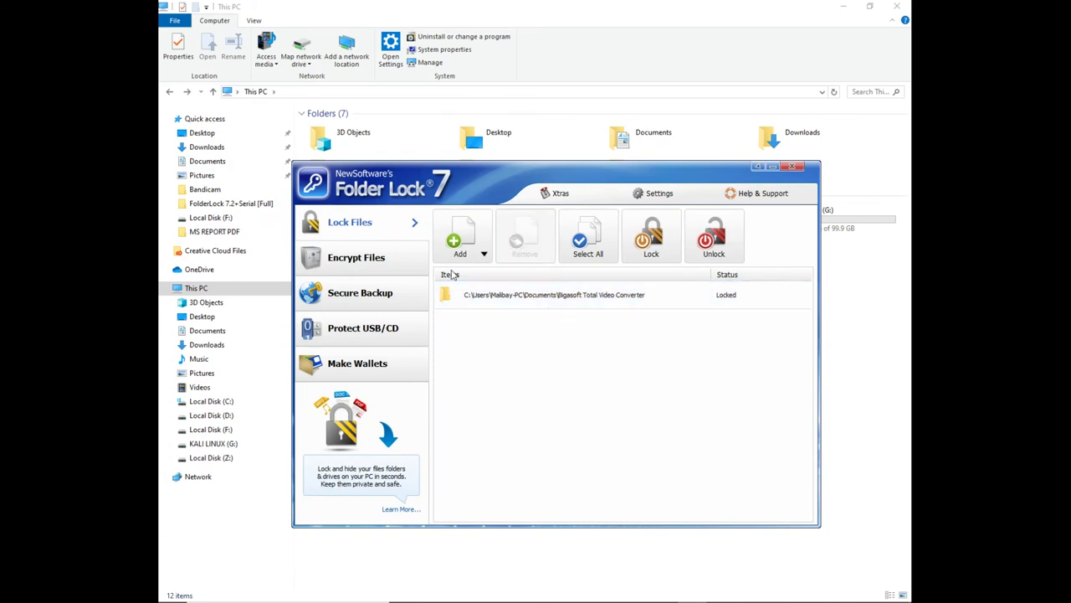
right_click(524, 295)
click(530, 307)
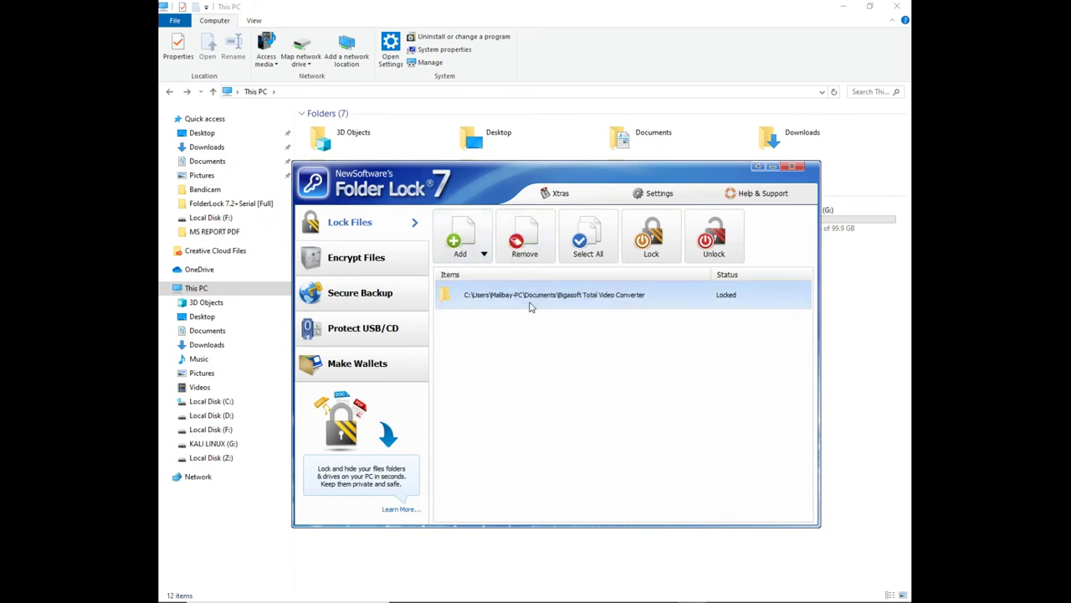
click(578, 333)
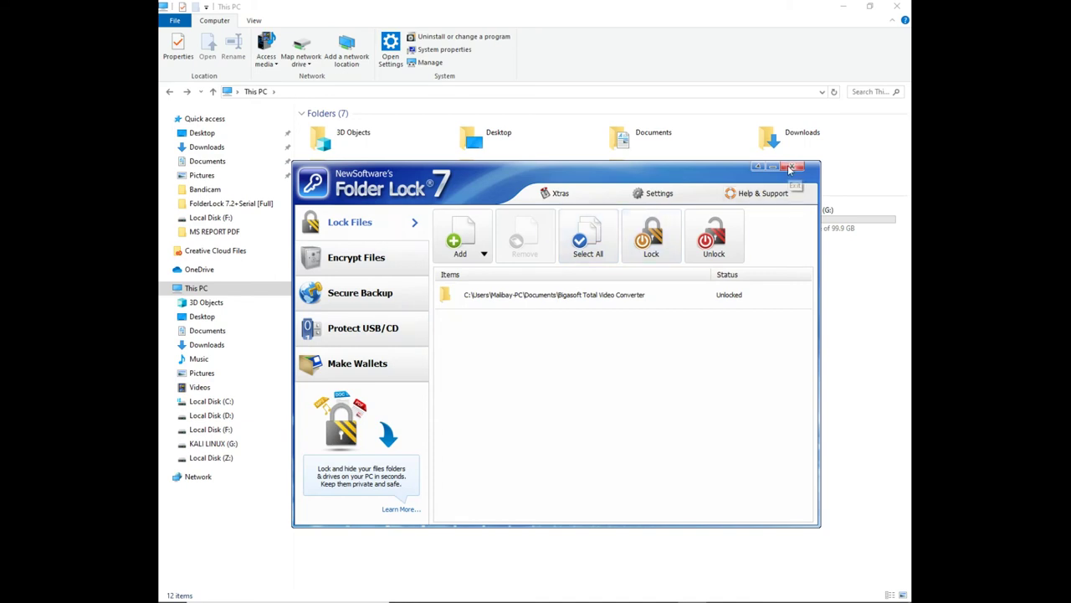
Close Folder Lock and relaunch it by searching 'folde' in Windows Search
click(790, 169)
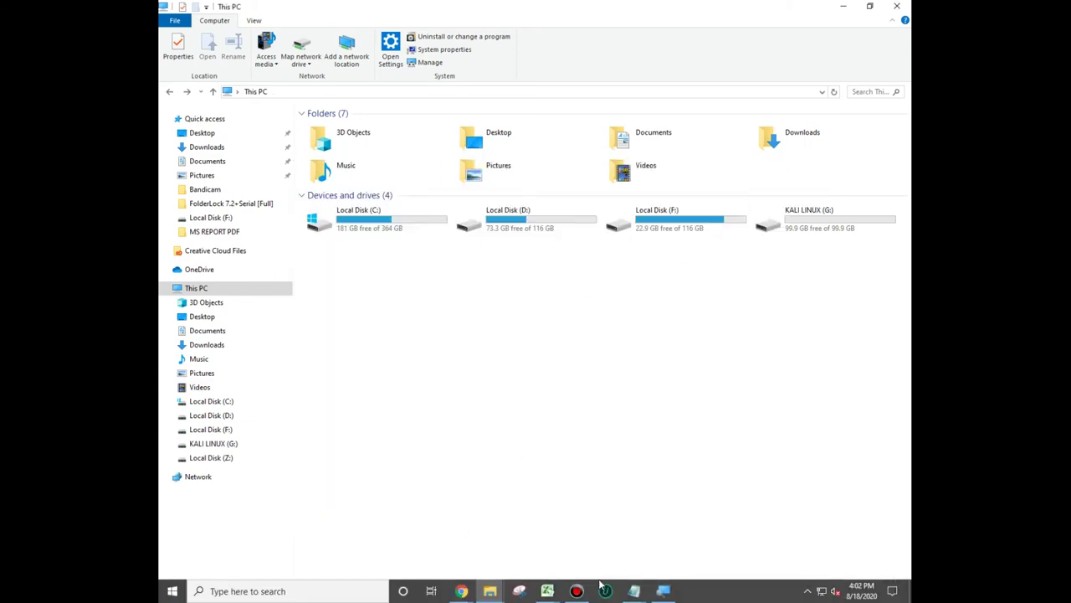
click(361, 591)
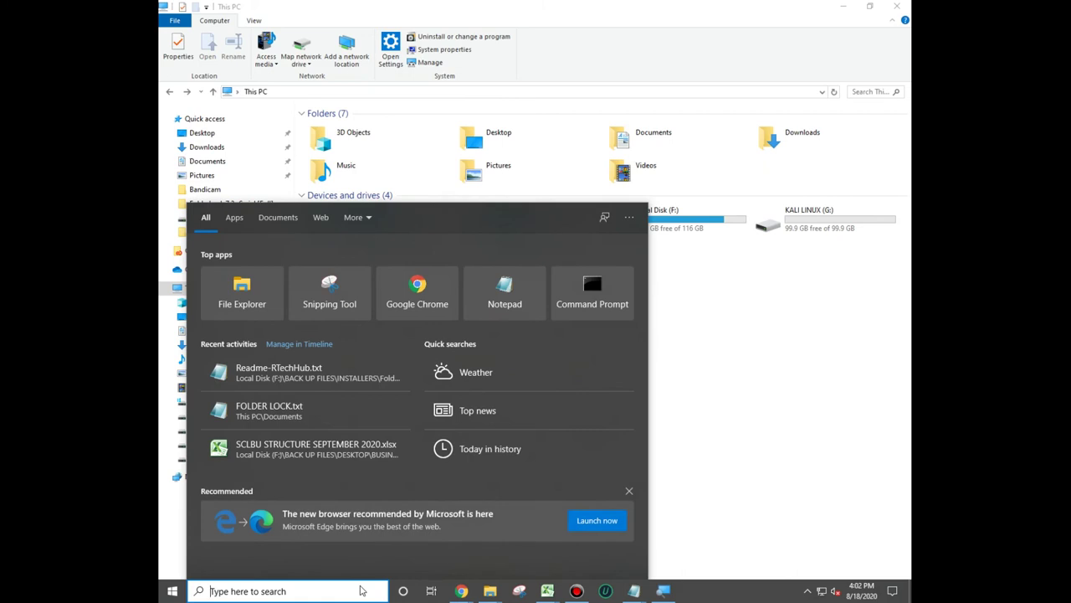
text(folde)
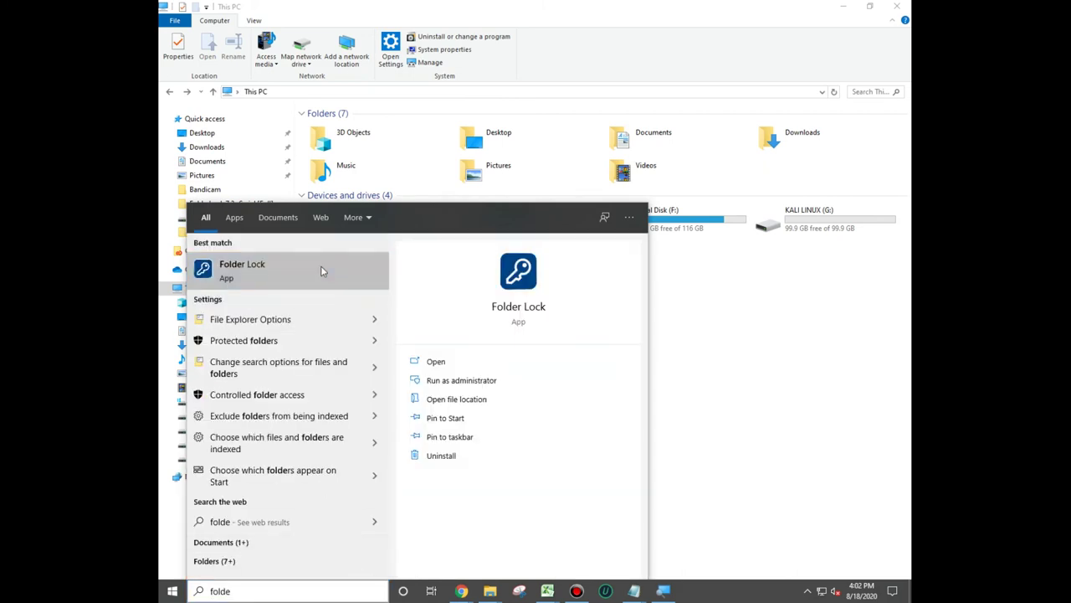
click(321, 271)
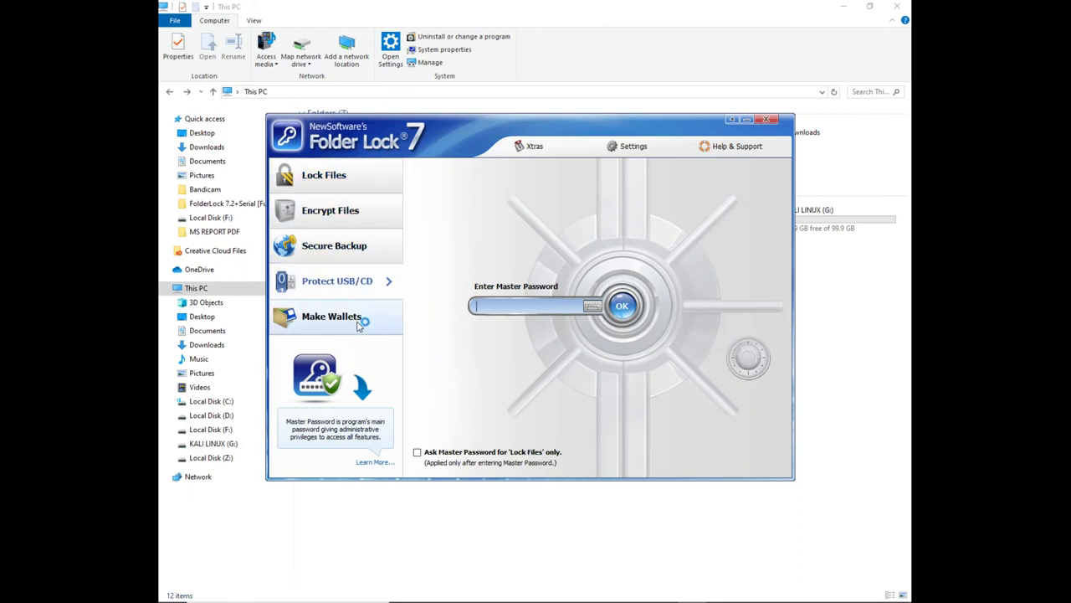
Look over the password security settings and the Help & Support options
click(634, 146)
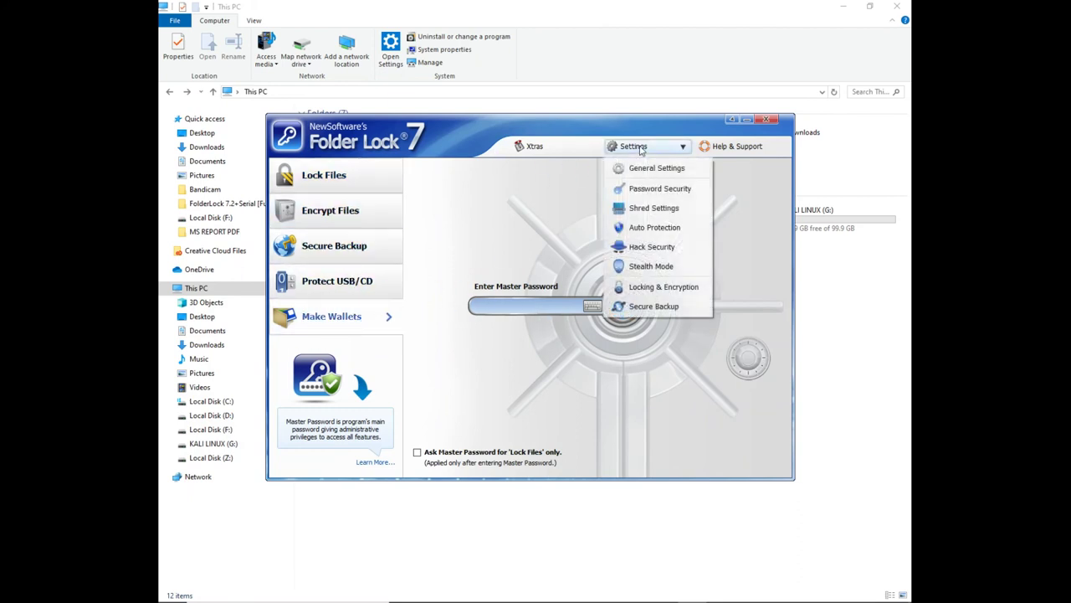
click(666, 189)
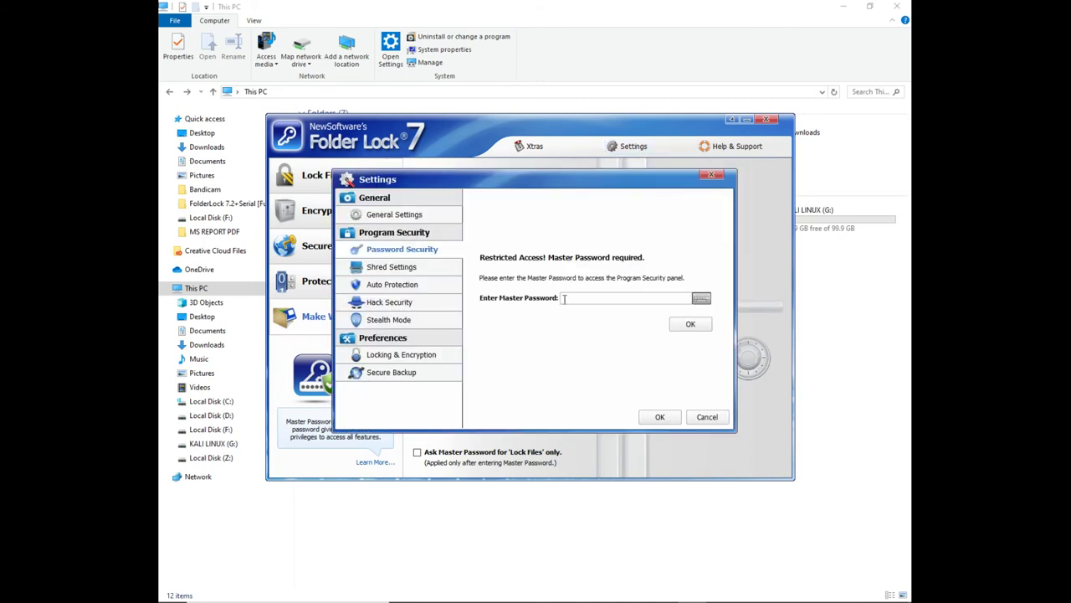
click(718, 176)
click(737, 146)
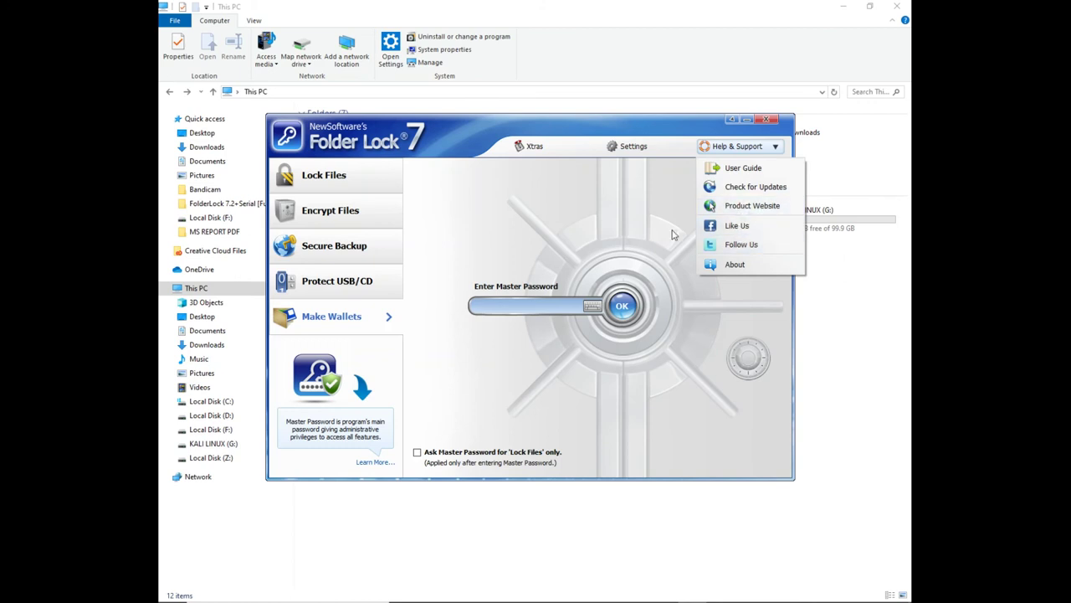
click(576, 237)
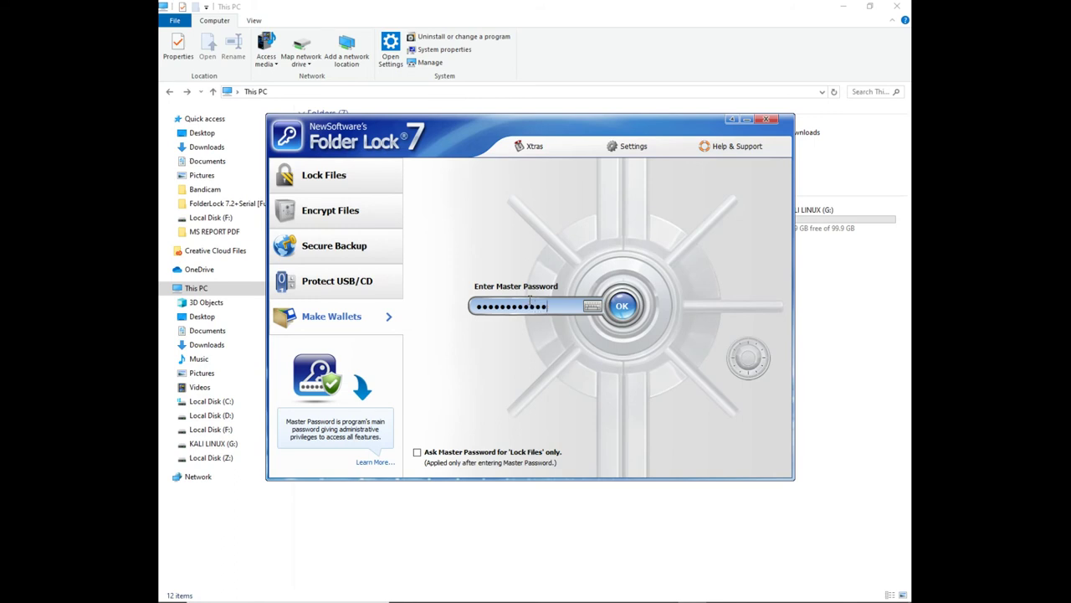
Unlock with the master password, check the Bigasoft entry in Lock Files, then close Folder Lock
key(Return)
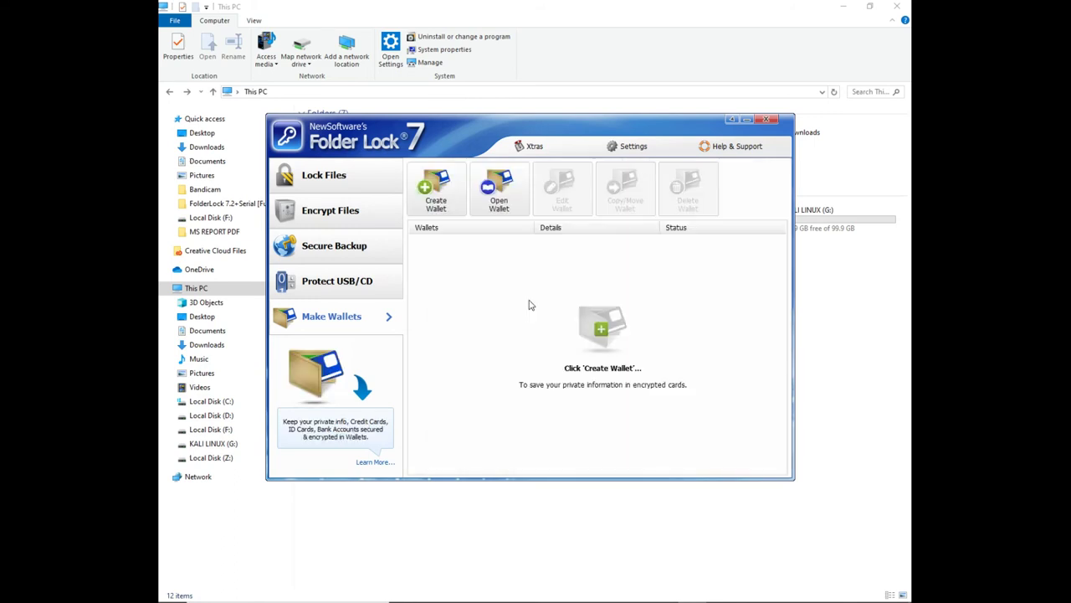
click(343, 179)
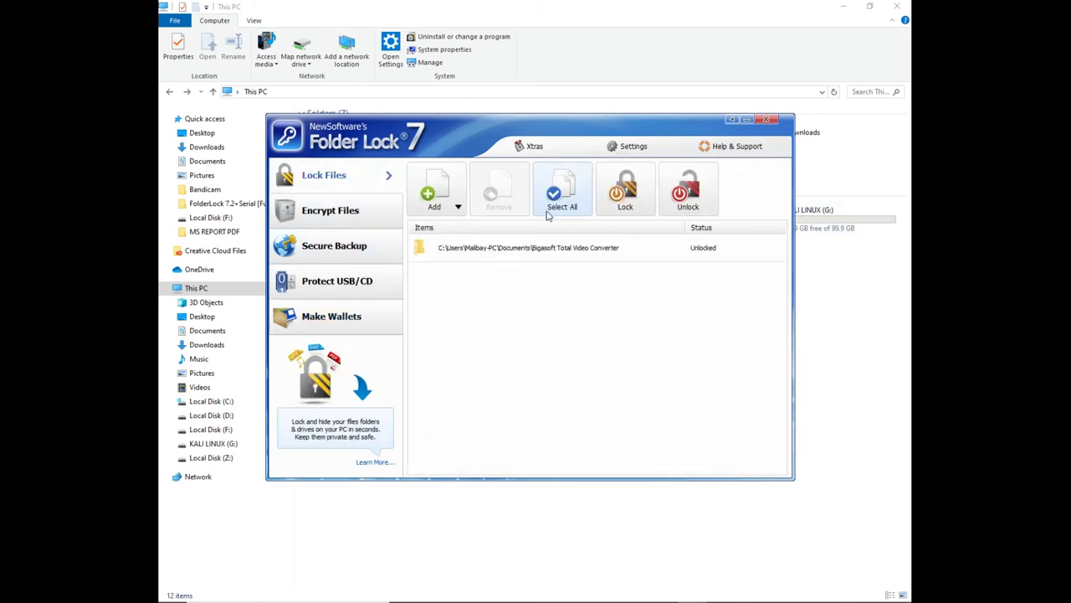
click(629, 247)
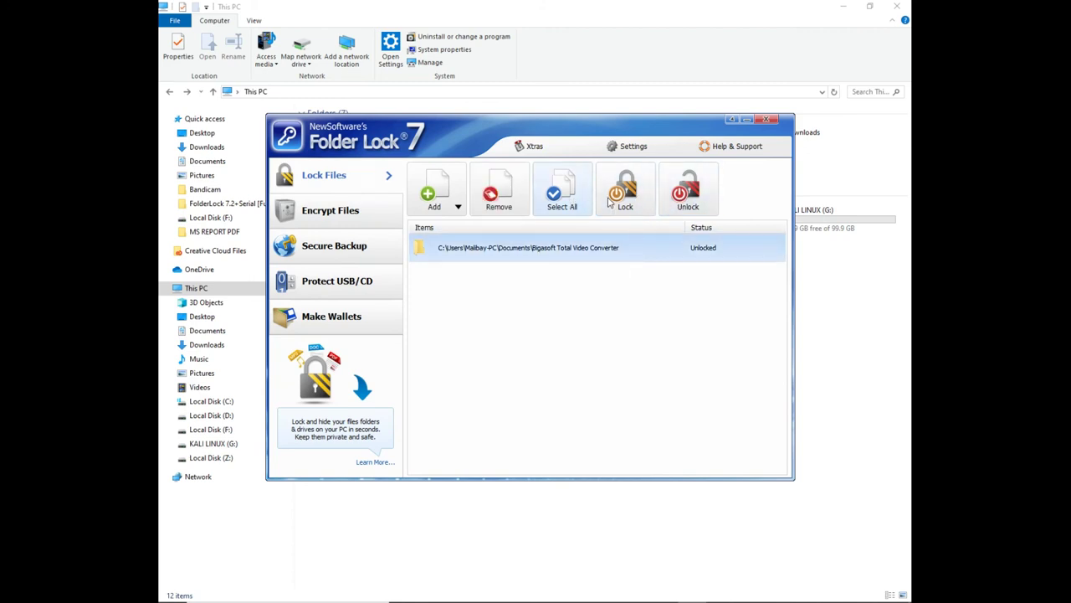
click(627, 304)
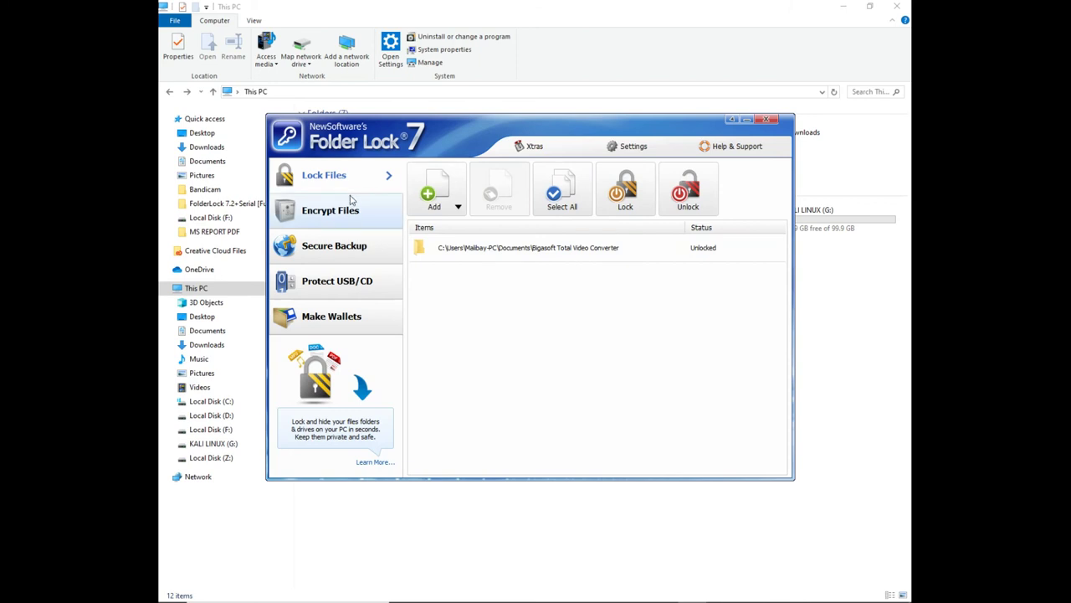
click(771, 120)
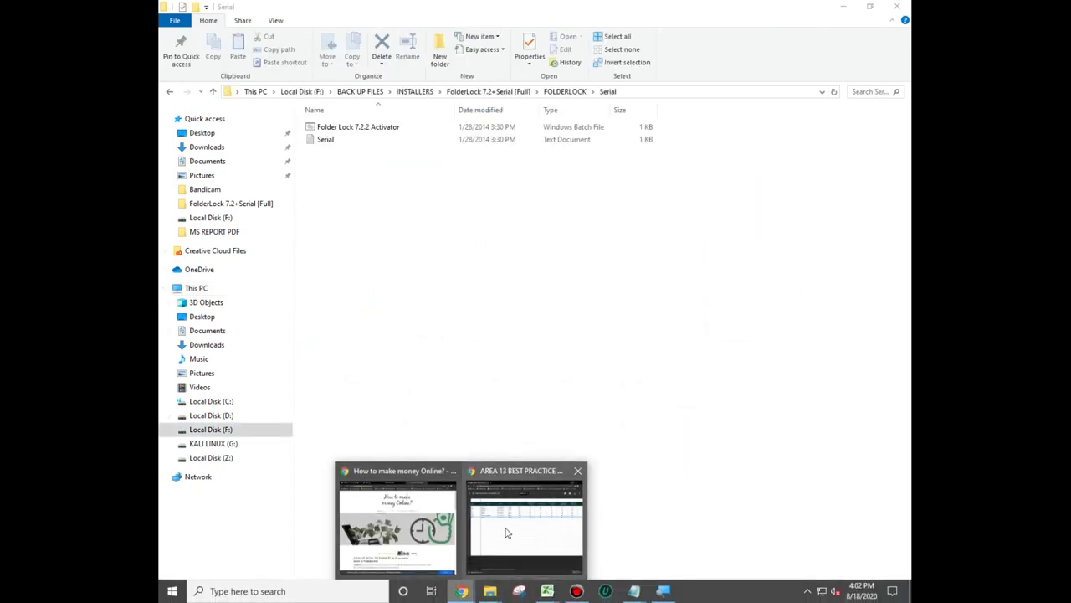
Bring Chrome's How to make money Online? page forward and scroll through it
click(396, 519)
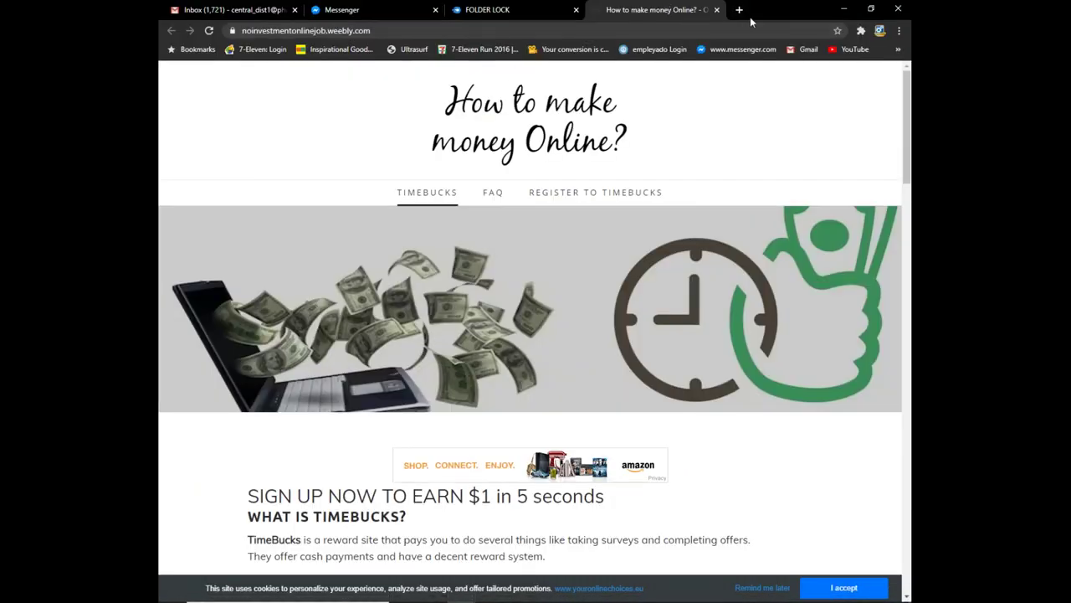
scroll(675, 127, down, 15)
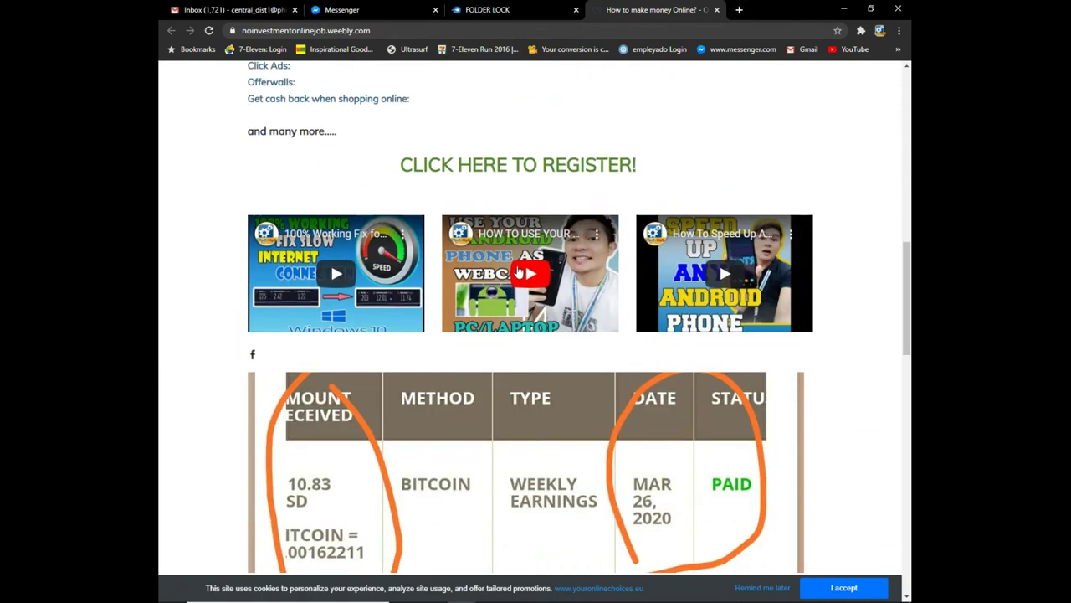
scroll(804, 268, up, 5)
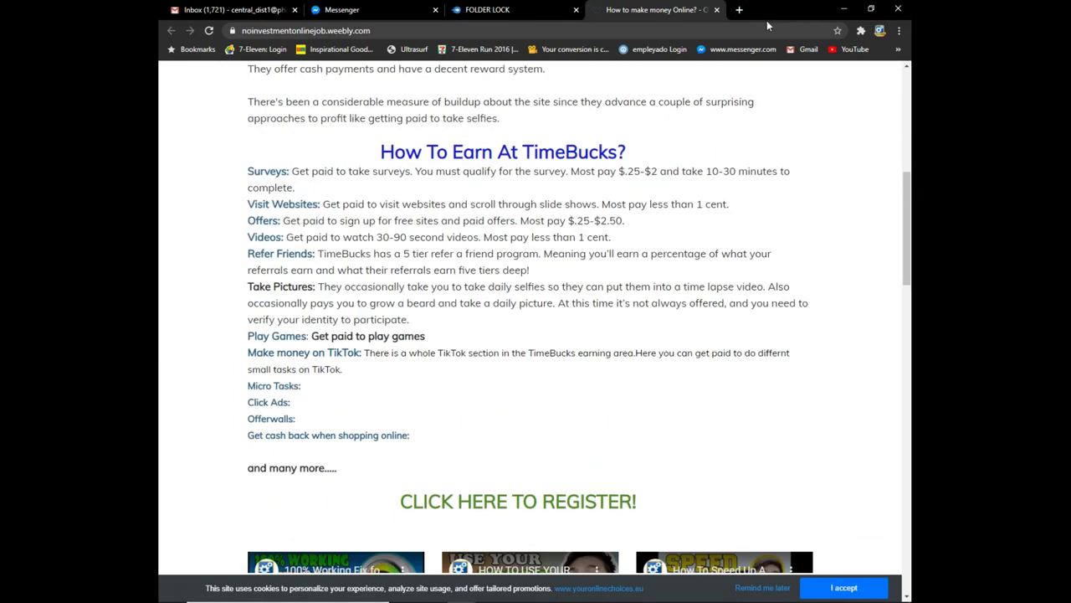
click(739, 10)
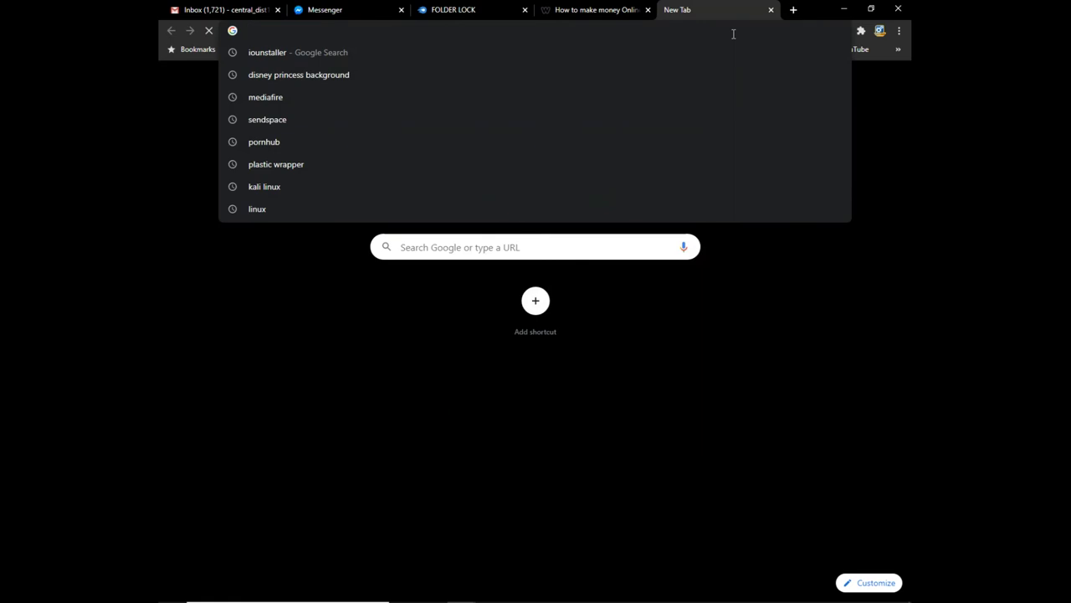
Load youtube.com/RtechHub in the new tab
text(youtube.)
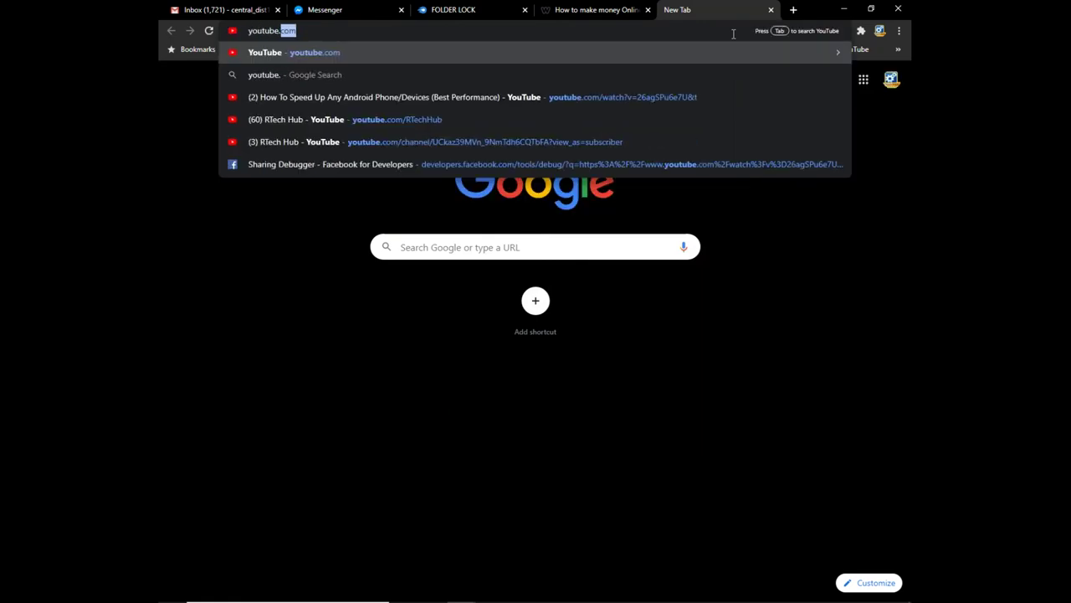
text(com/rte)
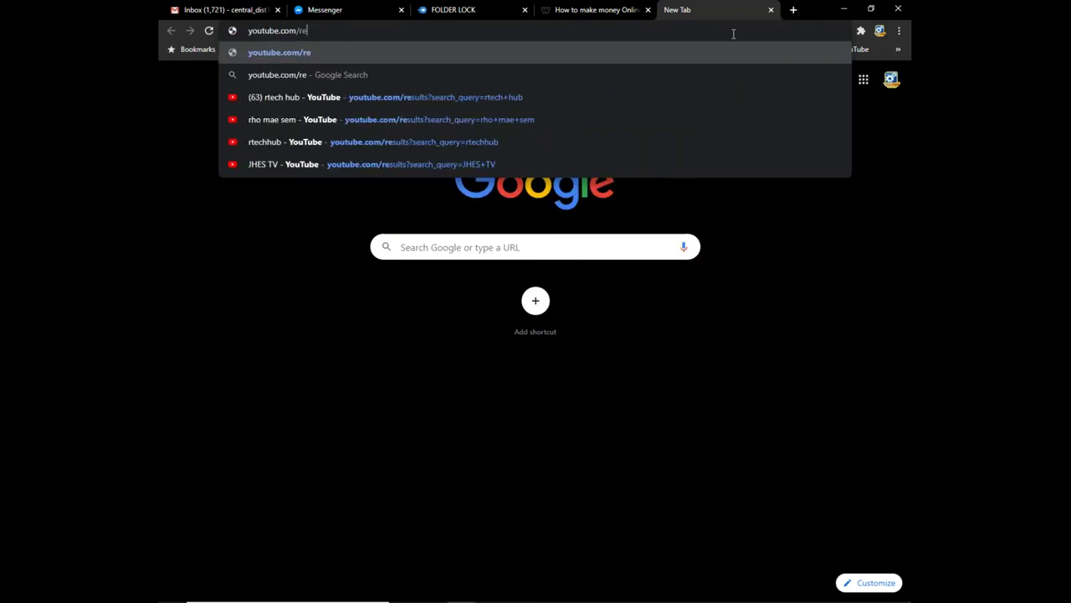
key(BackSpace)
key(BackSpace)
key(BackSpace)
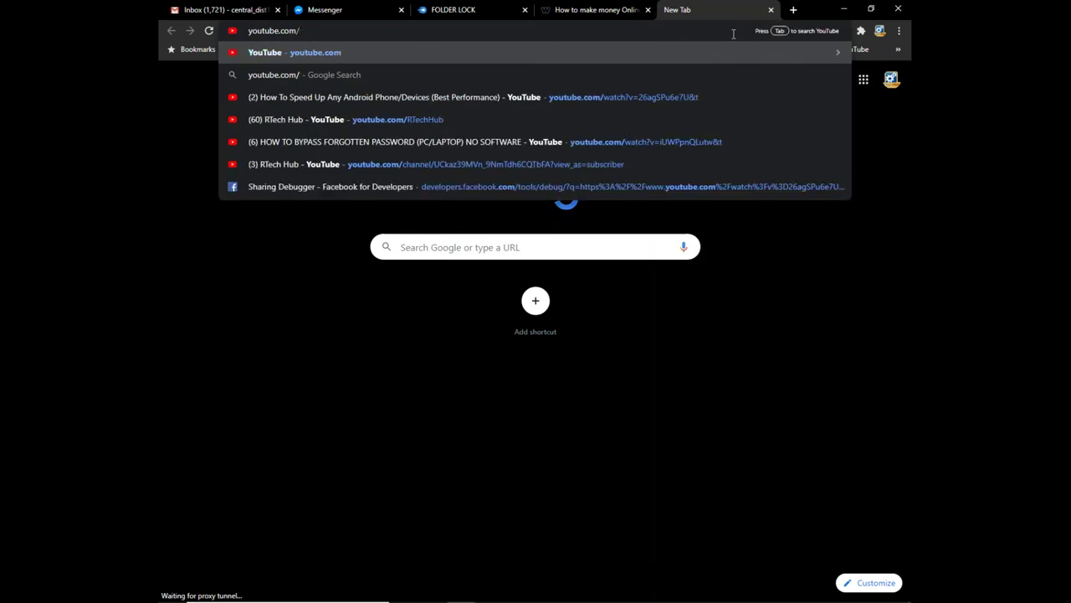
text(Rtech)
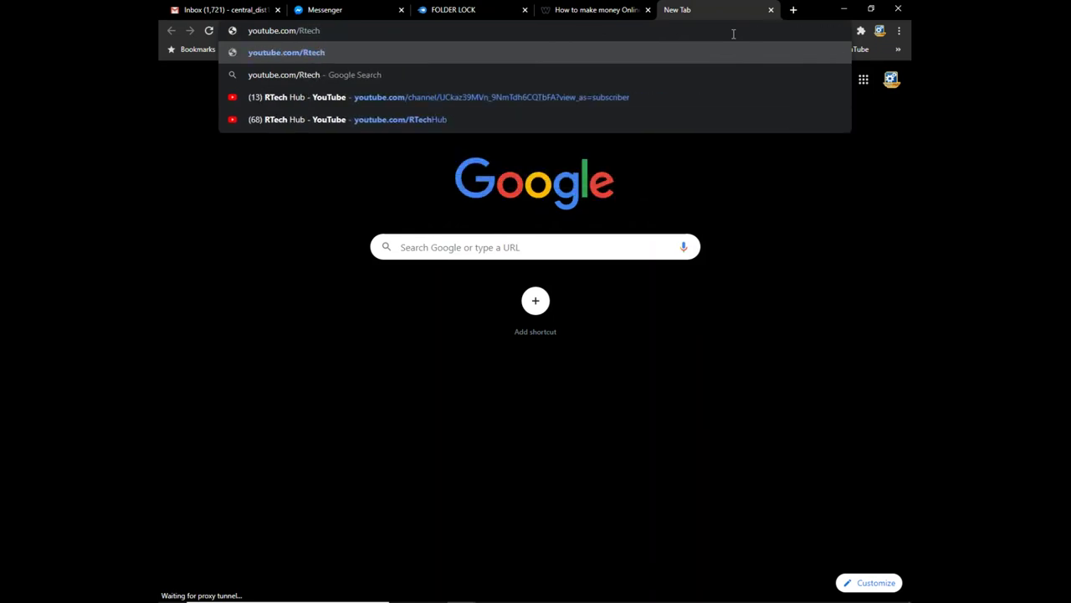
text(Hub)
key(Return)
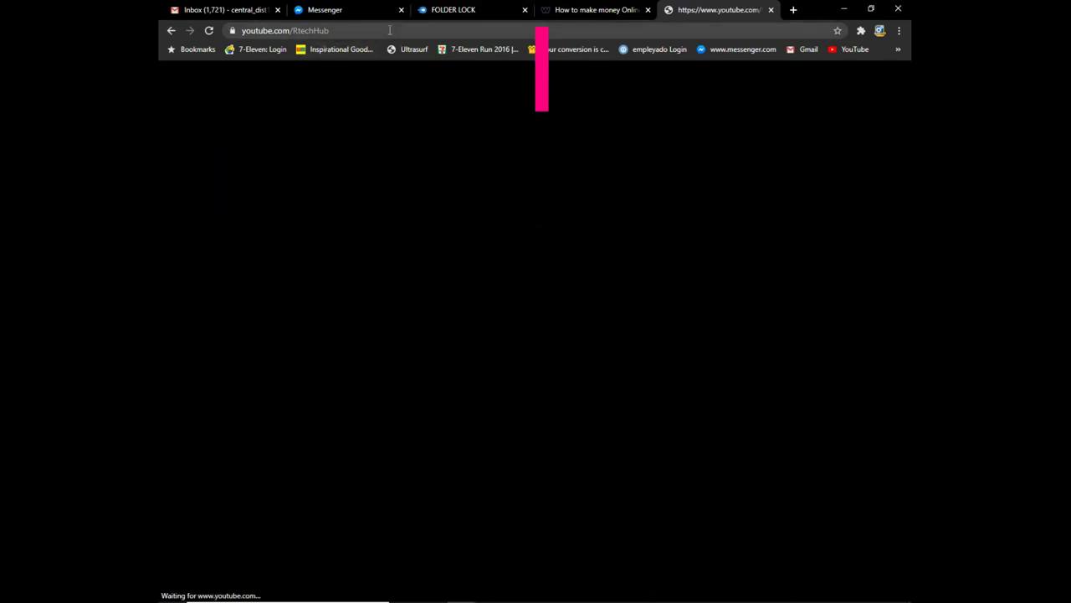
Scroll the RTech Hub channel page, then return to the FOLDER LOCK MediaFire tab
click(586, 10)
click(715, 10)
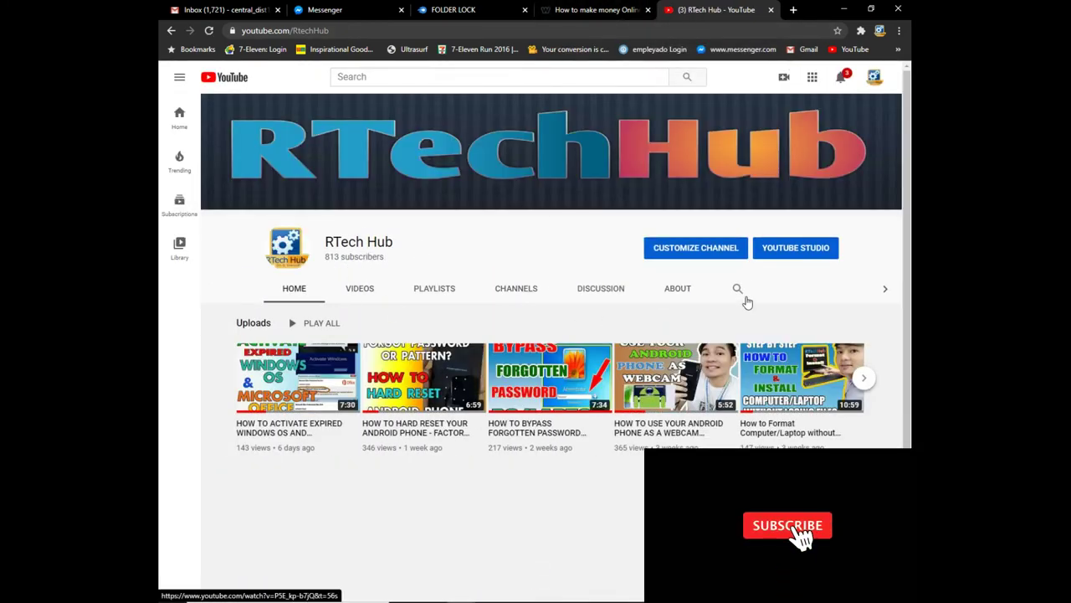
scroll(564, 382, down, 2)
scroll(564, 383, up, 2)
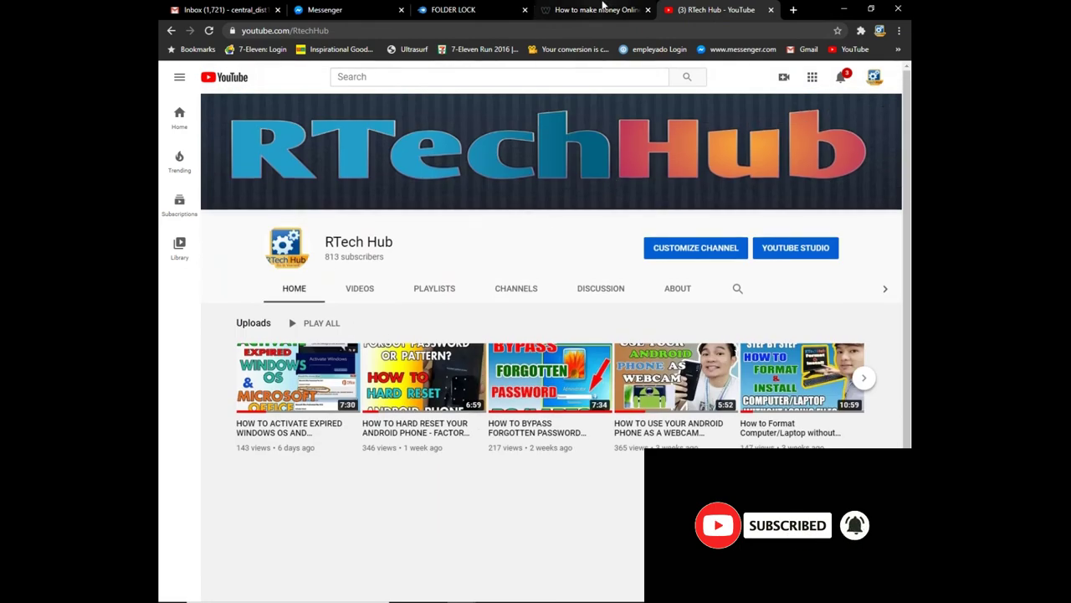
click(609, 8)
click(469, 9)
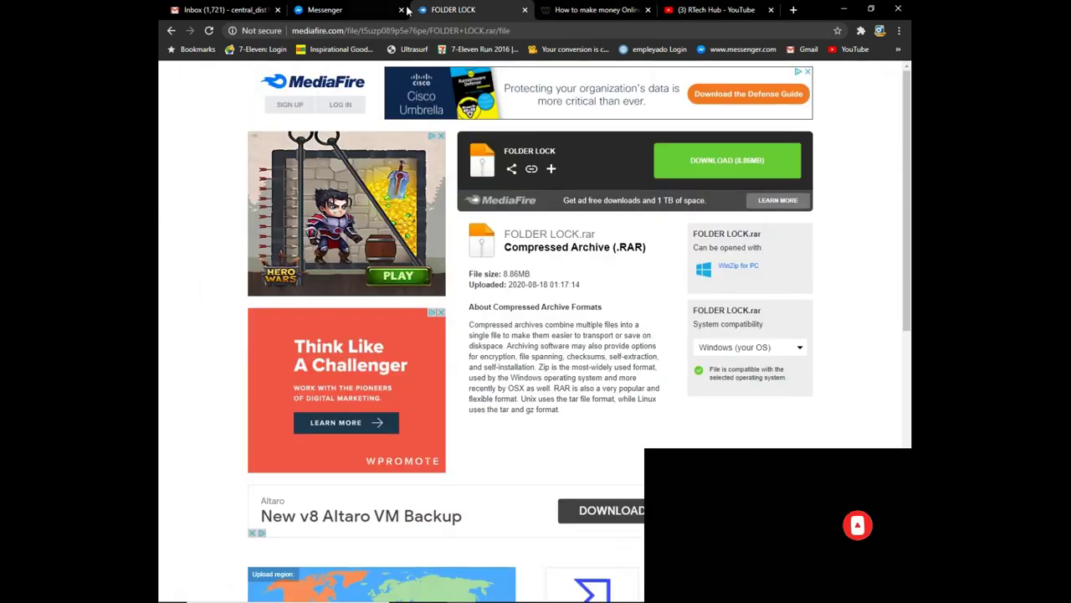
Minimize Chrome and go back in File Explorer through FOLDERLOCK and FolderLock 7.2+Serial [Full]
click(843, 8)
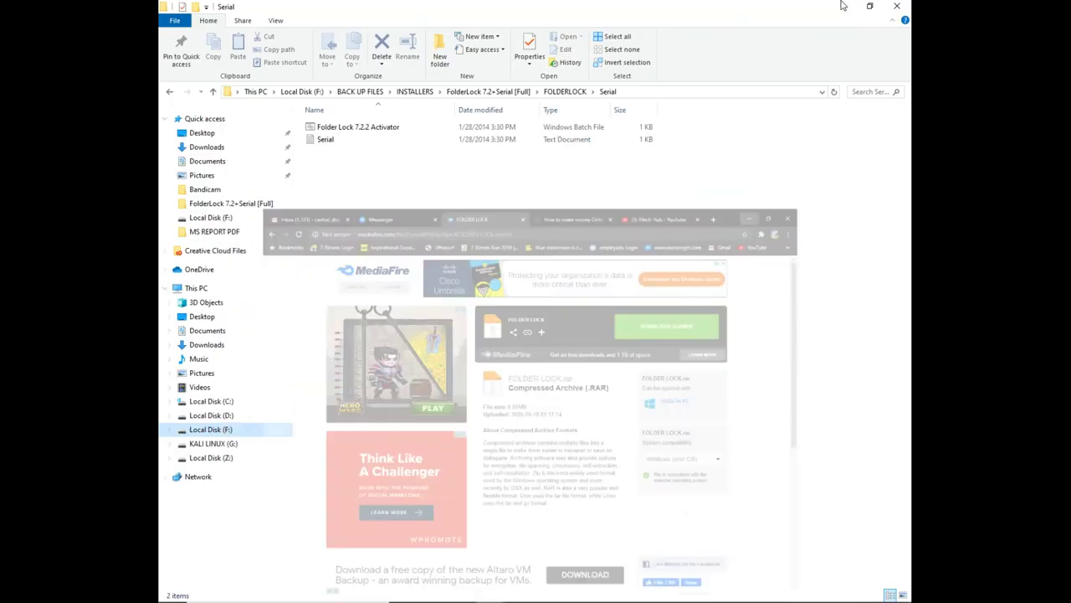
click(169, 92)
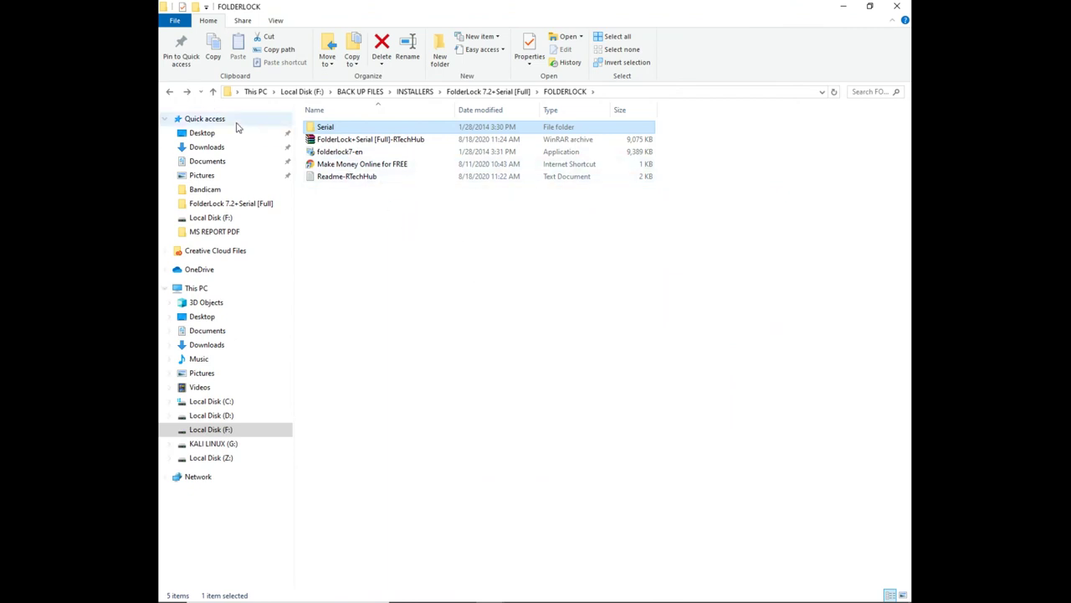
click(170, 92)
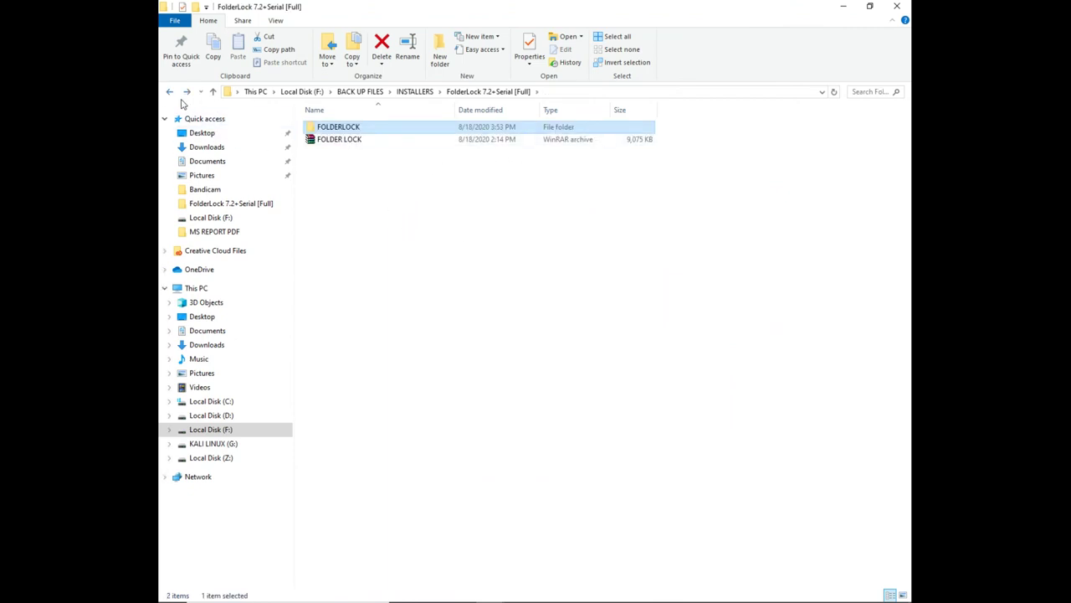
click(170, 92)
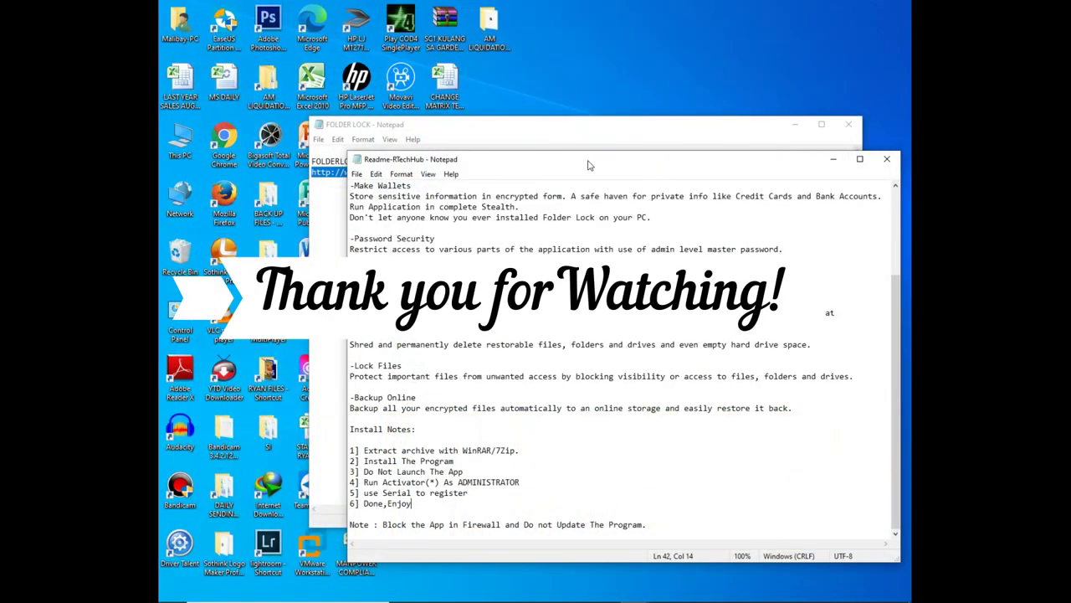
Close the Readme-RTechHub Notepad window and refresh the bare desktop
drag(679, 170, 608, 149)
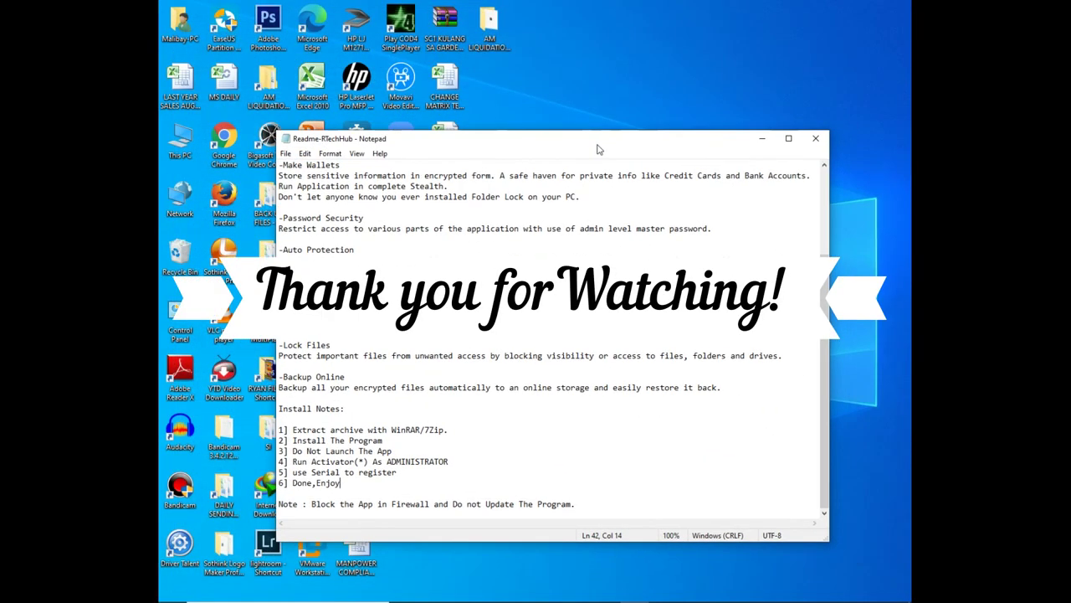
scroll(496, 410, up, 4)
click(815, 138)
right_click(572, 184)
click(602, 218)
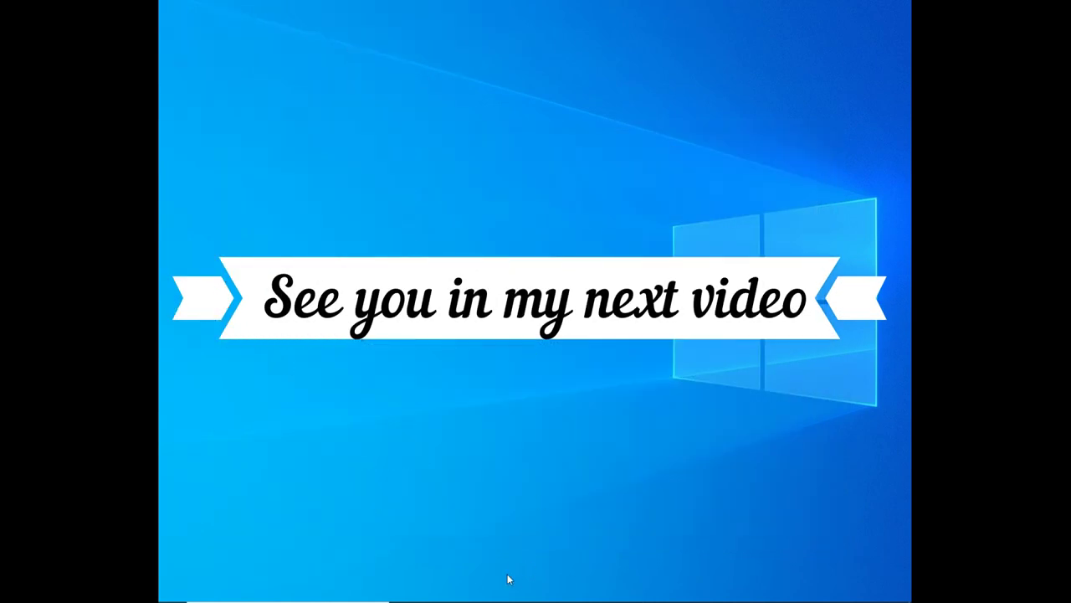